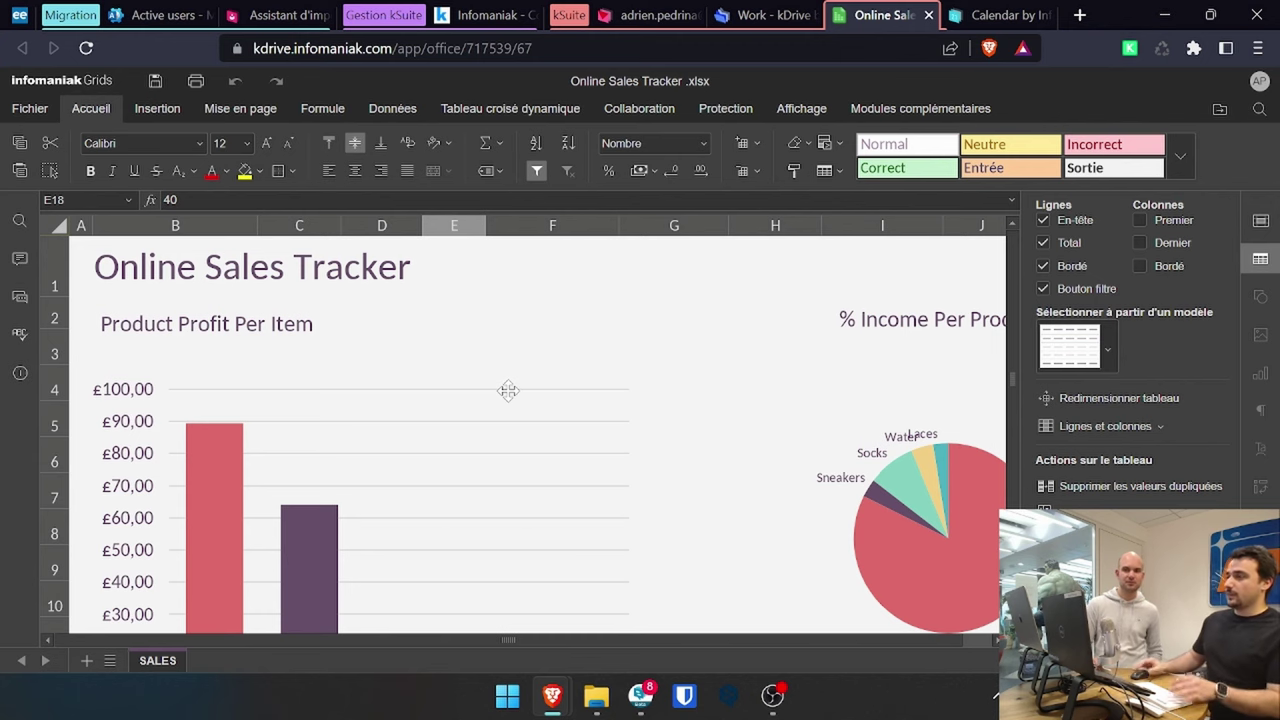
- Open Partage et droits for Online Sales Tracker .xlsx in the kDrive Work folder
left_click(790, 14)
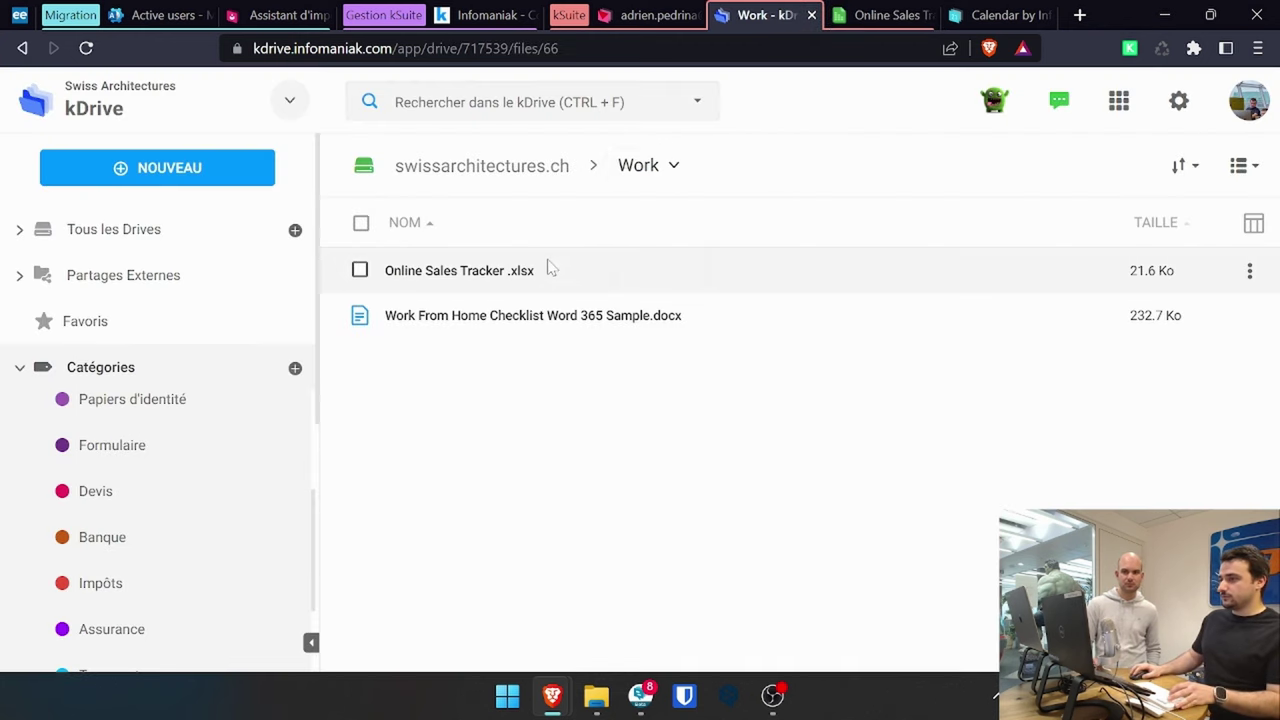
right_click(549, 269)
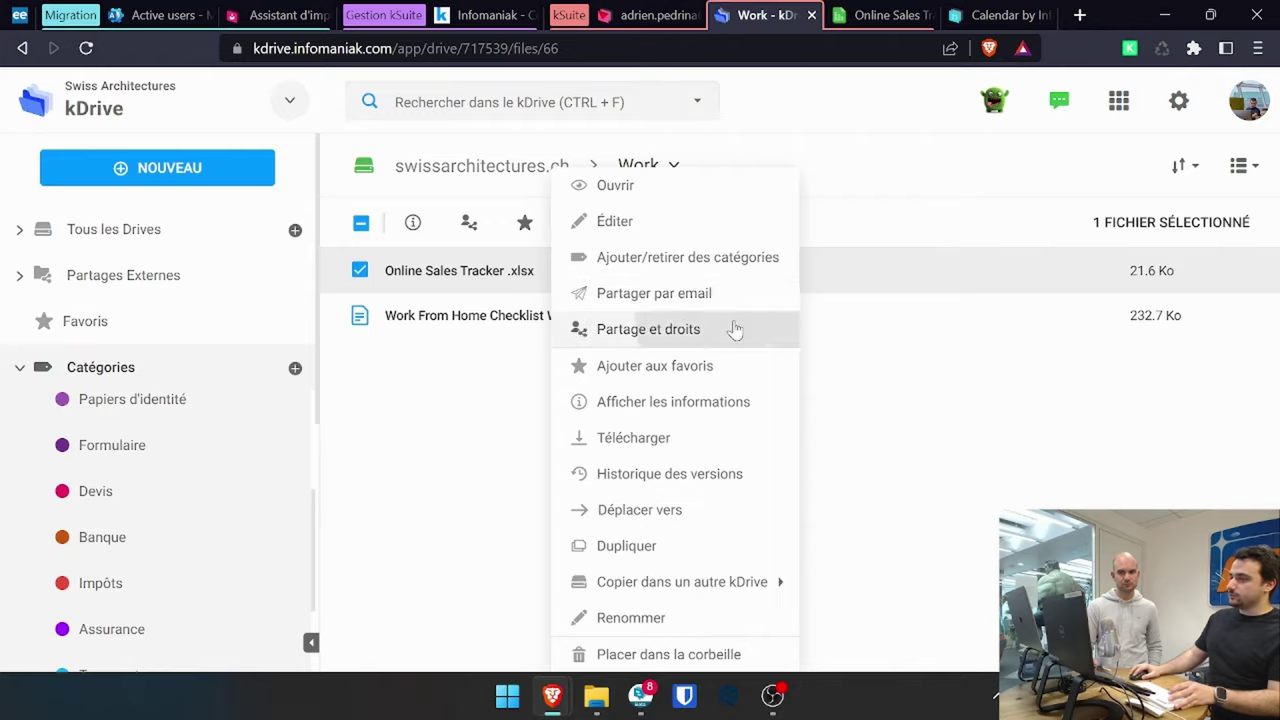
left_click(734, 330)
scroll(645, 273, "down", 2)
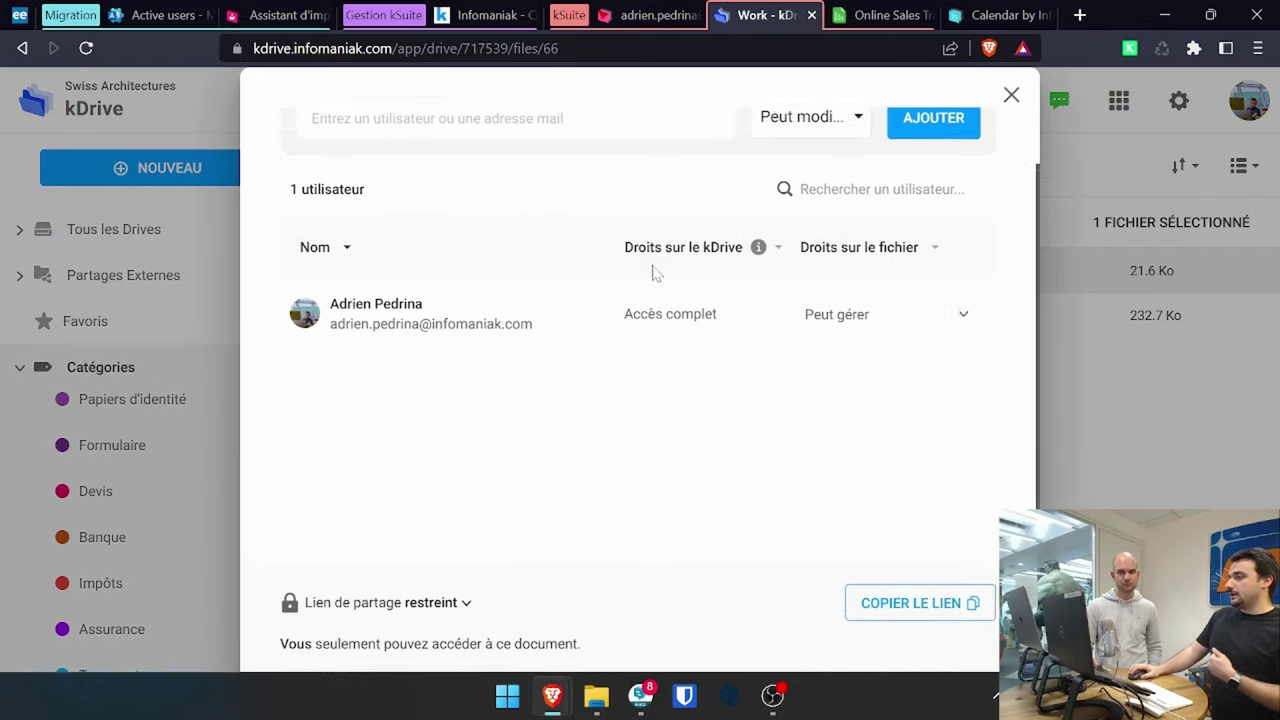
scroll(935, 355, "up", 2)
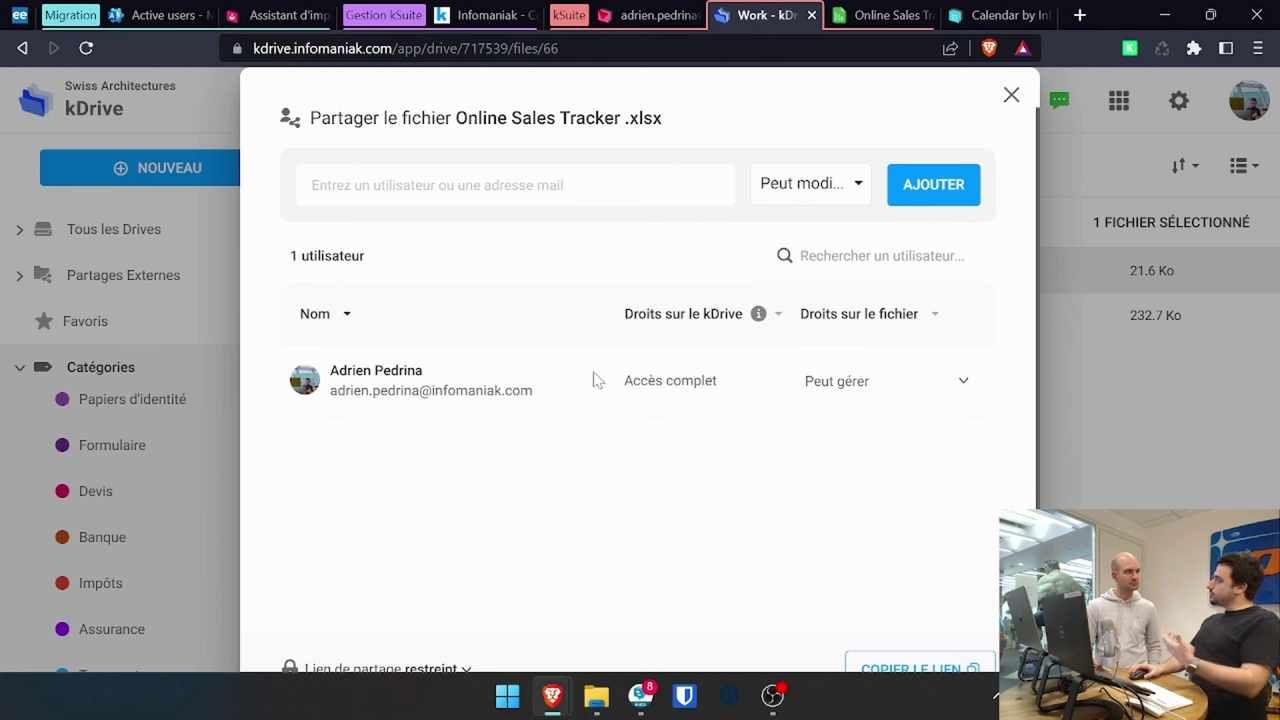
- Add two colleagues with the note 'Voici la présentation dont nous parlions', then view the spreadsheet
left_click(450, 185)
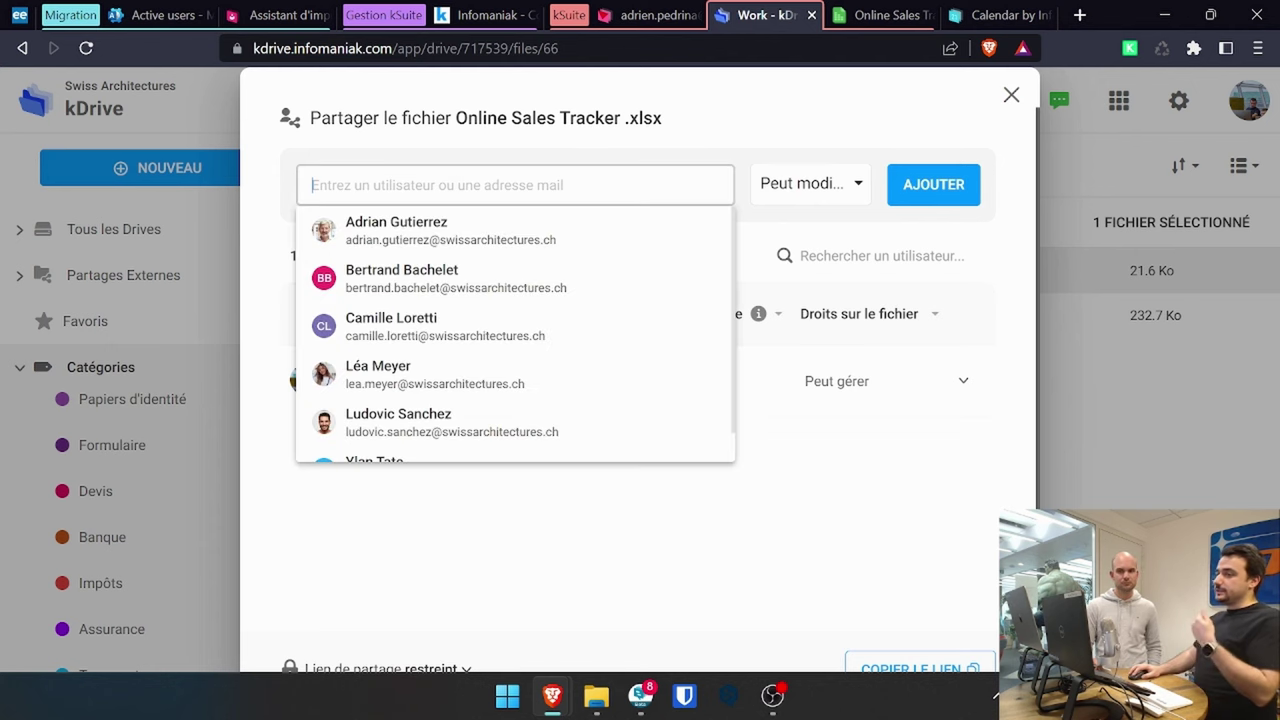
left_click(474, 222)
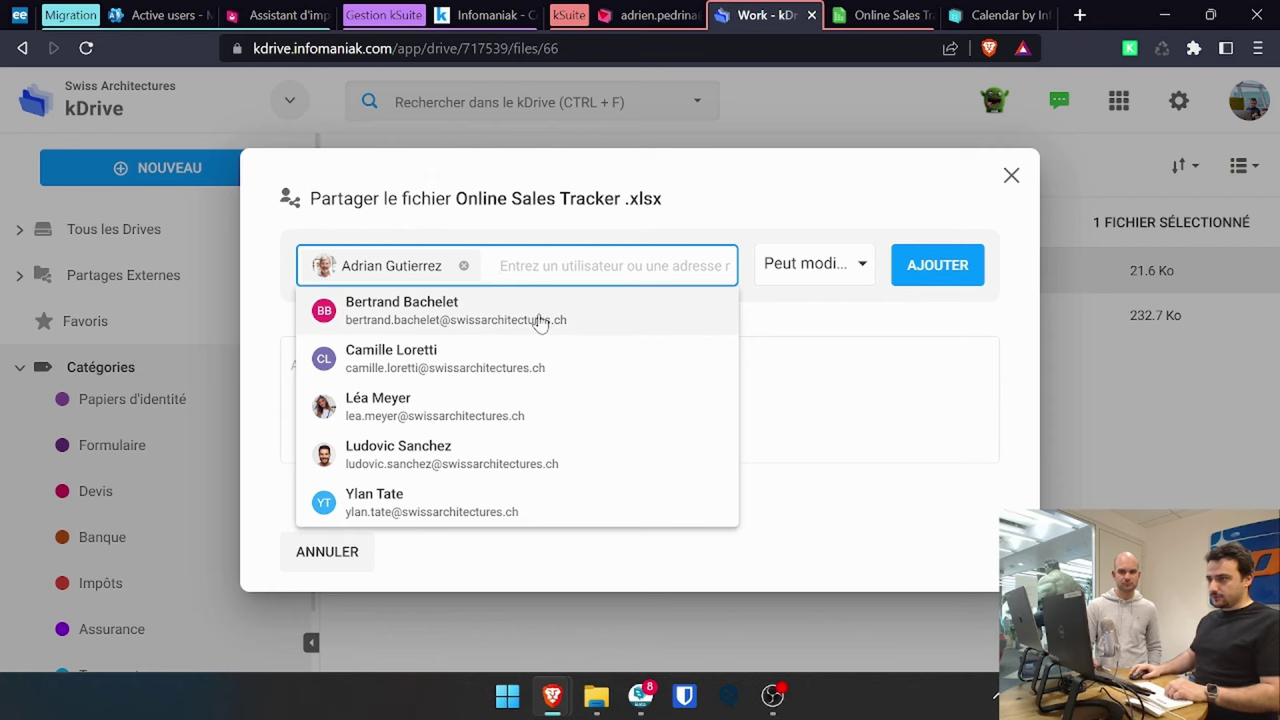
left_click(540, 310)
left_click(540, 400)
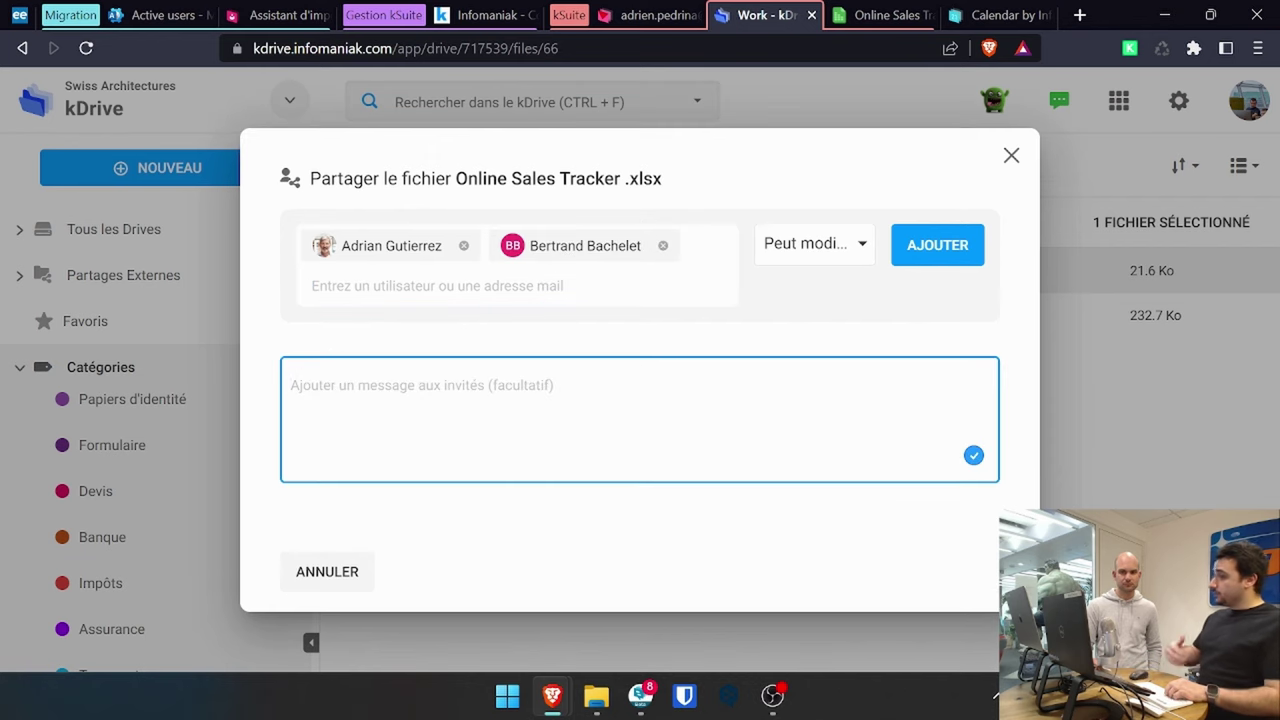
type("Voici")
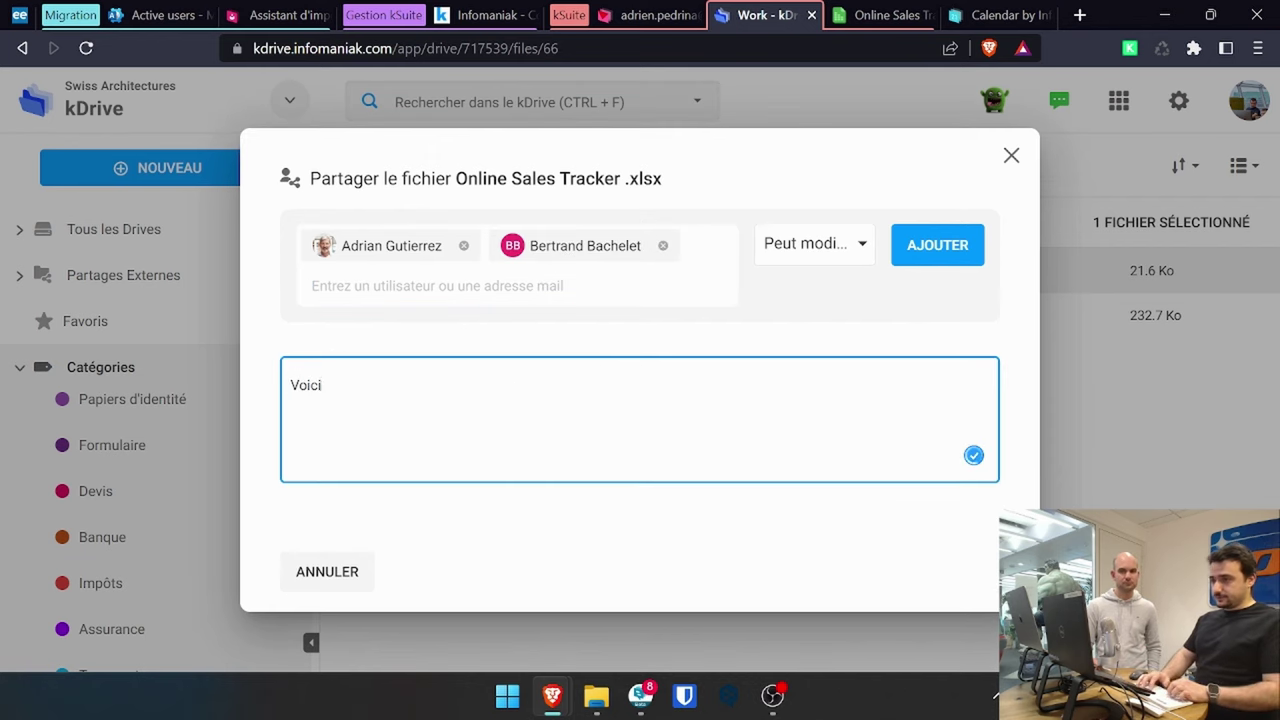
type(" la présentat")
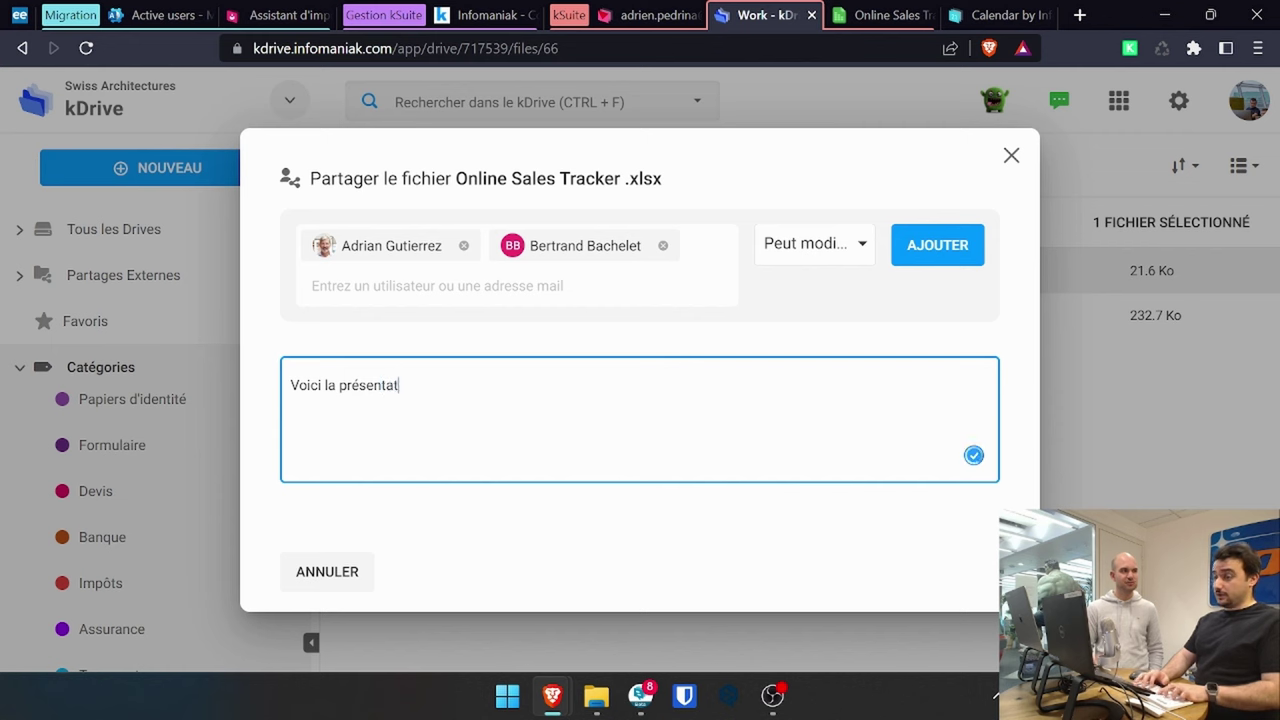
type("ion dont no")
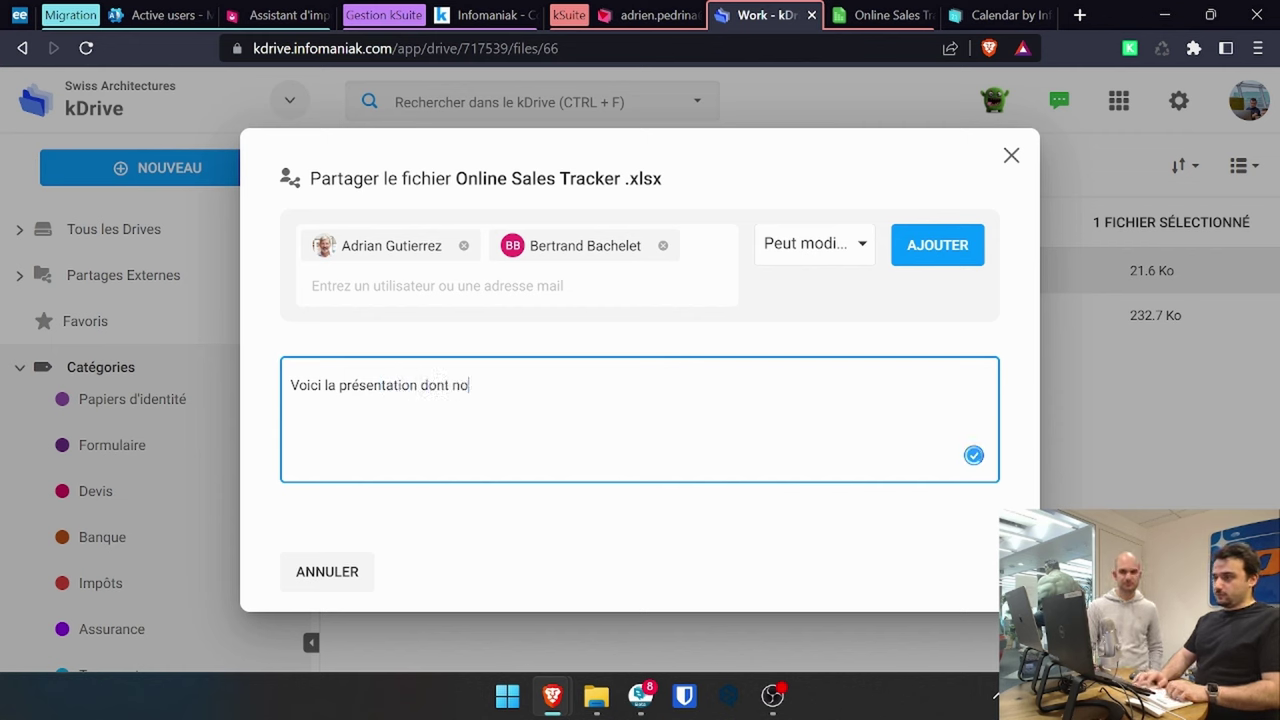
type("us parlions")
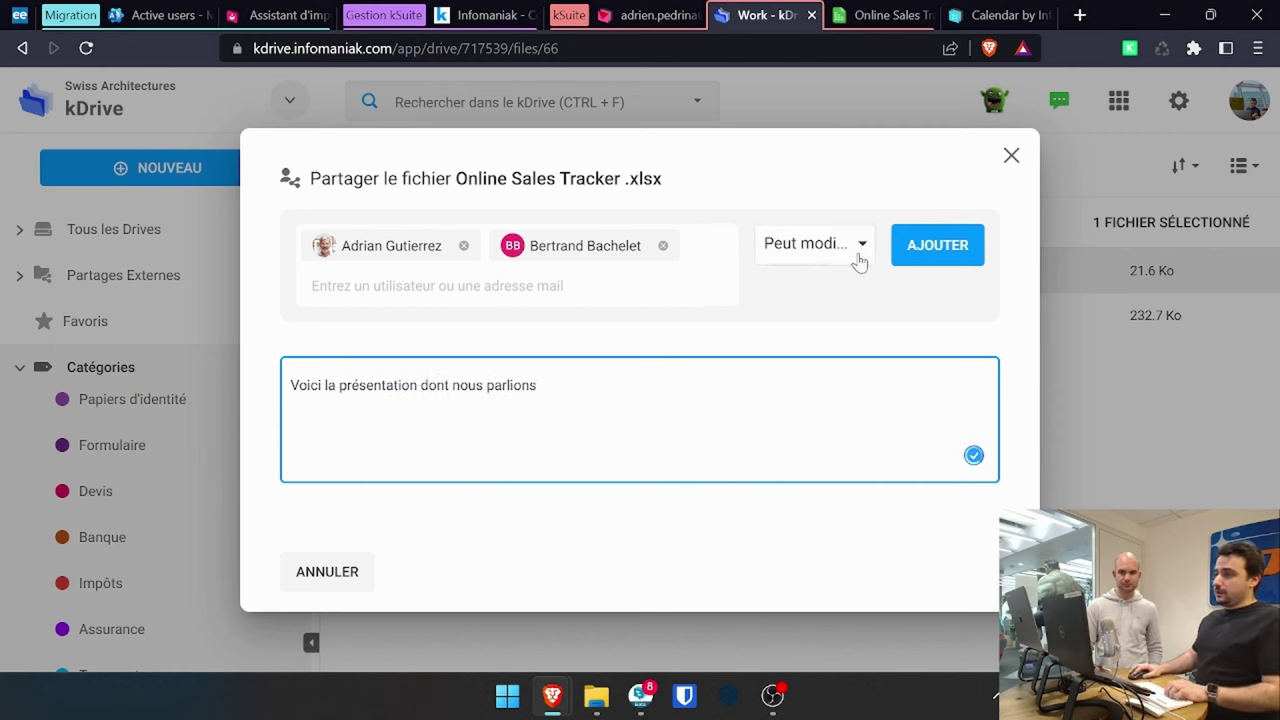
left_click(858, 245)
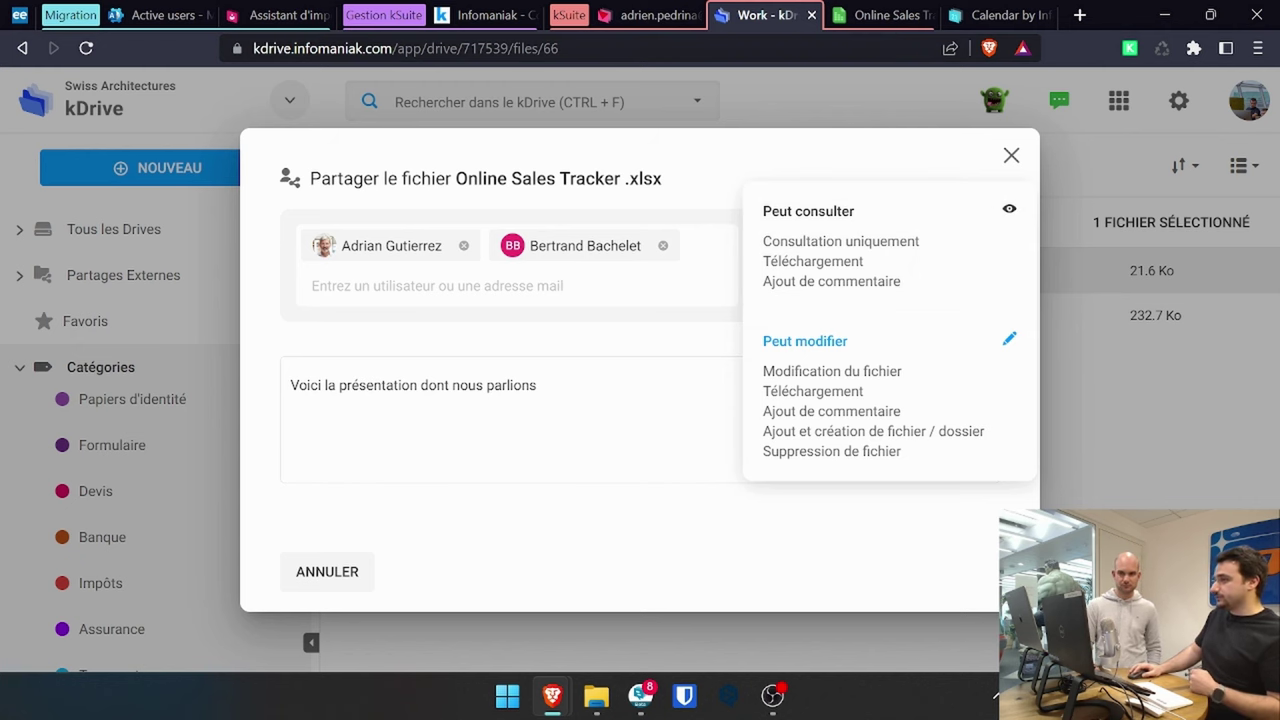
left_click(885, 15)
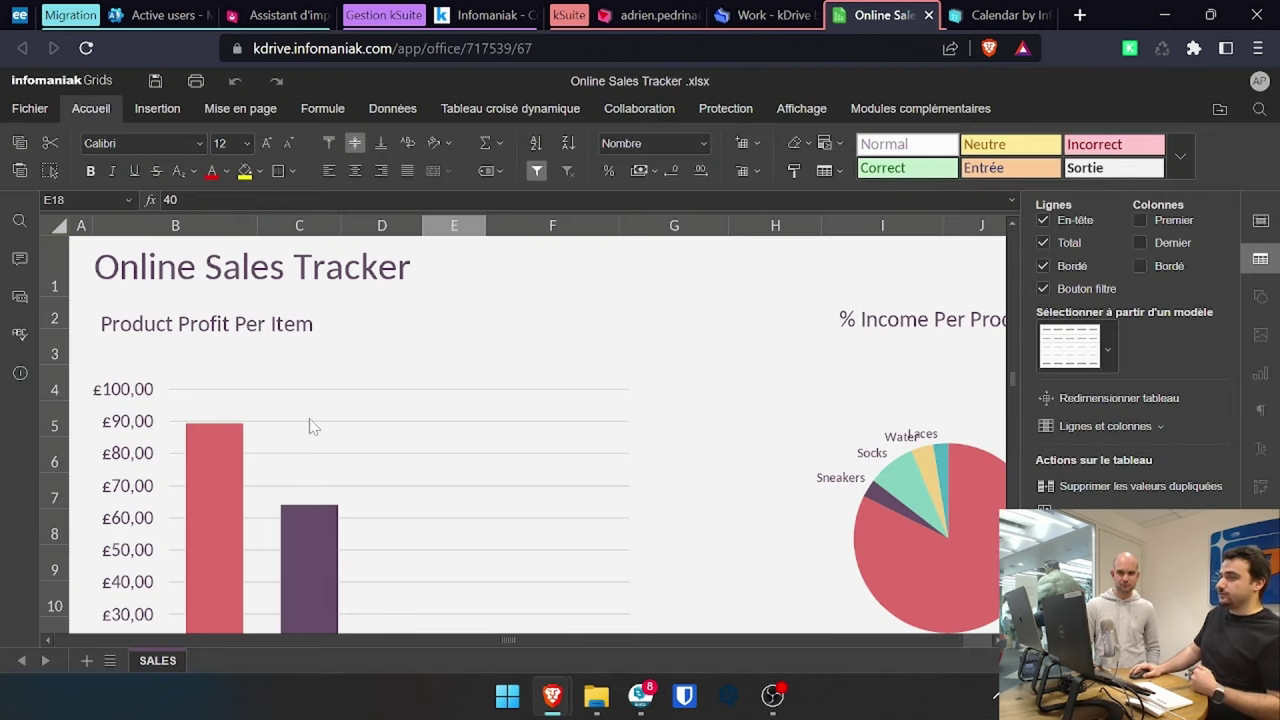
- Review the spreadsheet's chat and existing comment, then go back to the kDrive share dialog
left_click(20, 298)
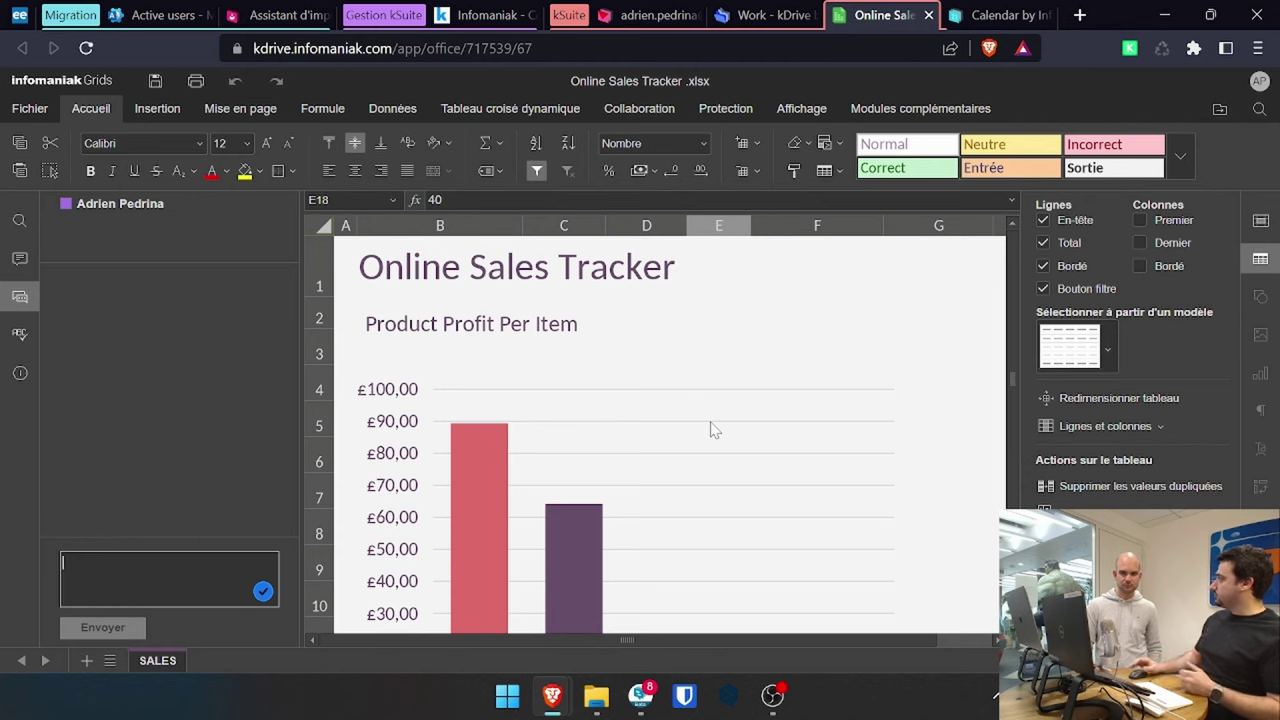
left_click(20, 258)
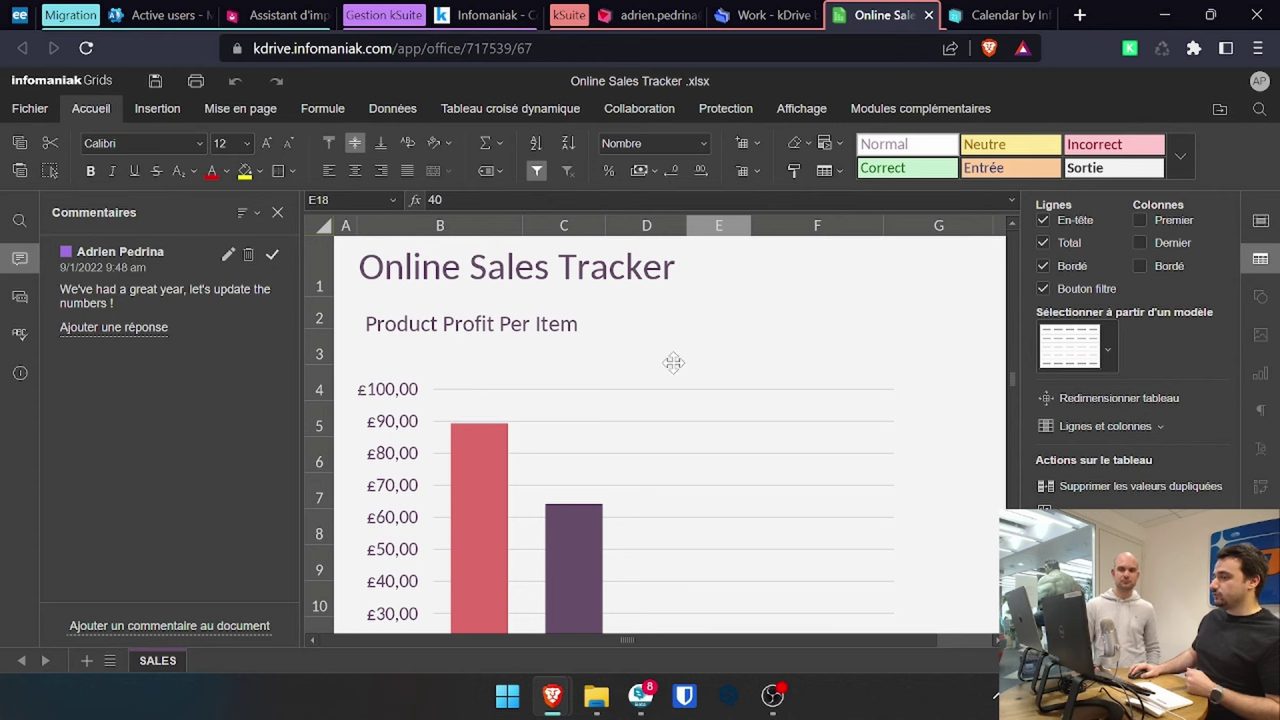
left_click(765, 15)
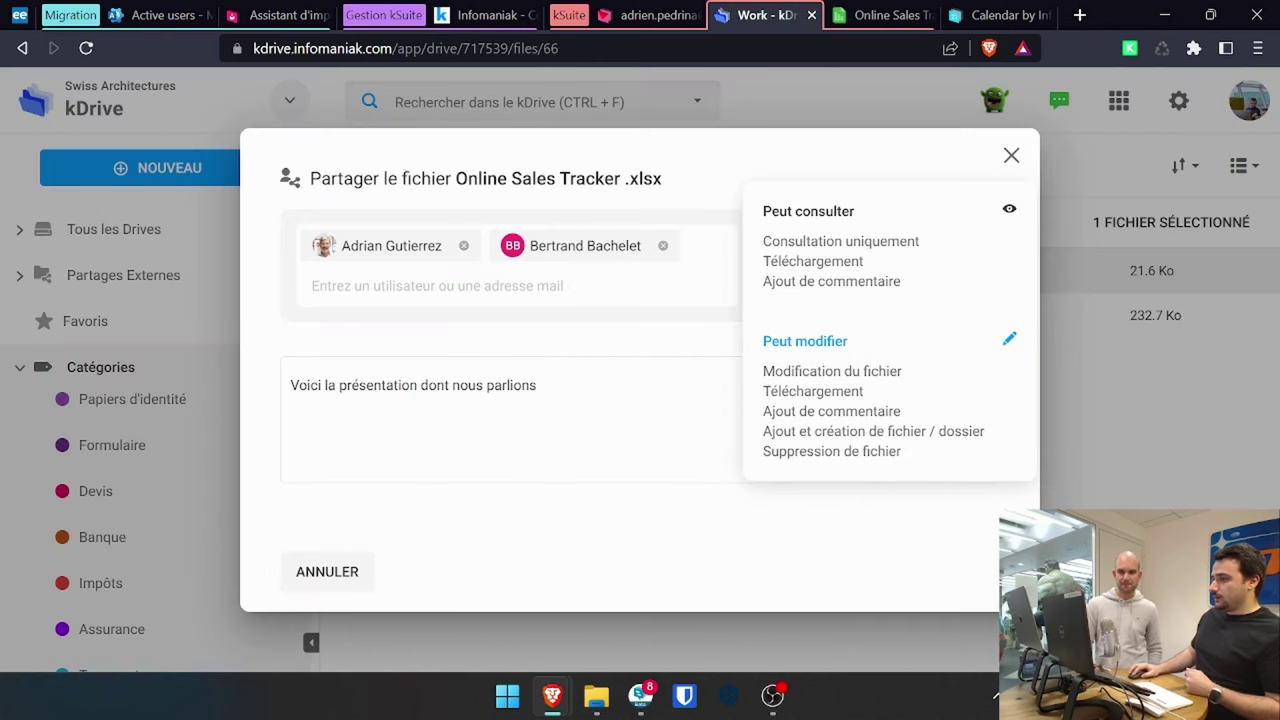
- Share the file with both colleagues and set the last one to Peut consulter
left_click(968, 385)
left_click(948, 258)
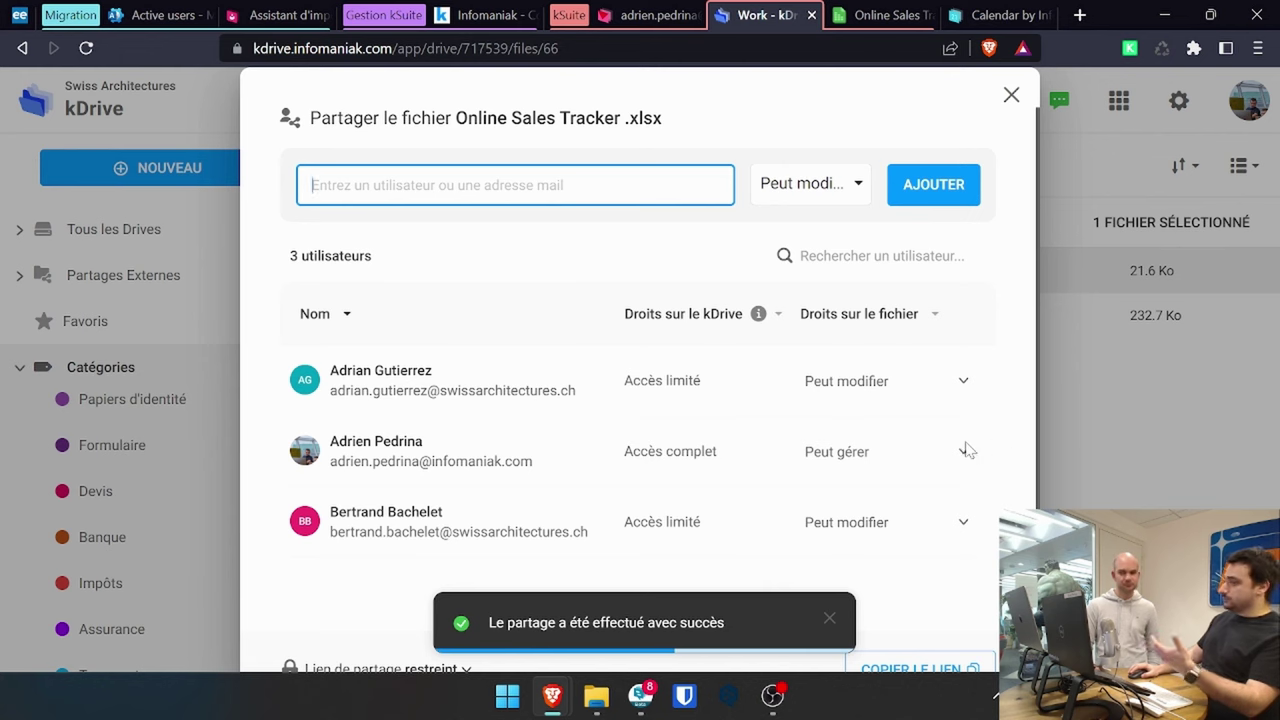
scroll(944, 455, "down", 2)
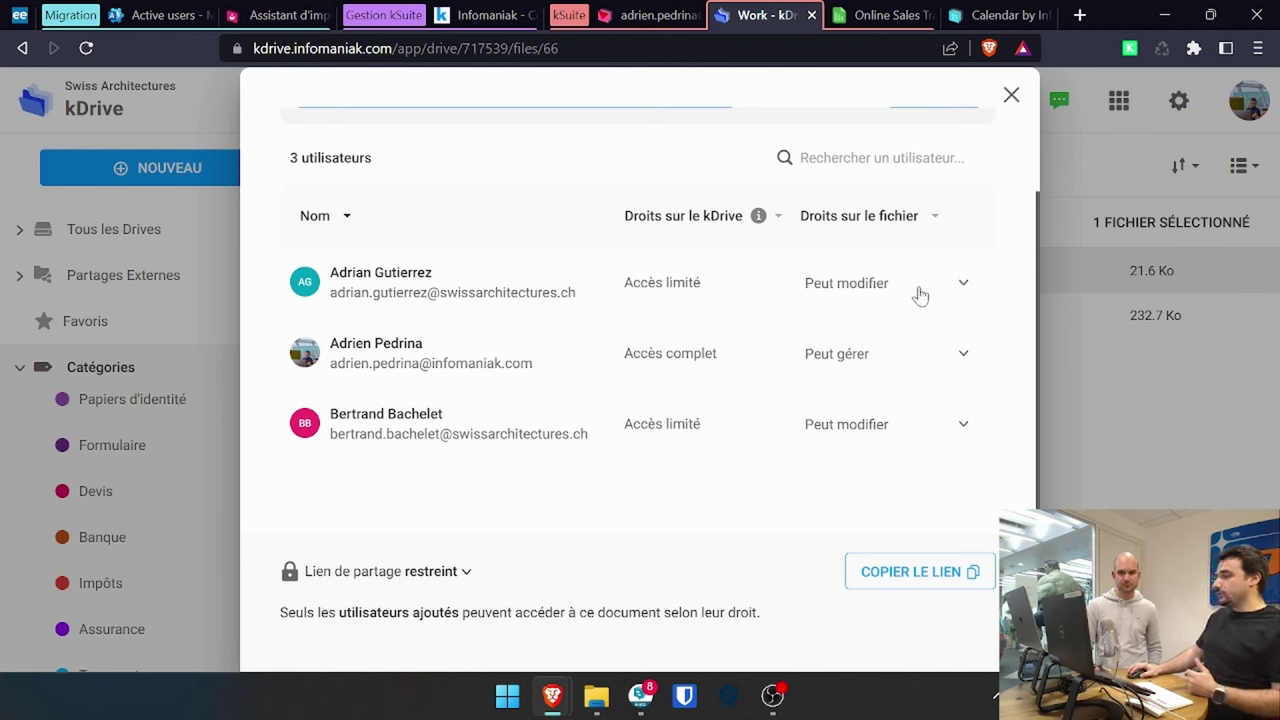
left_click(964, 424)
left_click(958, 391)
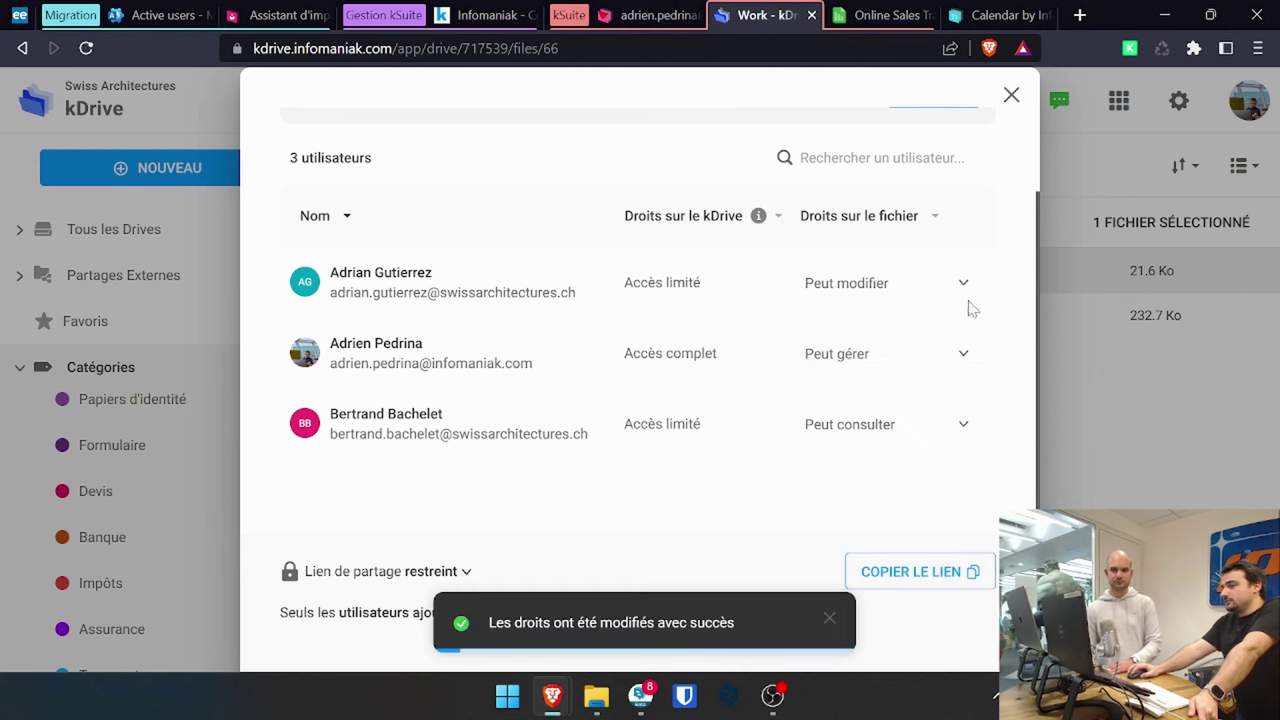
- Revoke the other colleague's access with Supprimer le partage and confirm
left_click(933, 298)
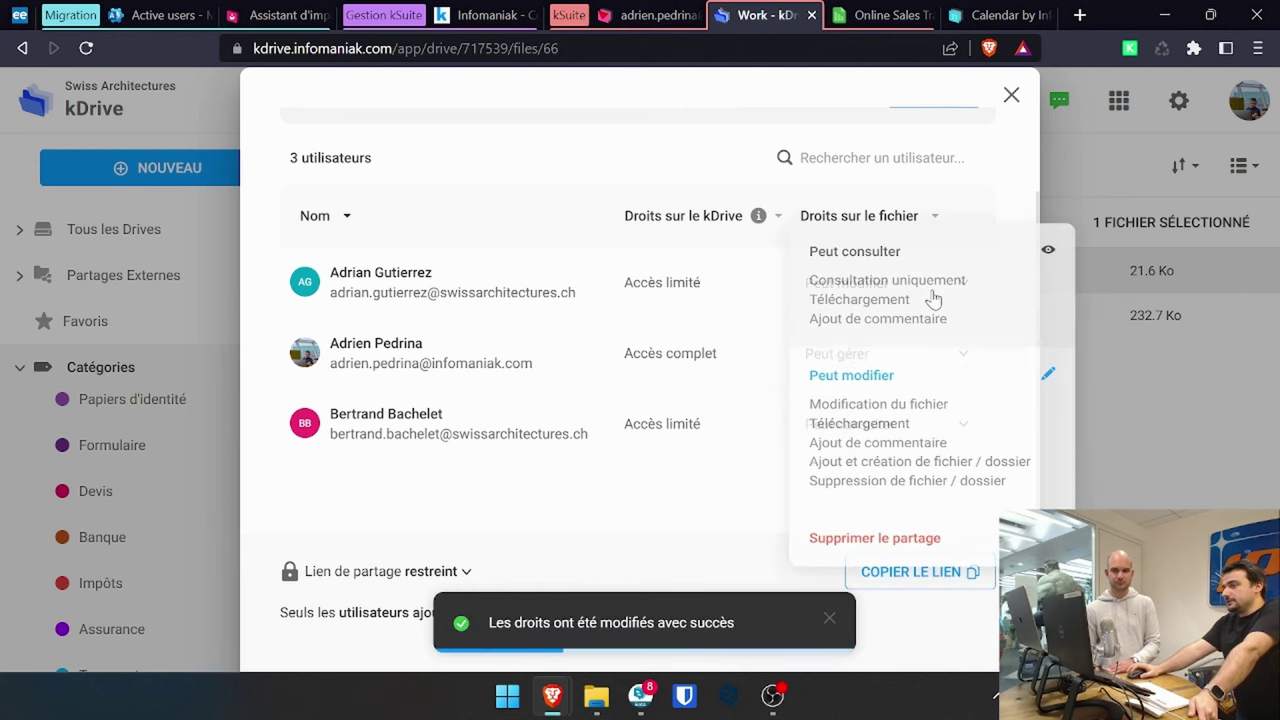
left_click(971, 530)
left_click(417, 405)
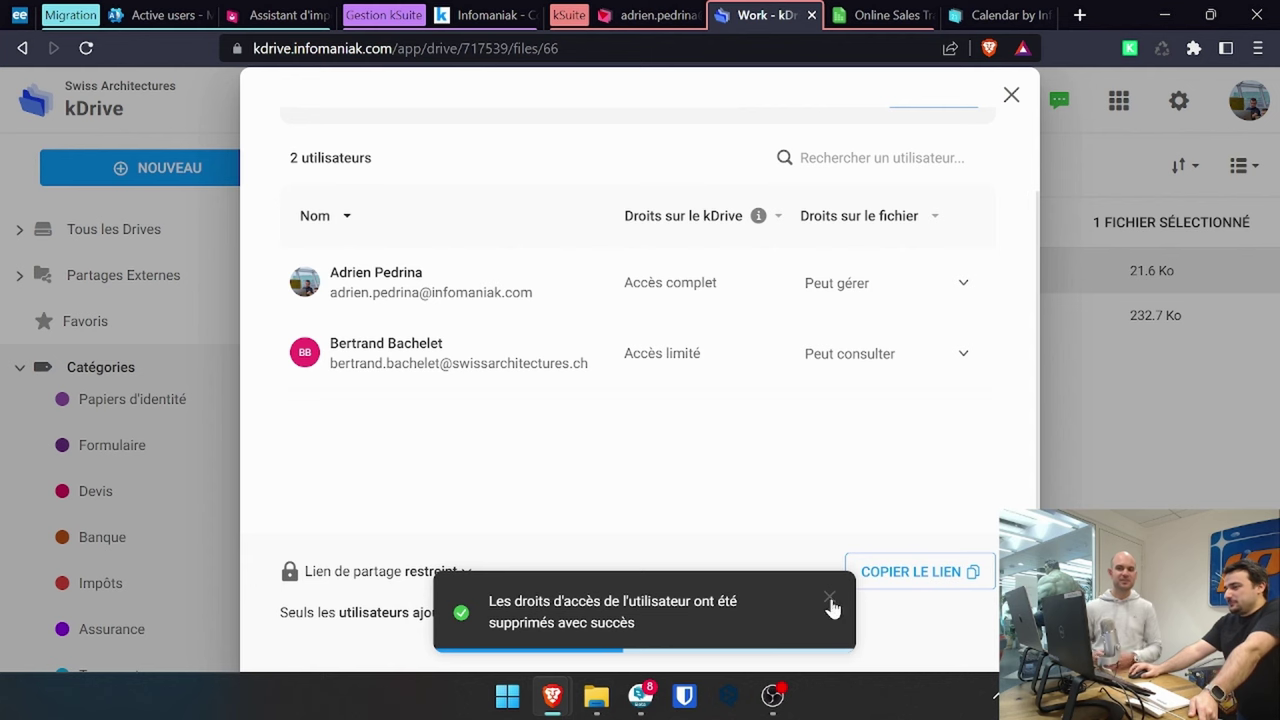
left_click(830, 599)
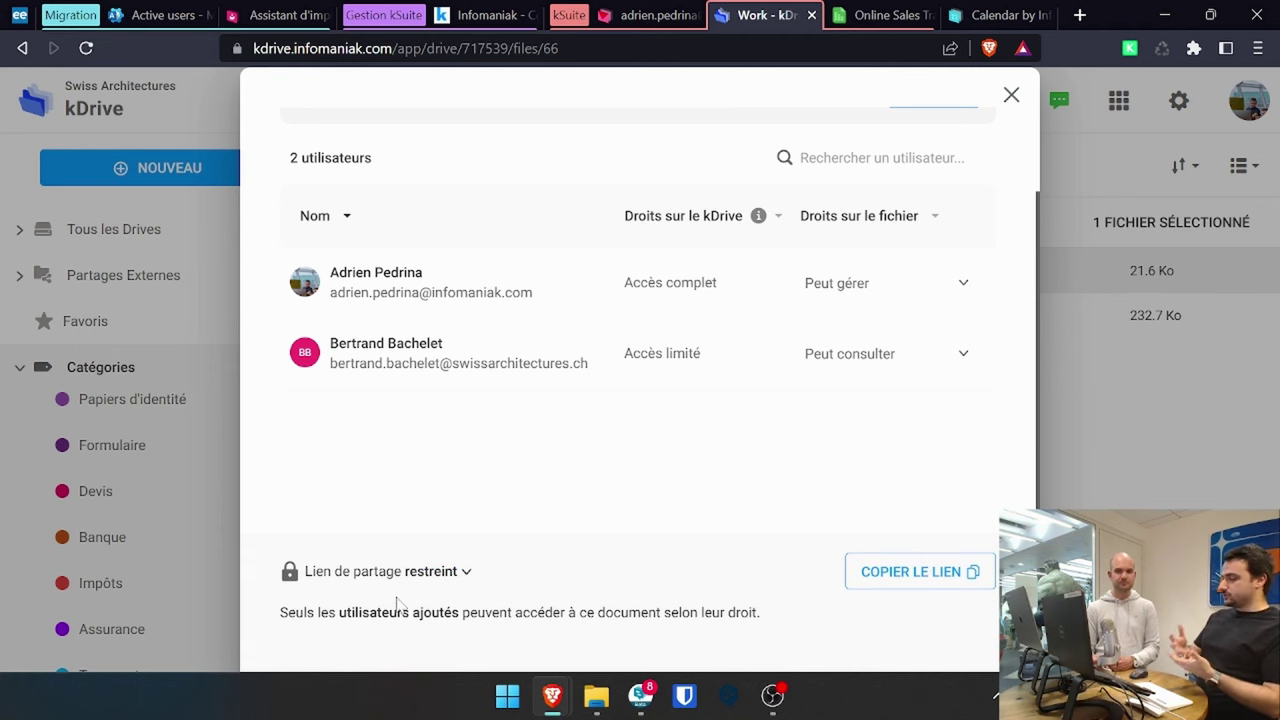
- Set the share link to Public and bring up its Paramètres avancés
left_click(455, 575)
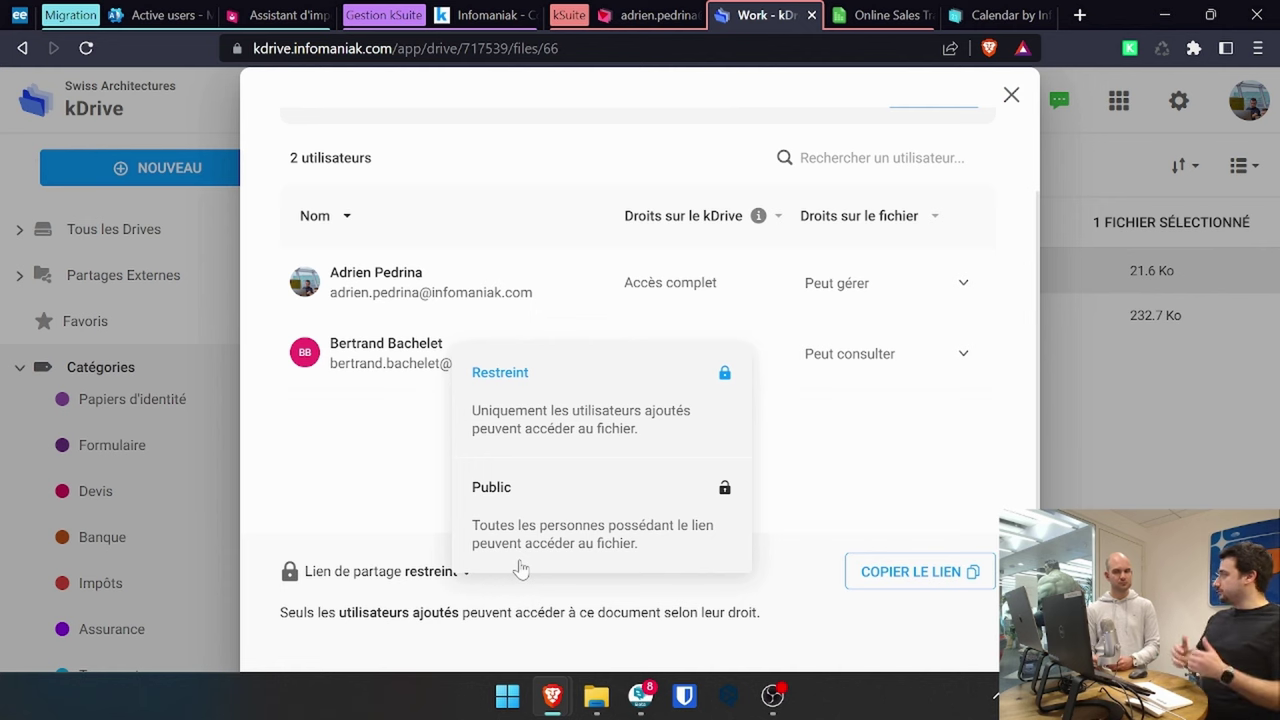
left_click(520, 567)
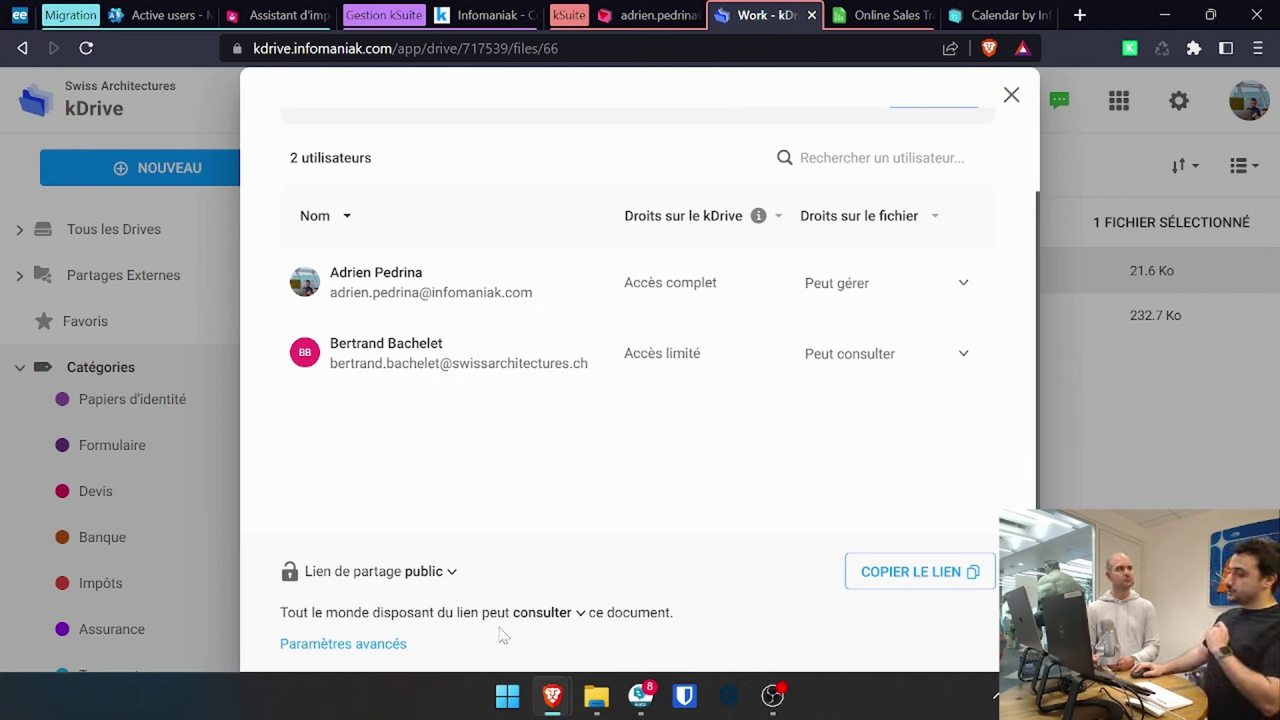
left_click(380, 645)
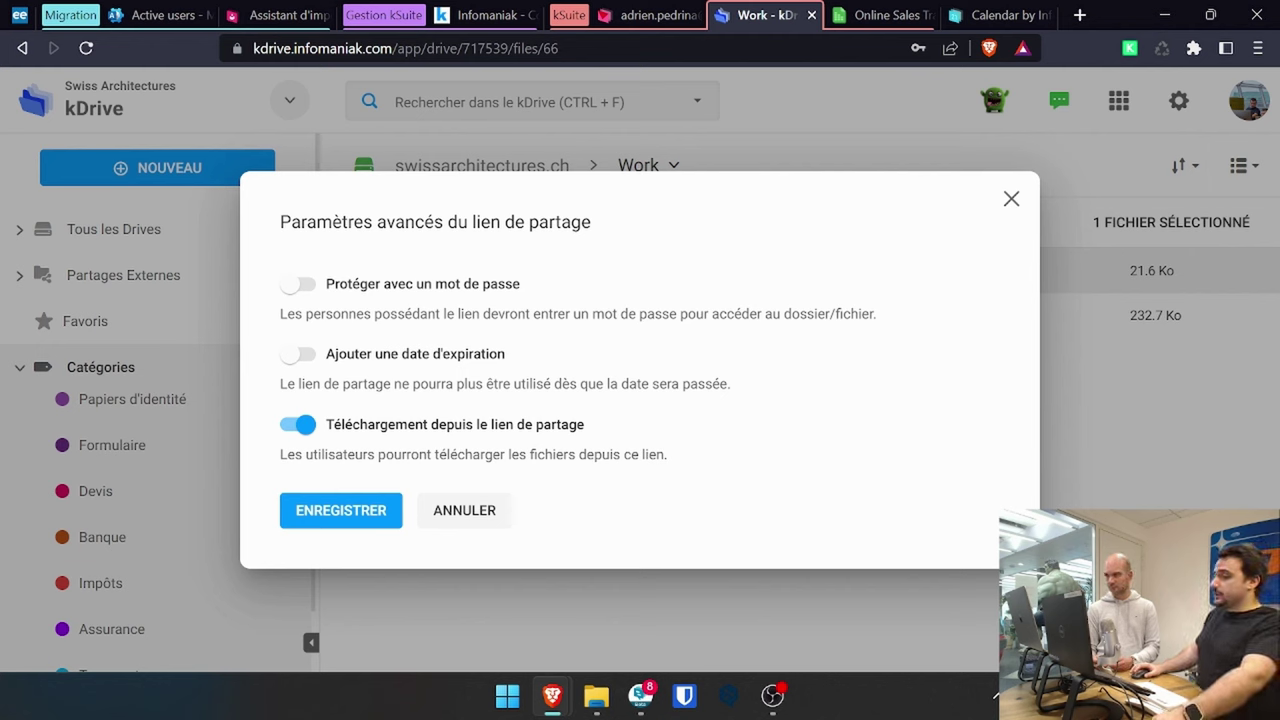
- Disable Téléchargement depuis le lien de partage, save, and copy the public share link
left_click(305, 426)
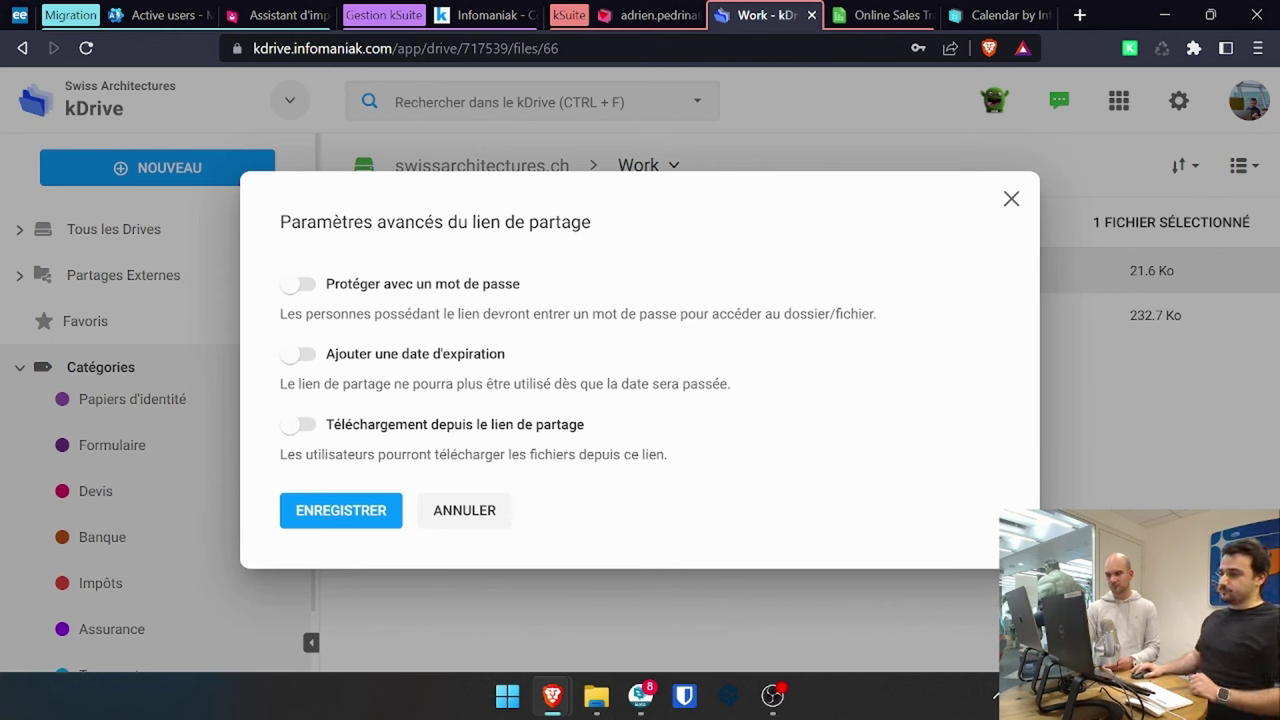
left_click(390, 521)
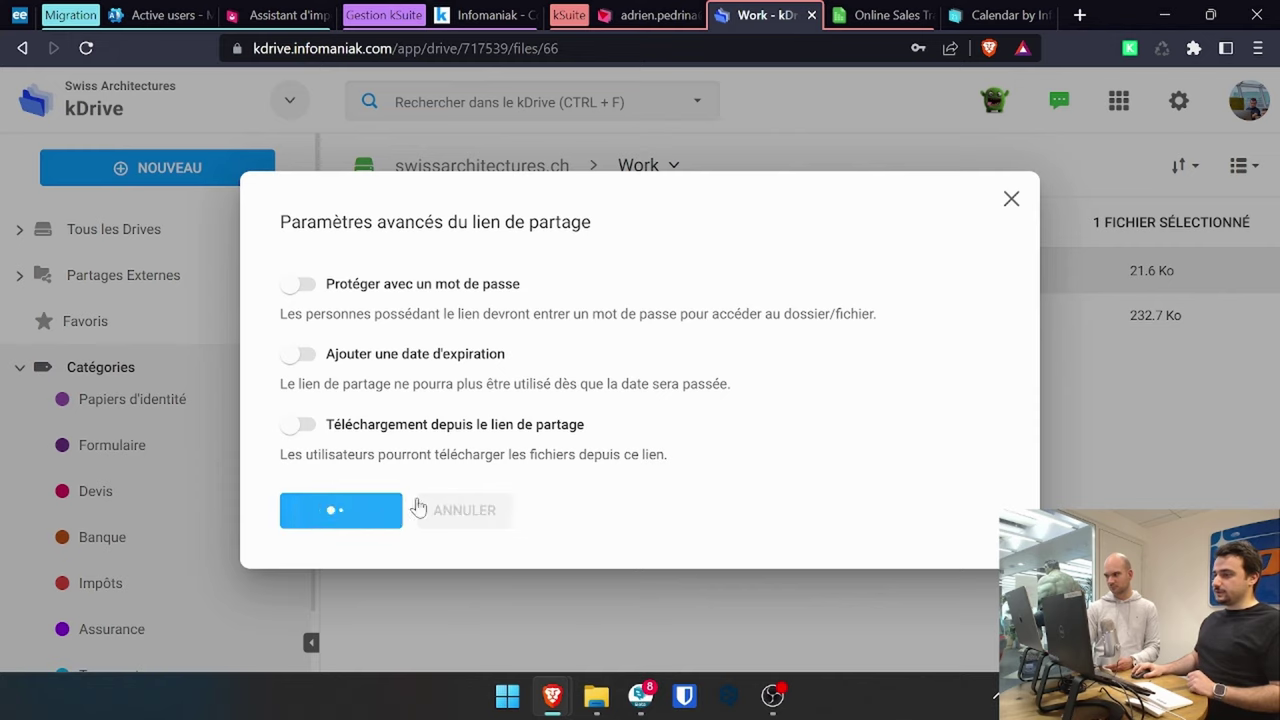
scroll(754, 480, "down", 2)
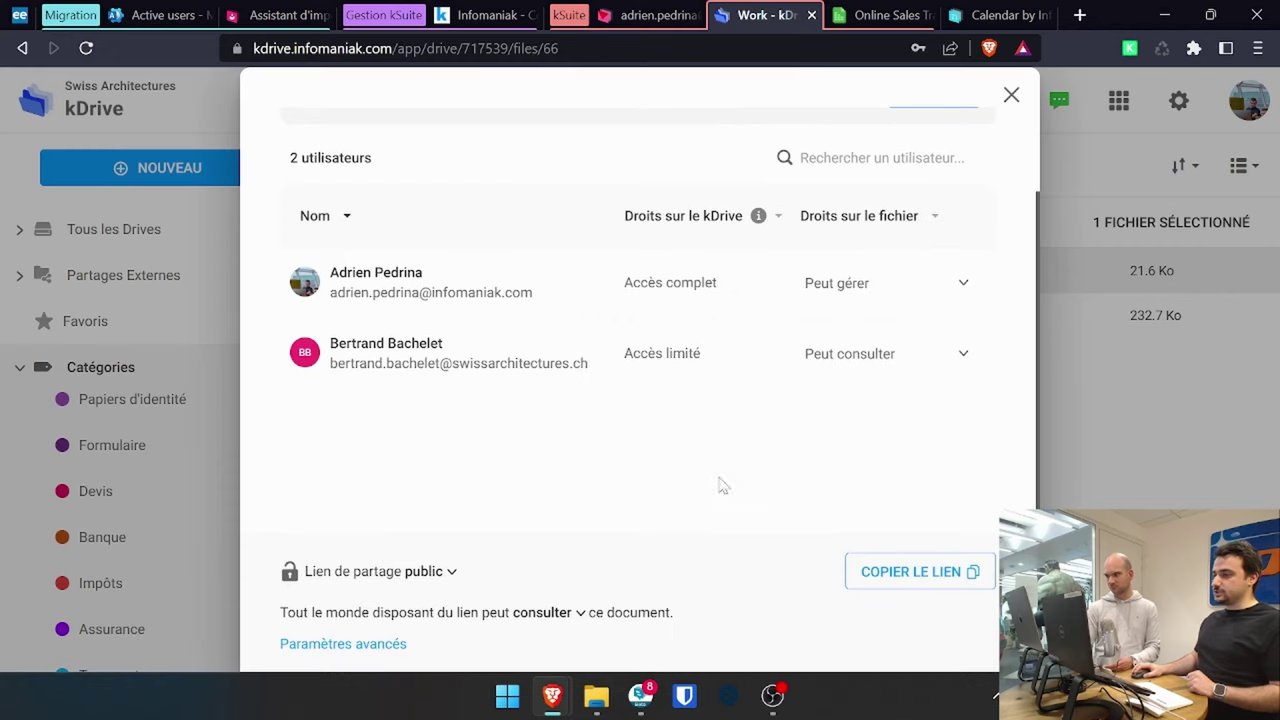
left_click(941, 585)
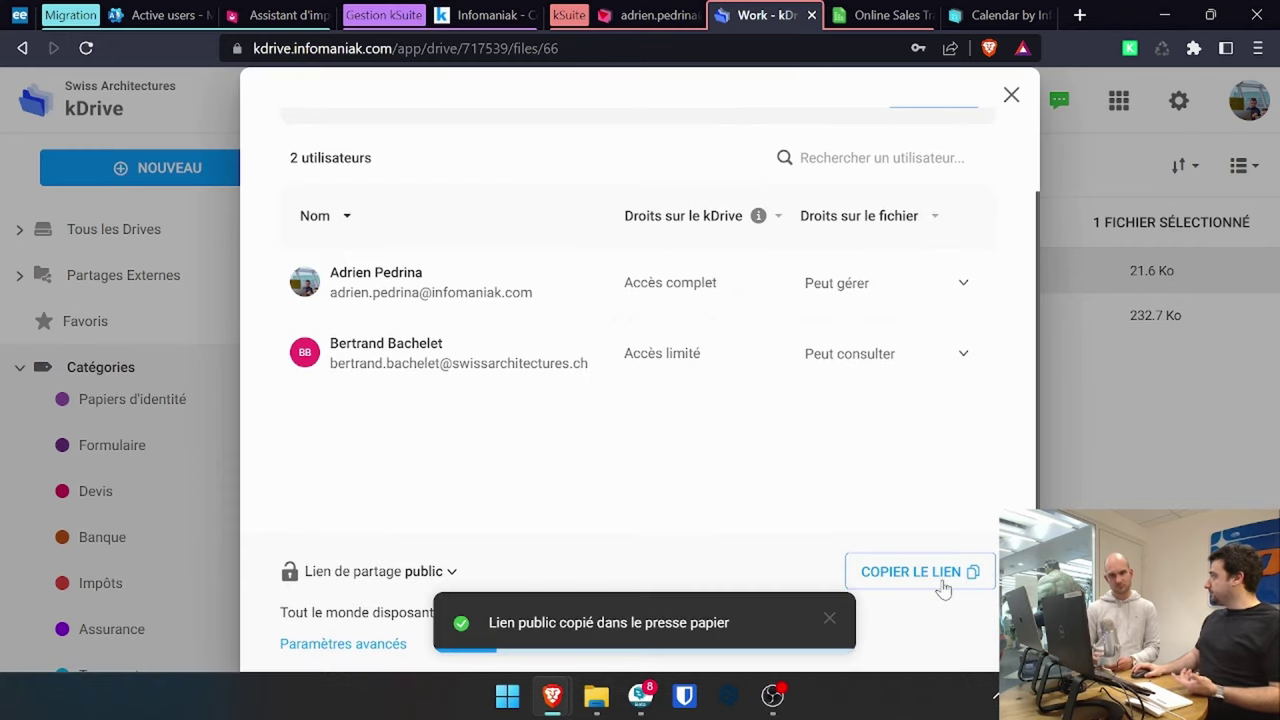
- Paste the copied public share link into a new browser tab
left_click(1080, 15)
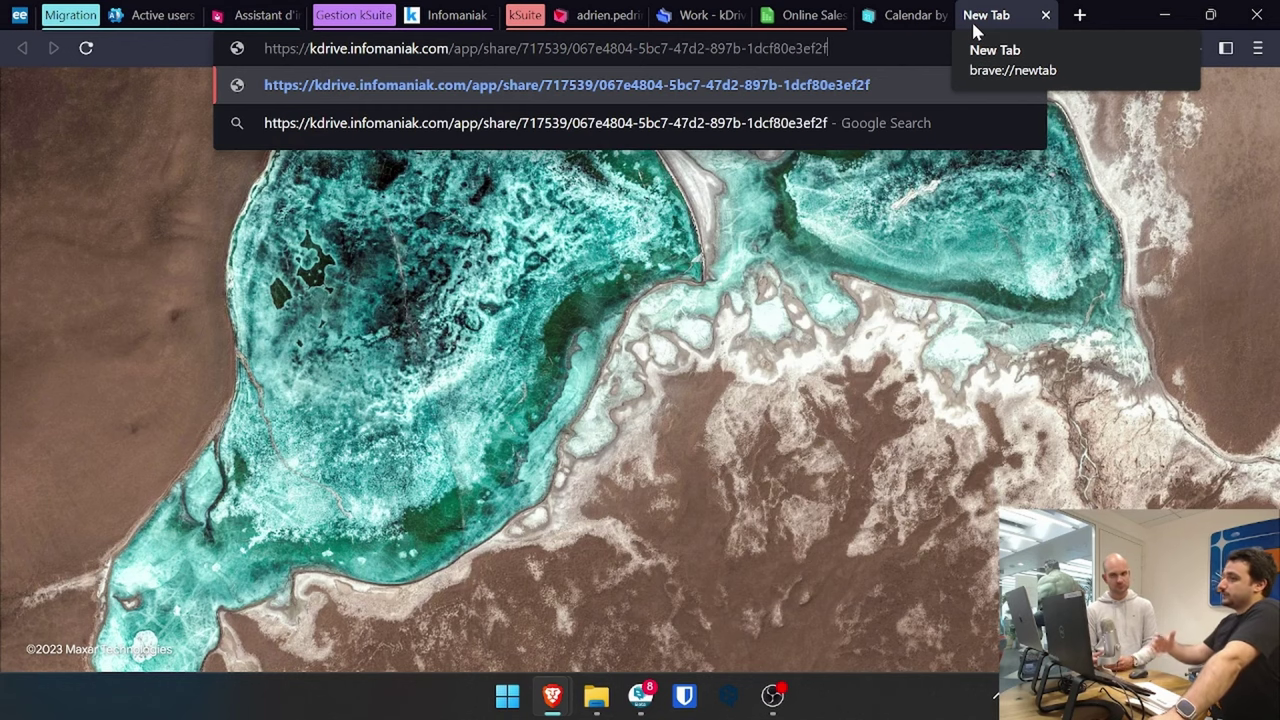
- Check the Fichier > Télécharger comme formats, then go to the Gestion de kSuite dashboard
left_click(800, 15)
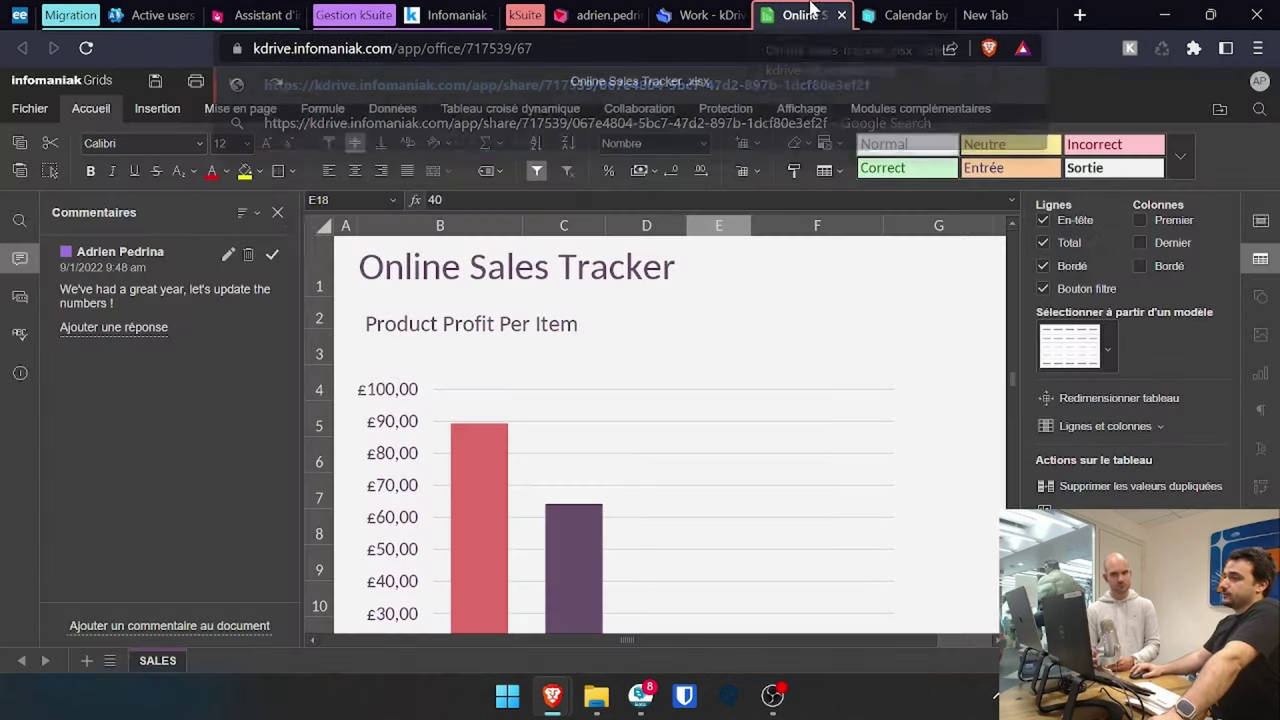
left_click(22, 110)
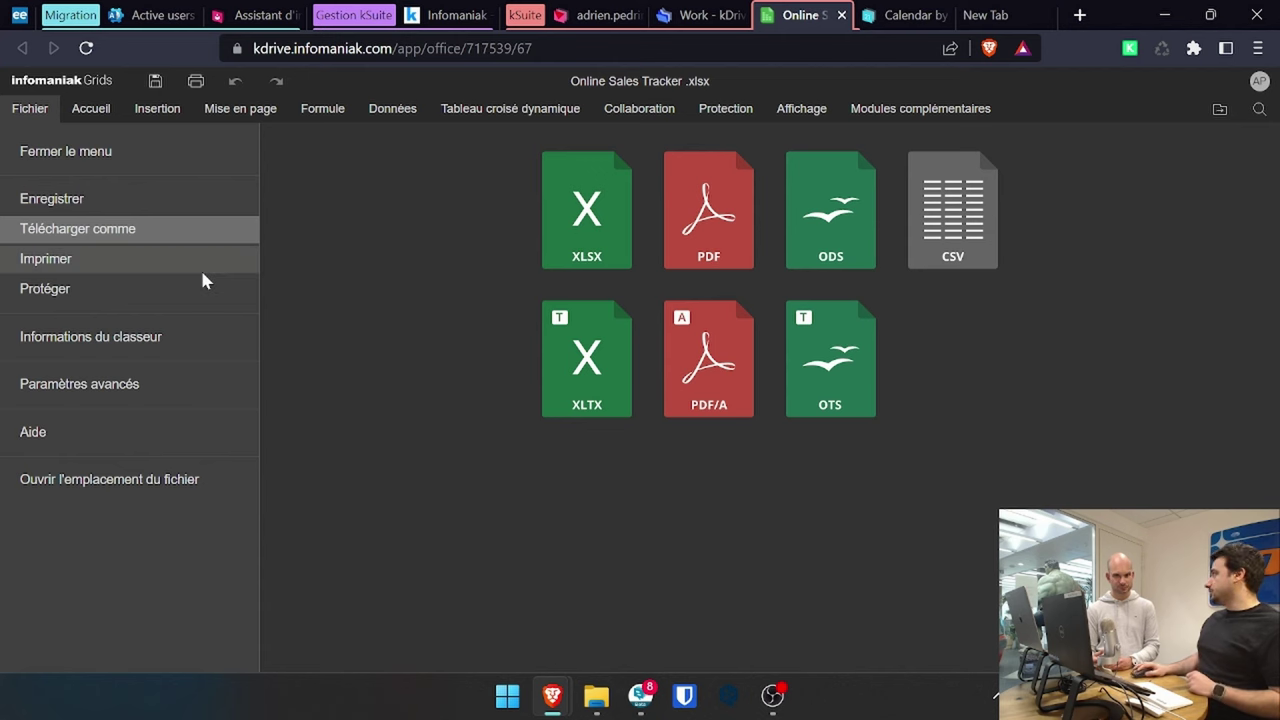
left_click(22, 108)
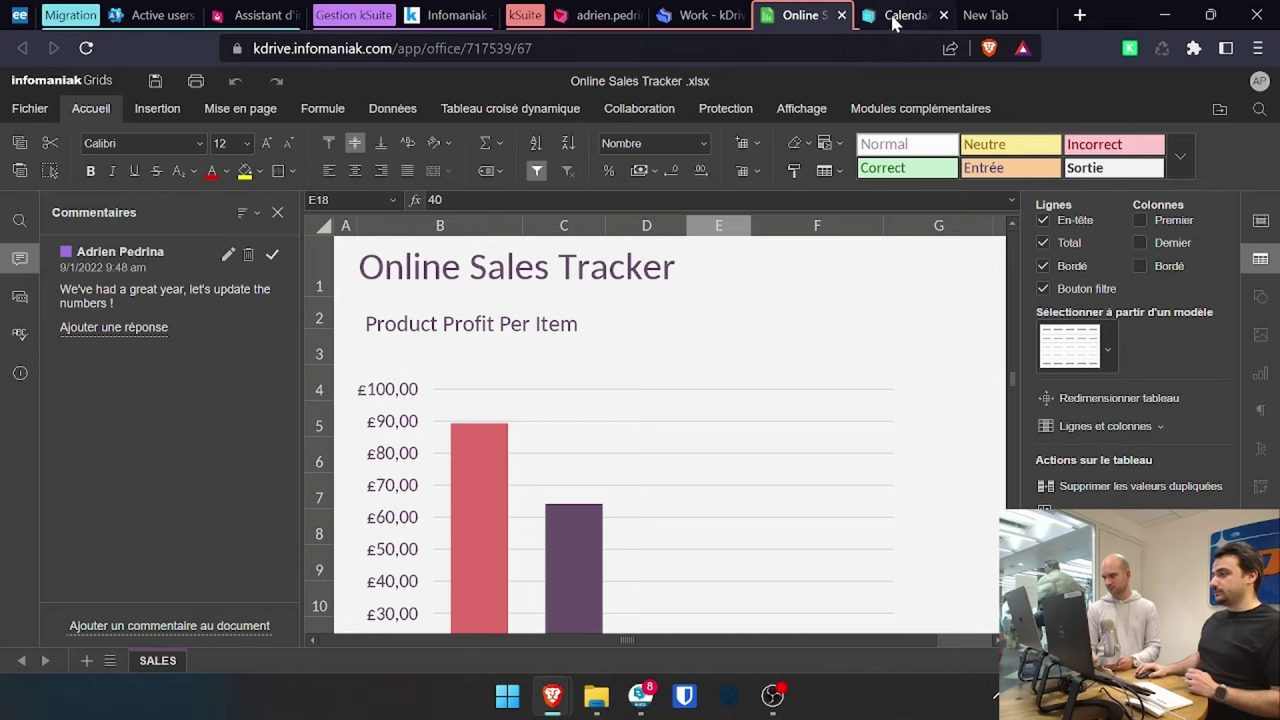
key("ctrl+4")
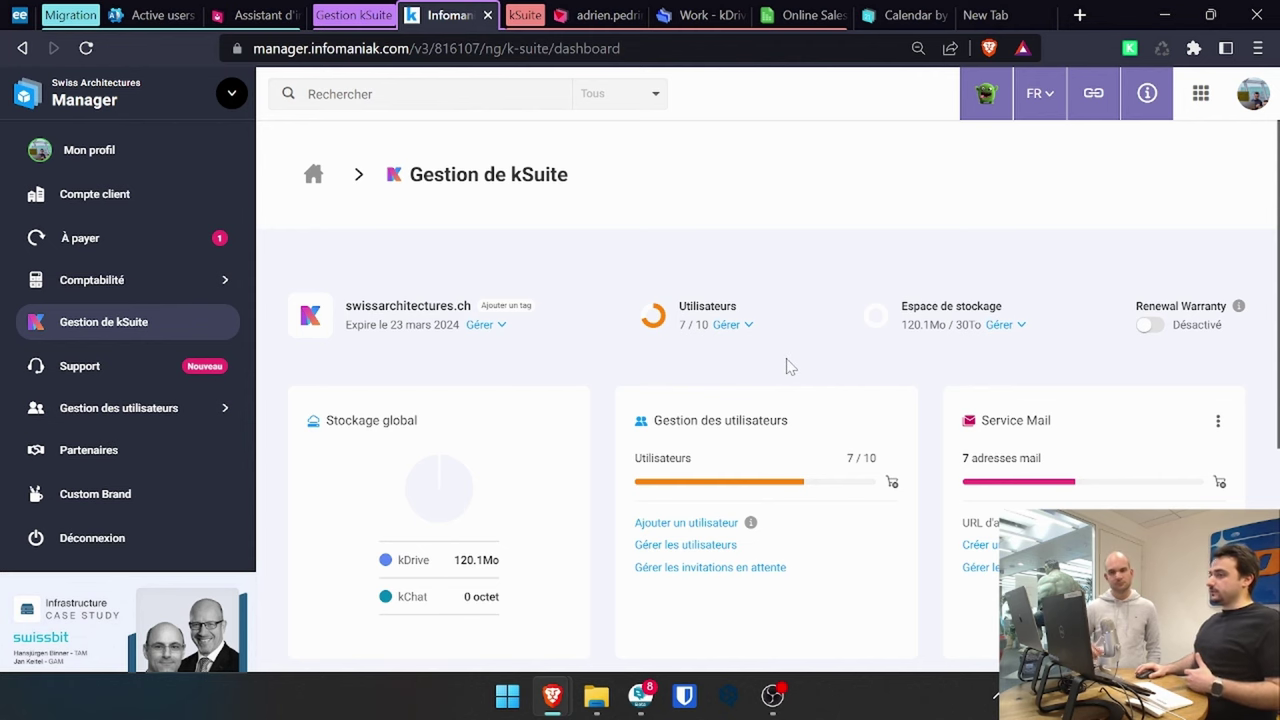
- Scroll through the storage, users and services cards, then open Gérer les utilisateurs
scroll(800, 367, "down", 1)
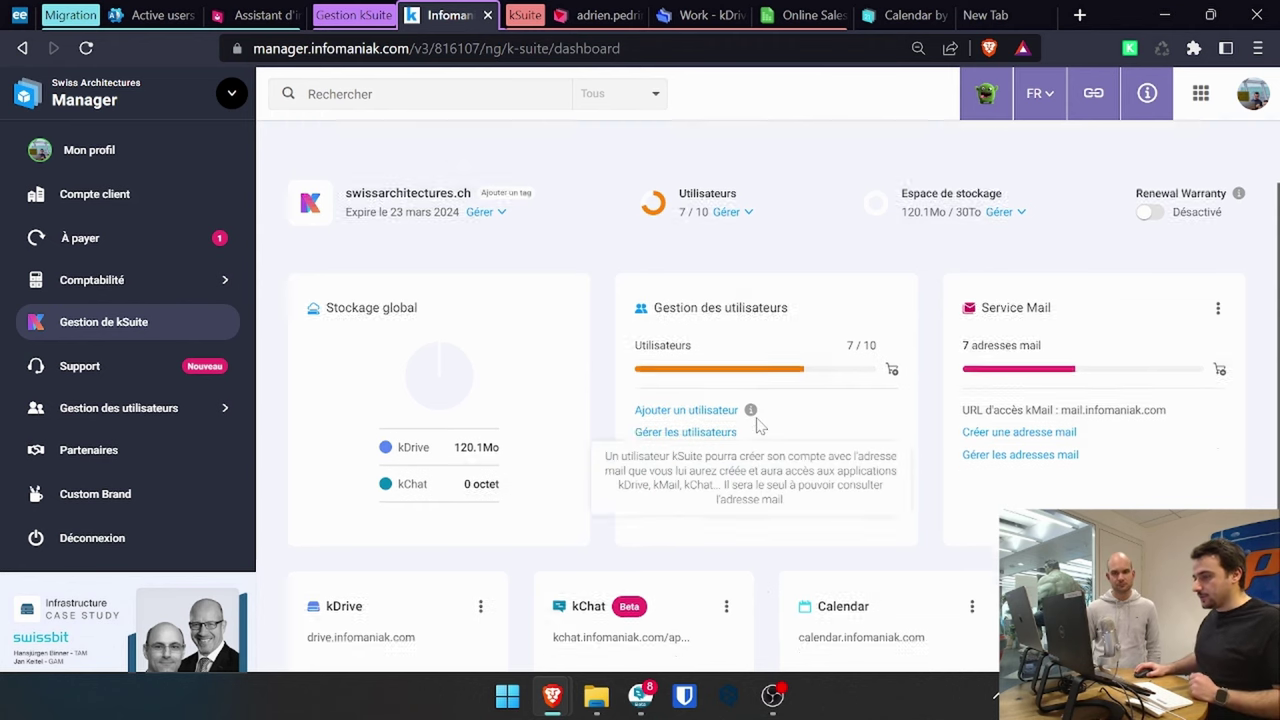
scroll(757, 422, "down", 2)
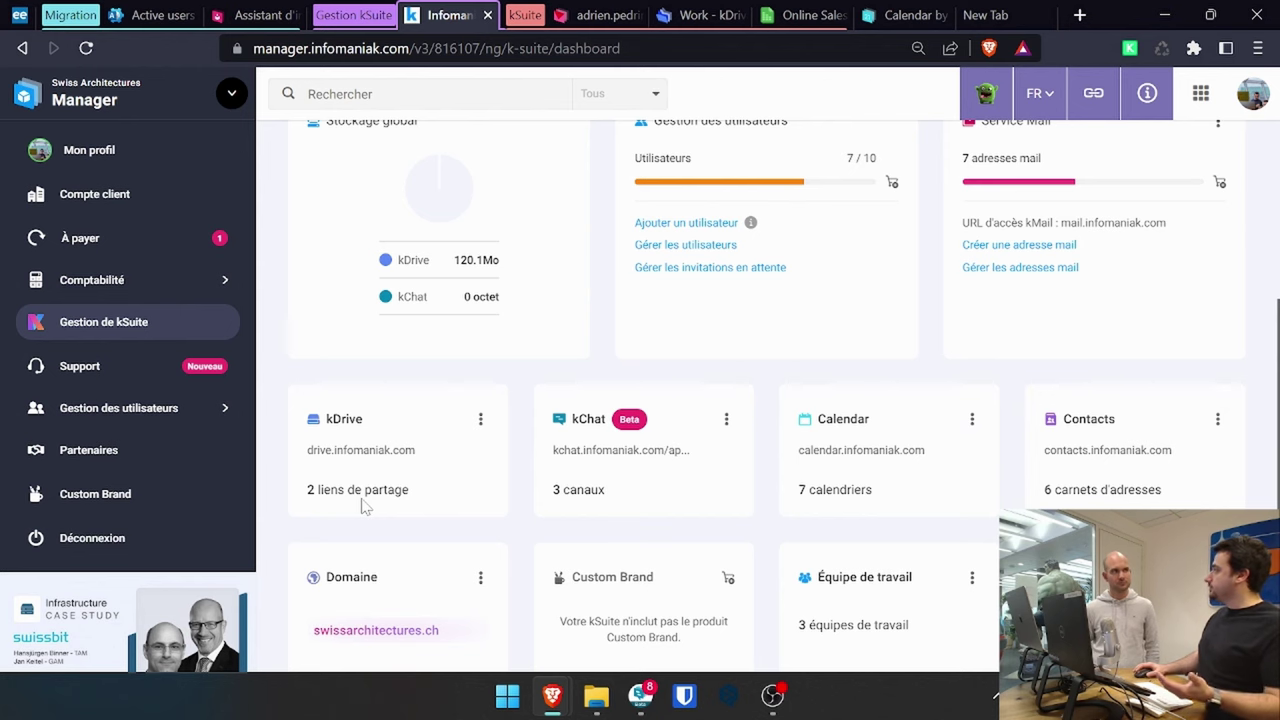
scroll(365, 507, "up", 1)
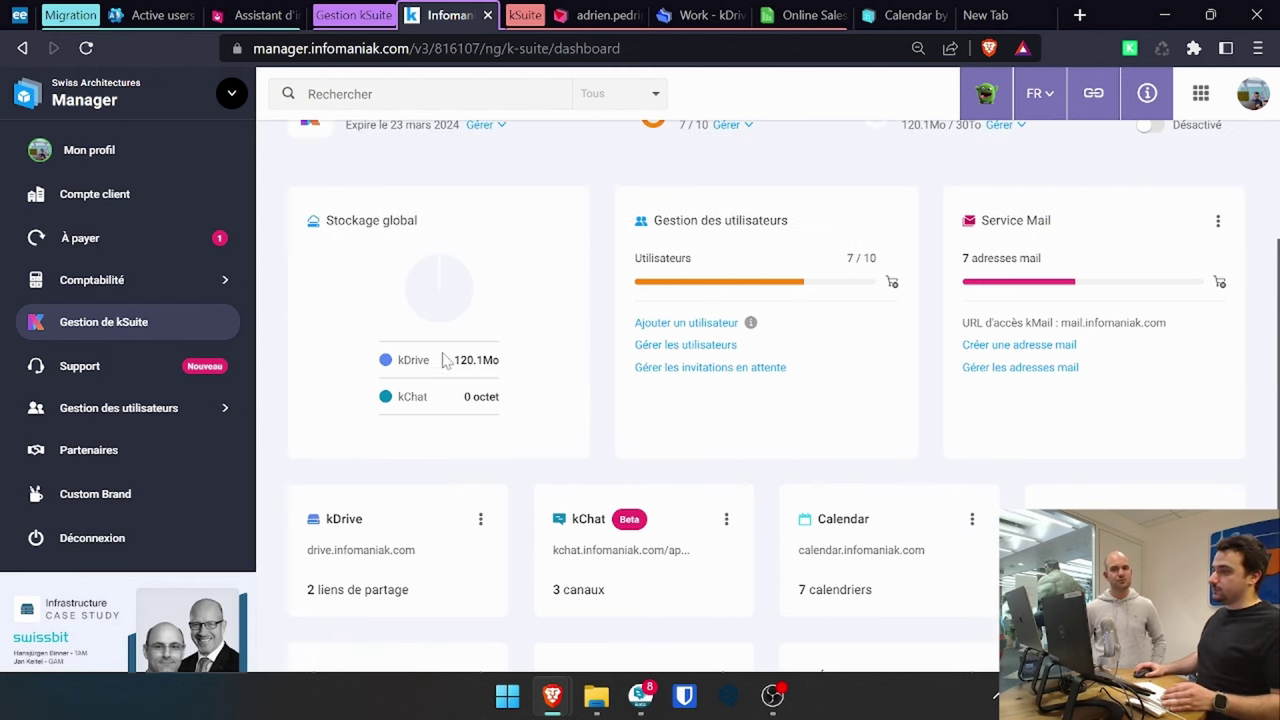
scroll(482, 360, "down", 2)
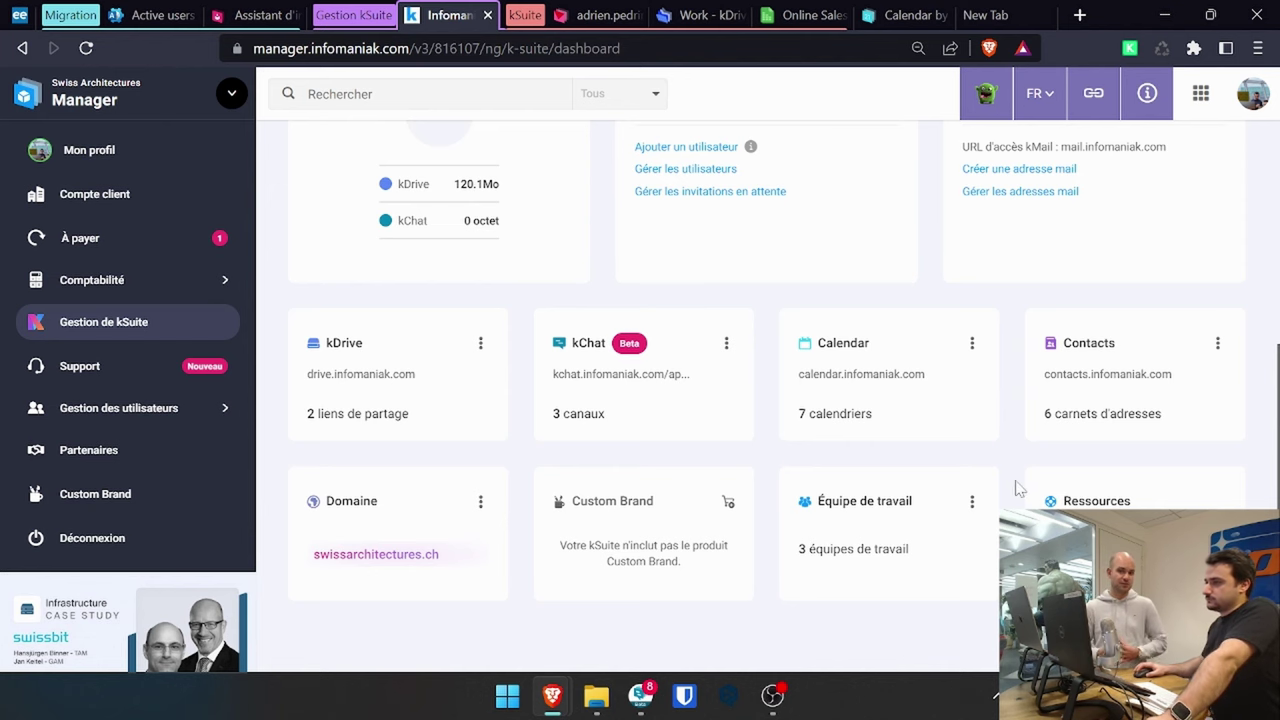
scroll(1018, 488, "up", 1)
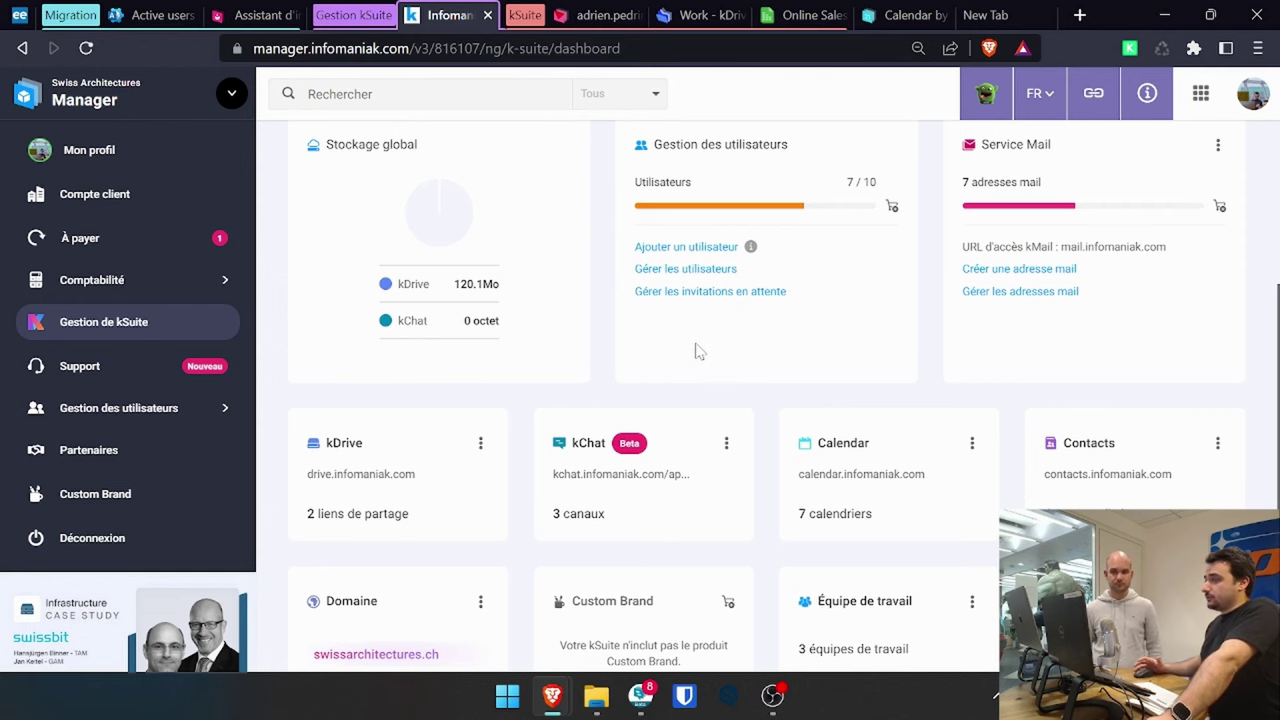
left_click(706, 269)
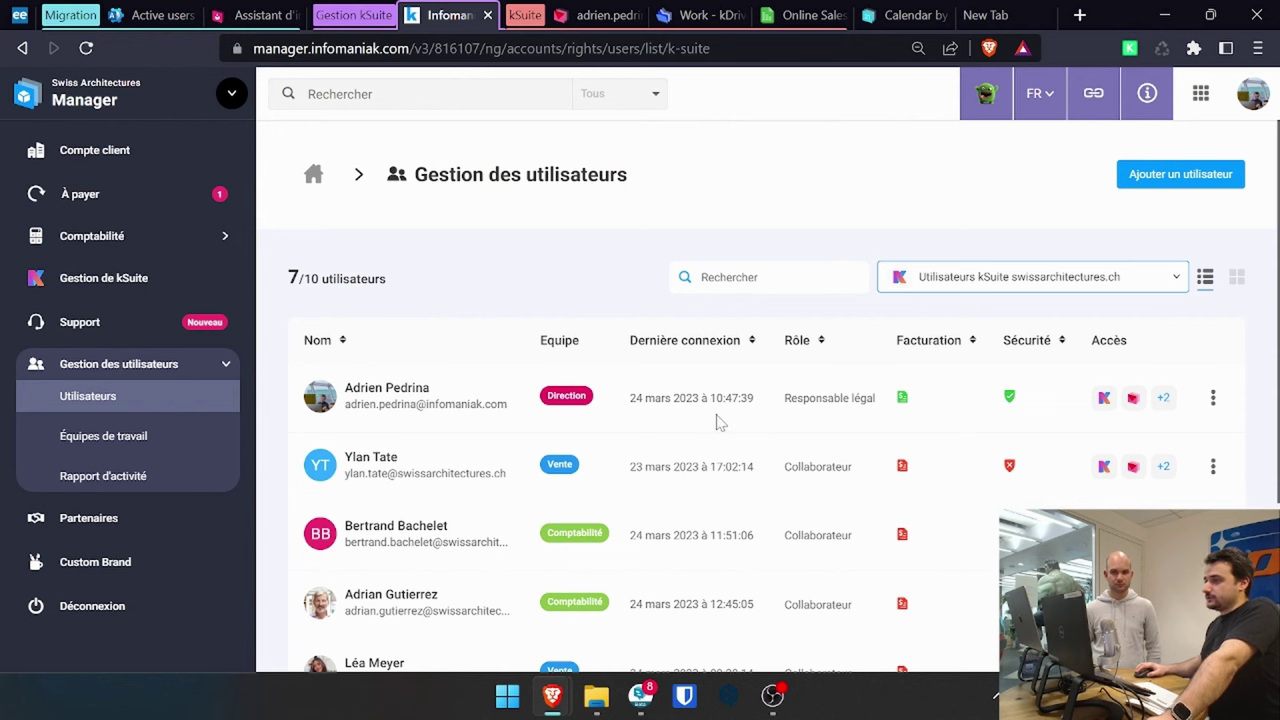
scroll(749, 440, "down", 2)
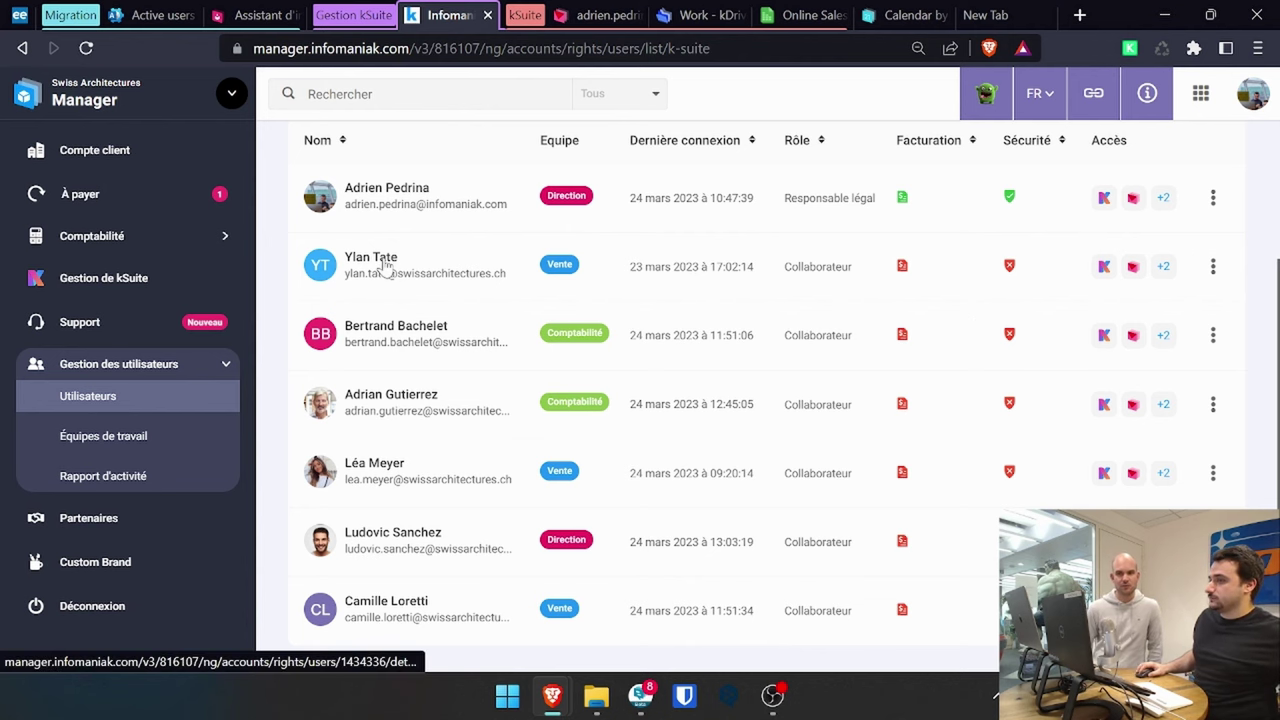
- Inspect a user's details, then check users' red Sécurité shield checklist in the list
left_click(398, 300)
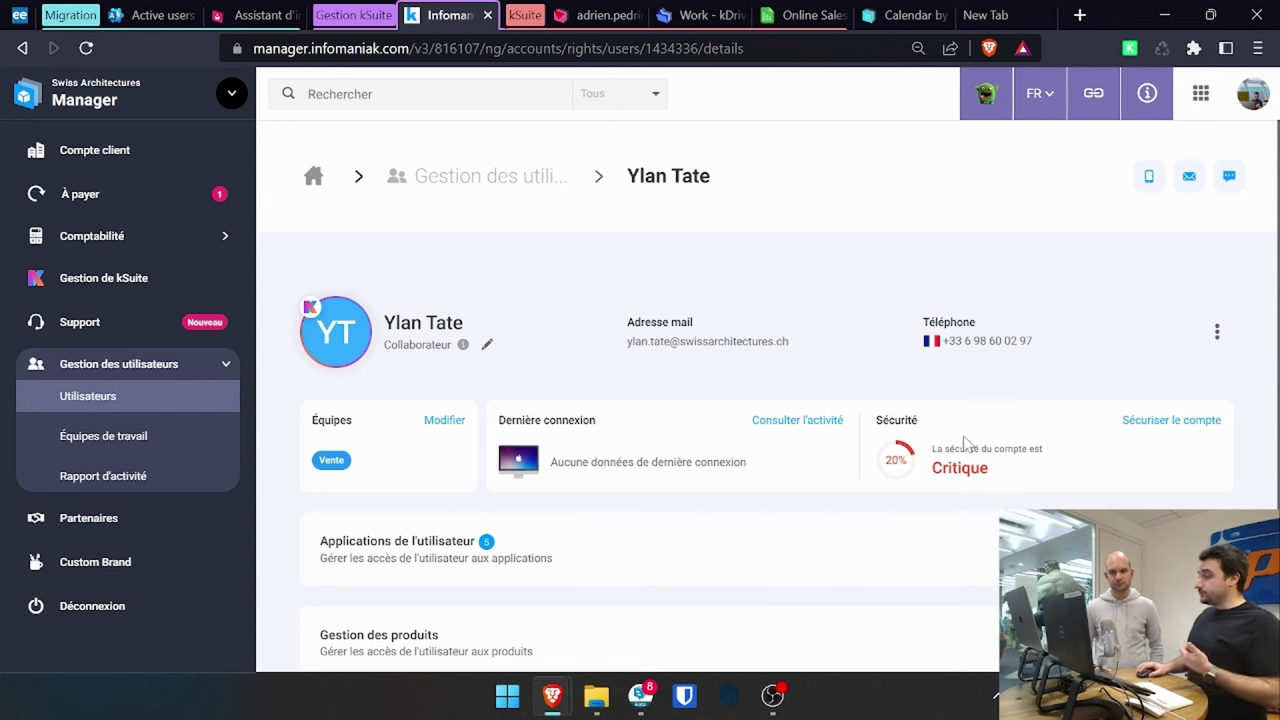
key("alt+Left")
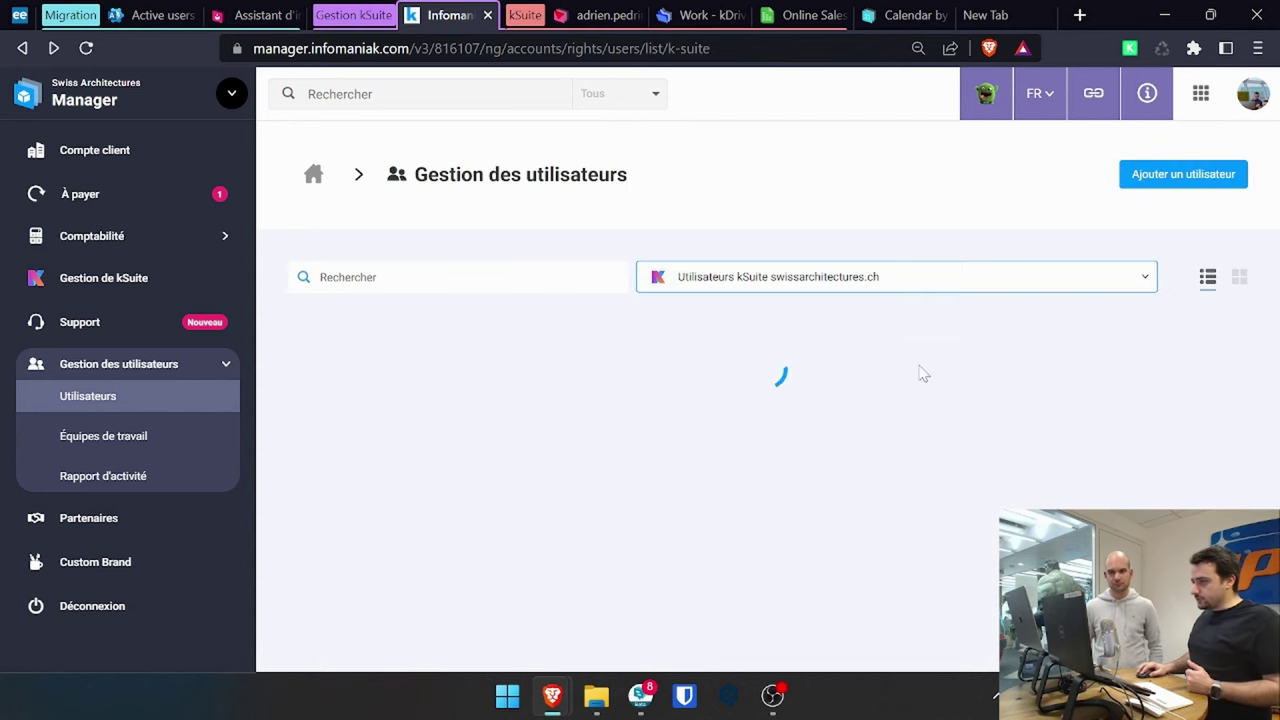
mouse_move(1010, 470)
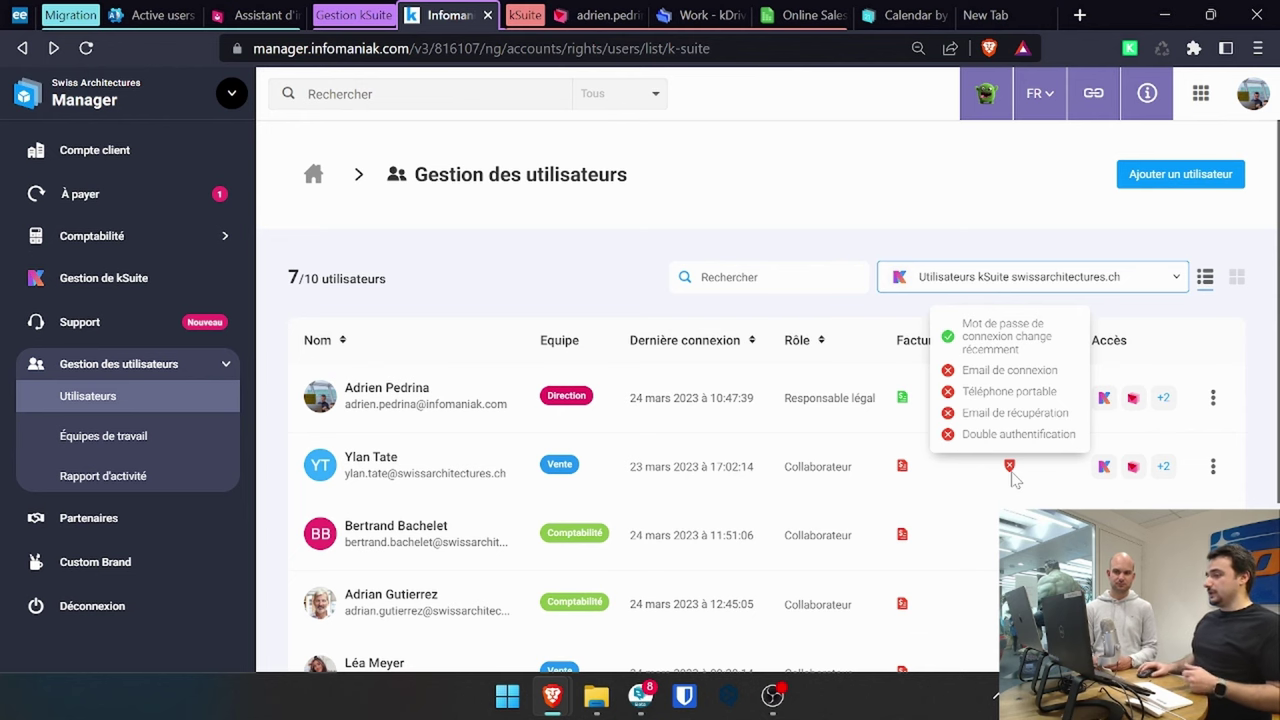
scroll(902, 442, "down", 1)
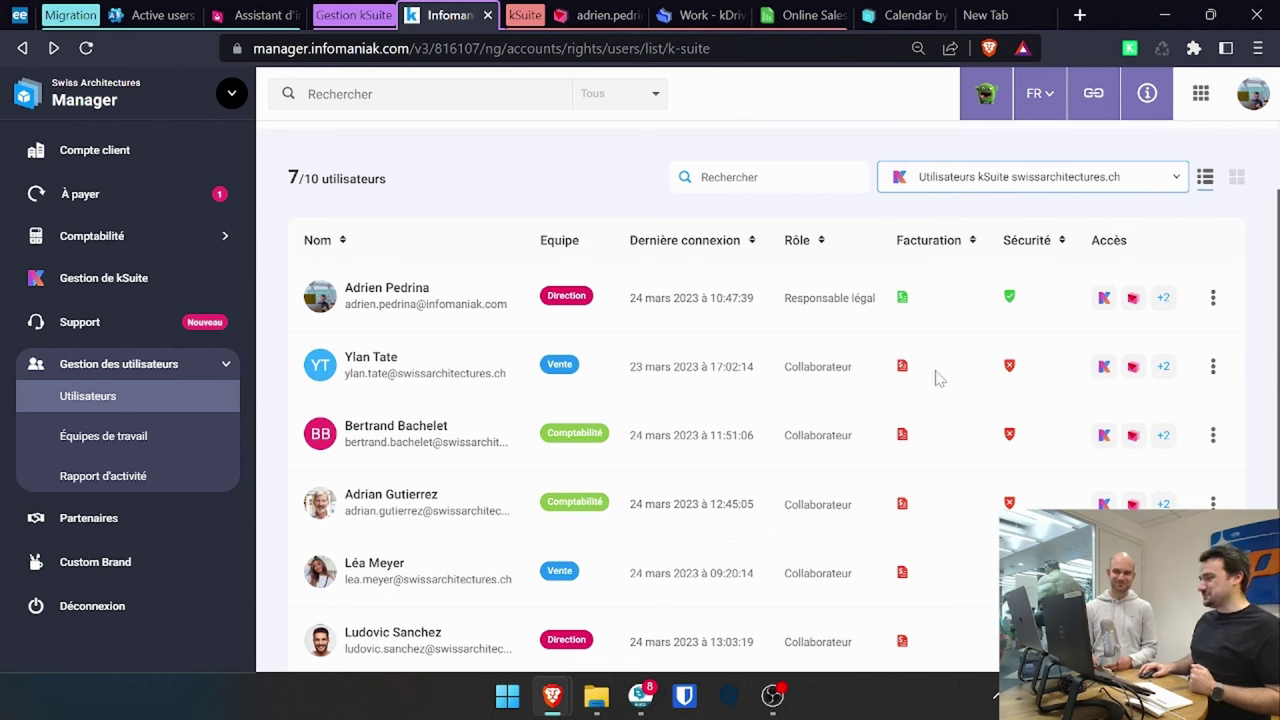
mouse_move(1011, 369)
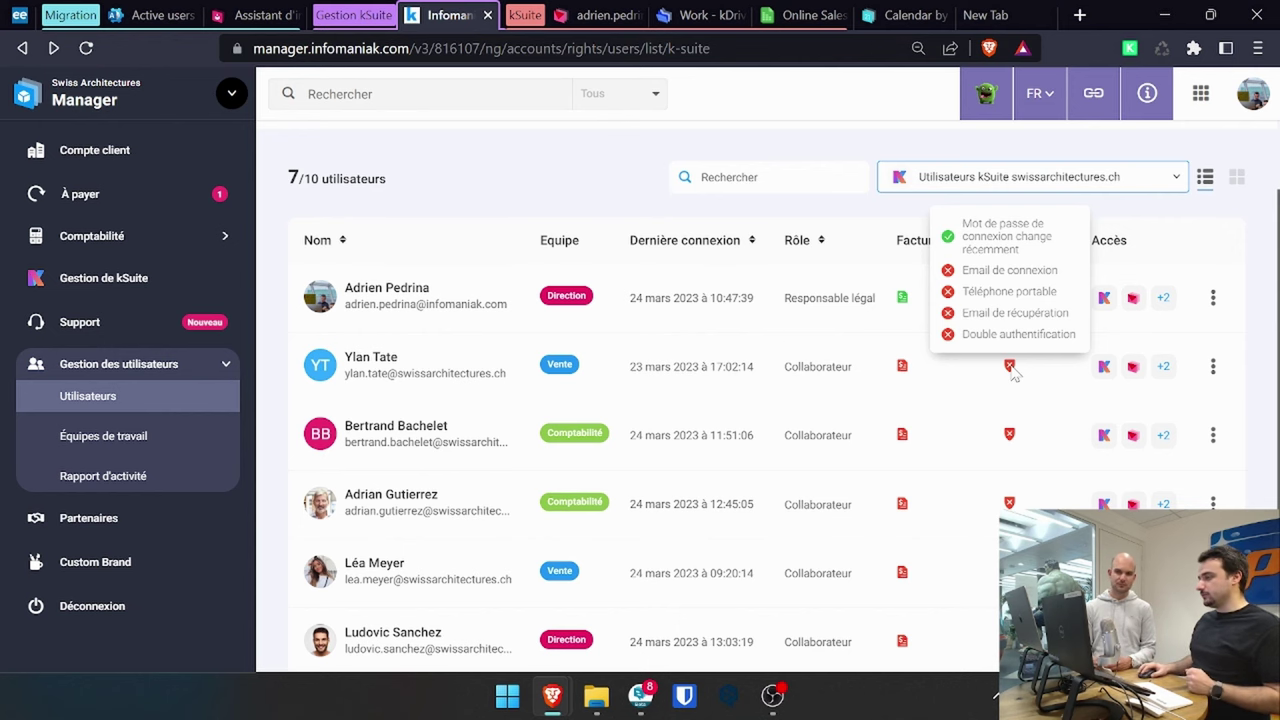
scroll(386, 437, "down", 1)
left_click(390, 408)
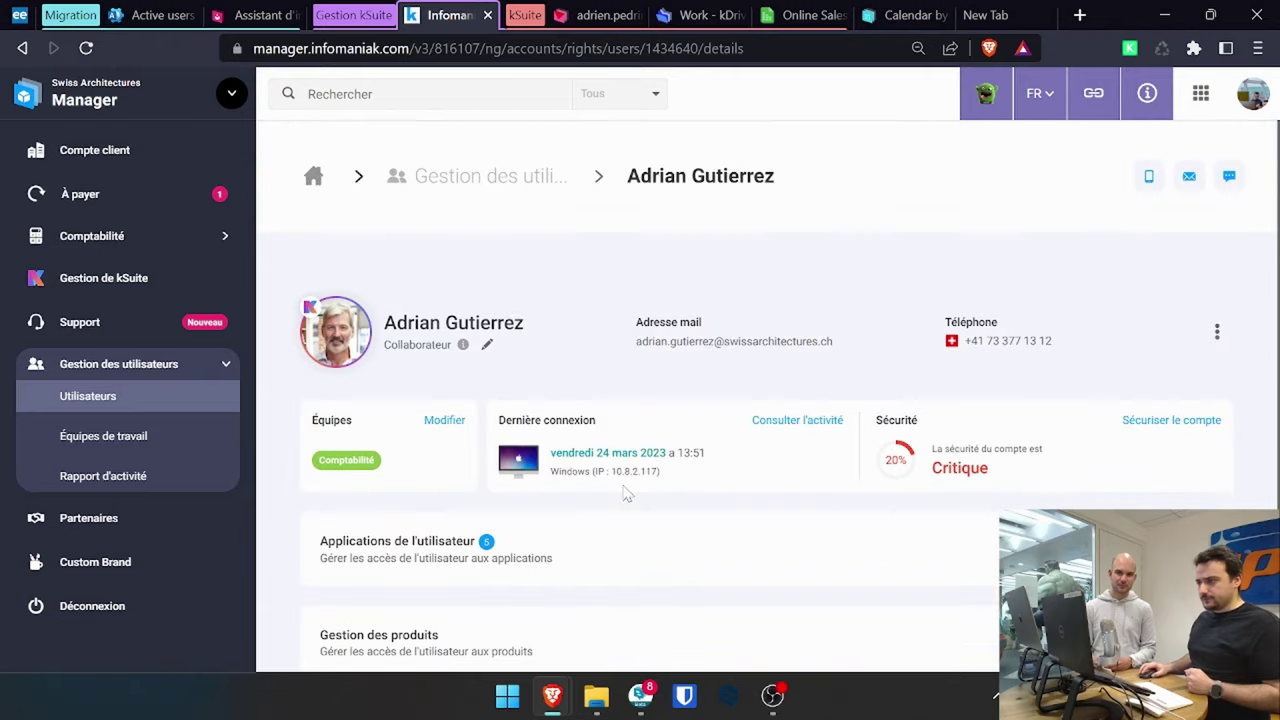
scroll(626, 494, "down", 1)
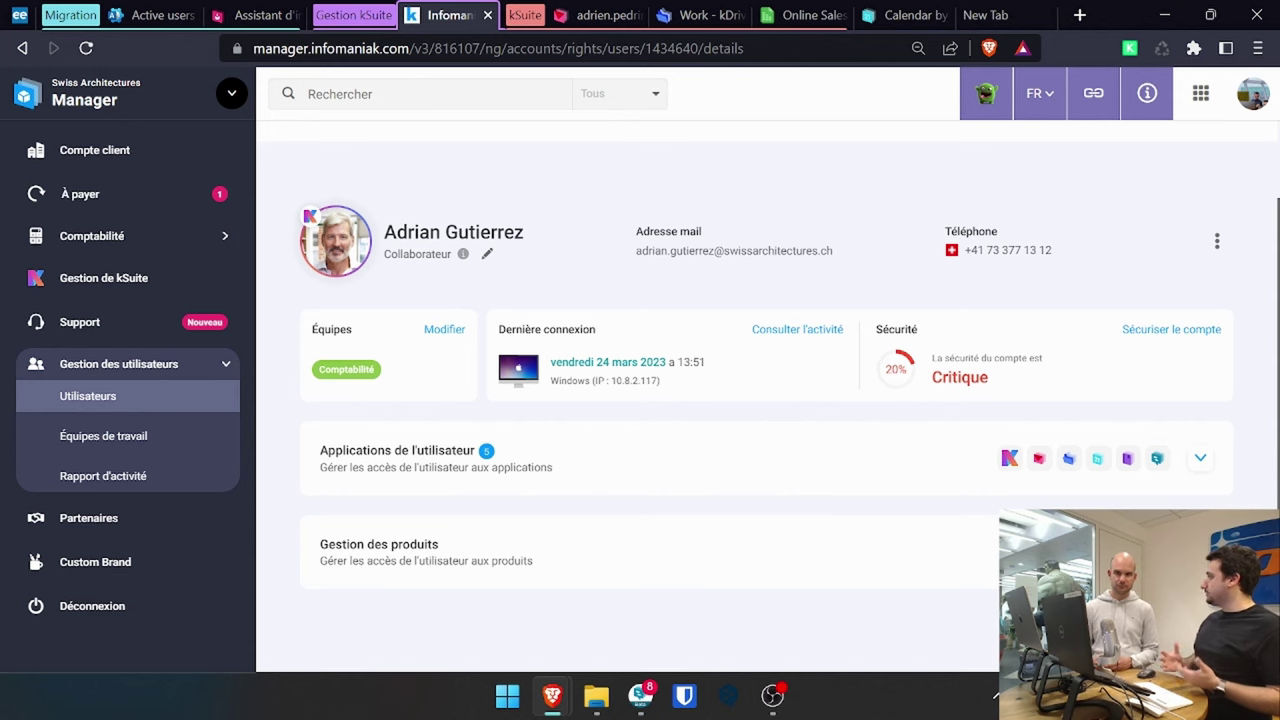
left_click(1200, 466)
scroll(772, 445, "down", 3)
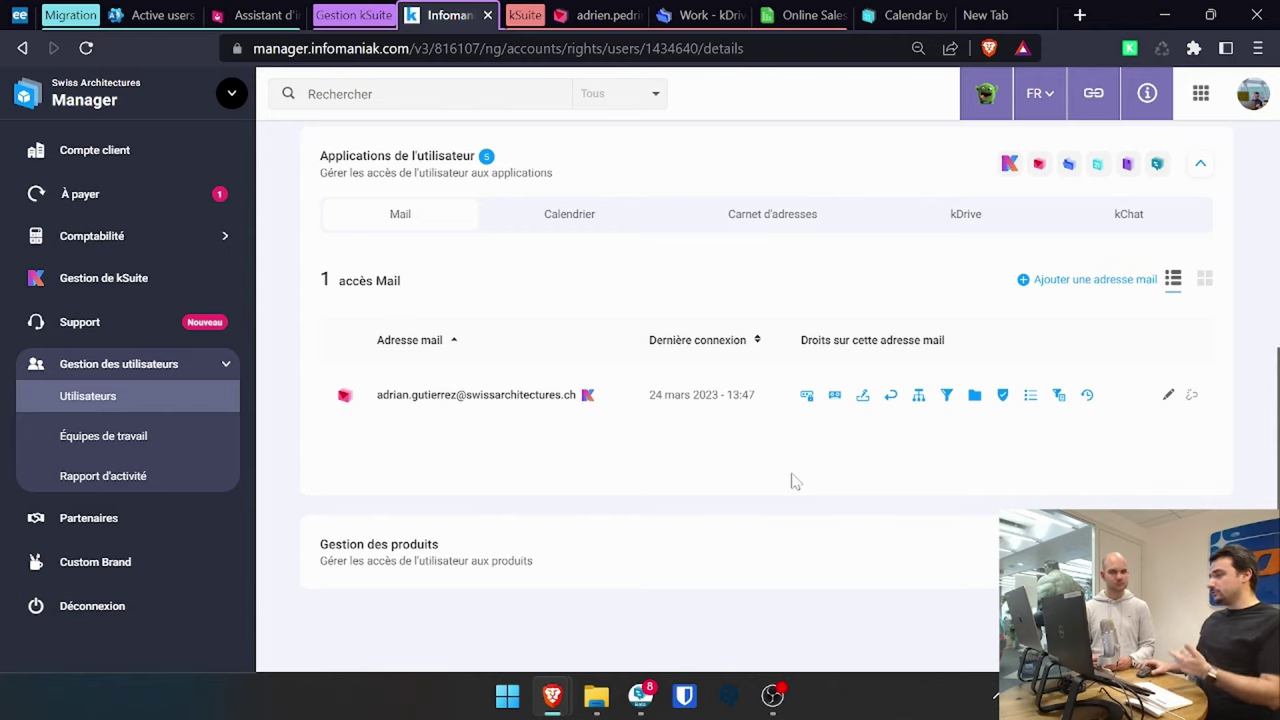
scroll(792, 481, "up", 4)
scroll(703, 412, "down", 1)
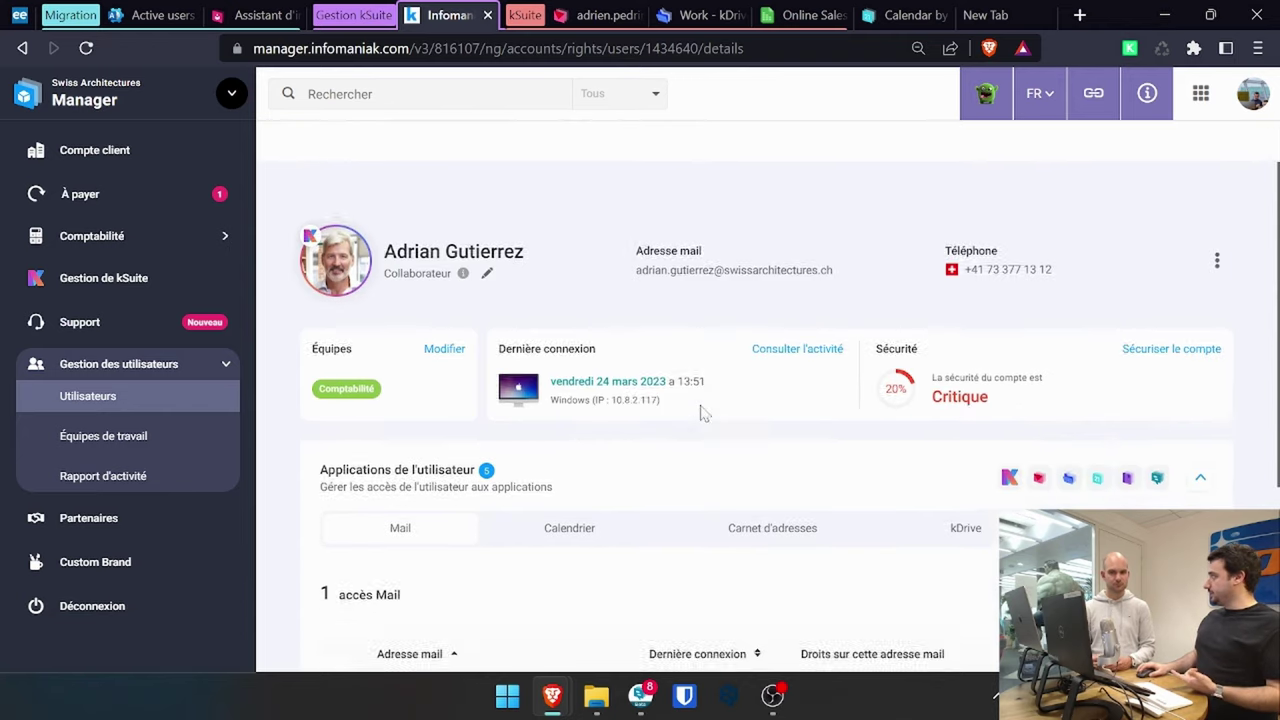
scroll(703, 412, "down", 3)
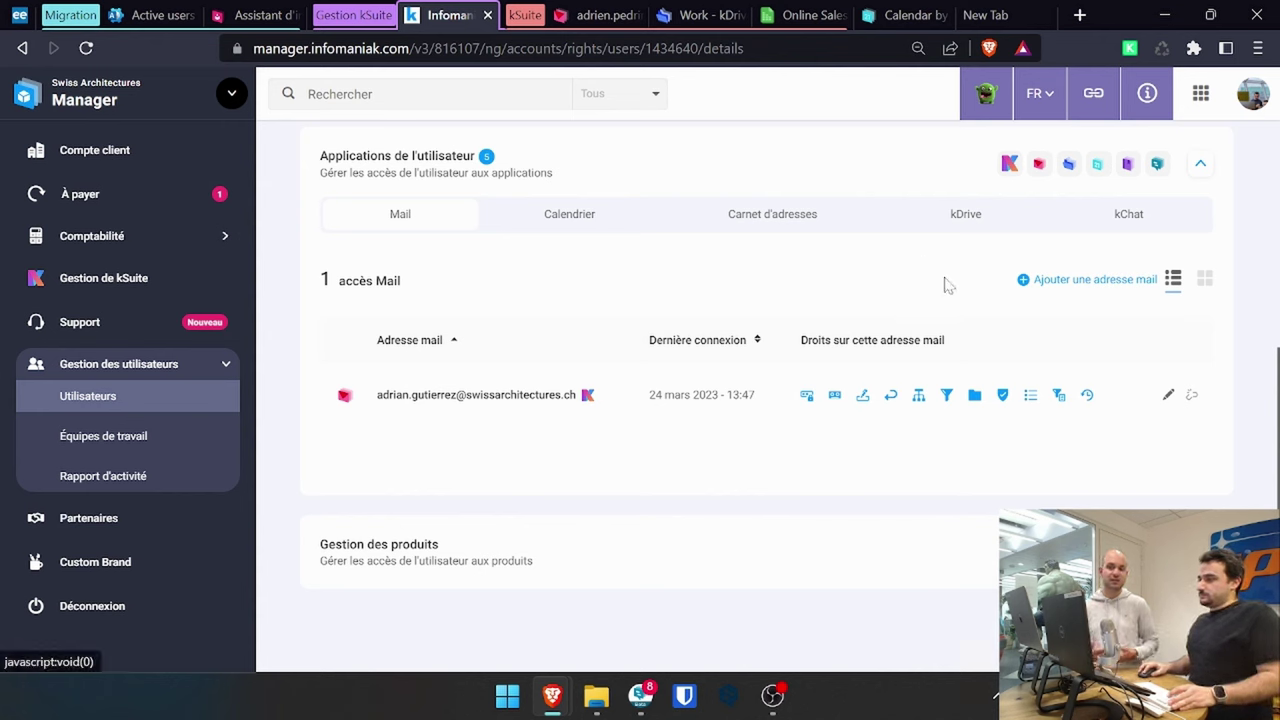
mouse_move(1004, 395)
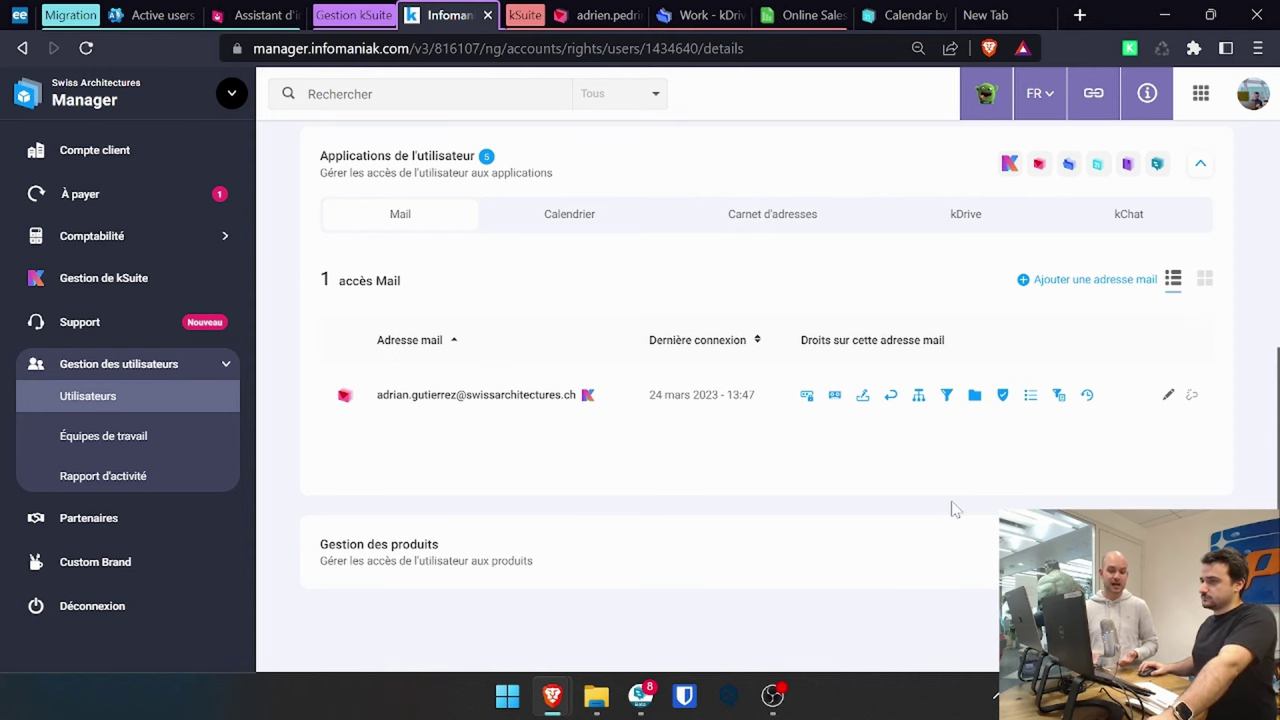
scroll(953, 510, "up", 1)
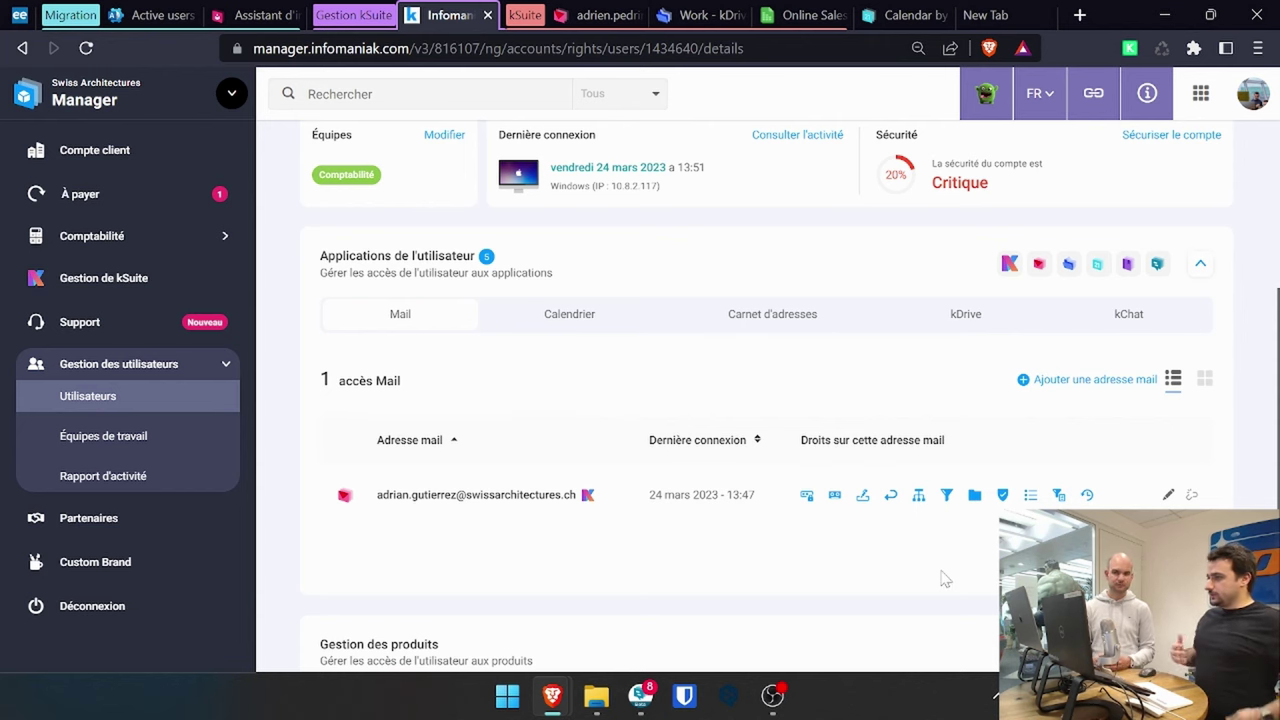
- Scroll the user's details page to review their single mail access and its rights
scroll(945, 578, "up", 2)
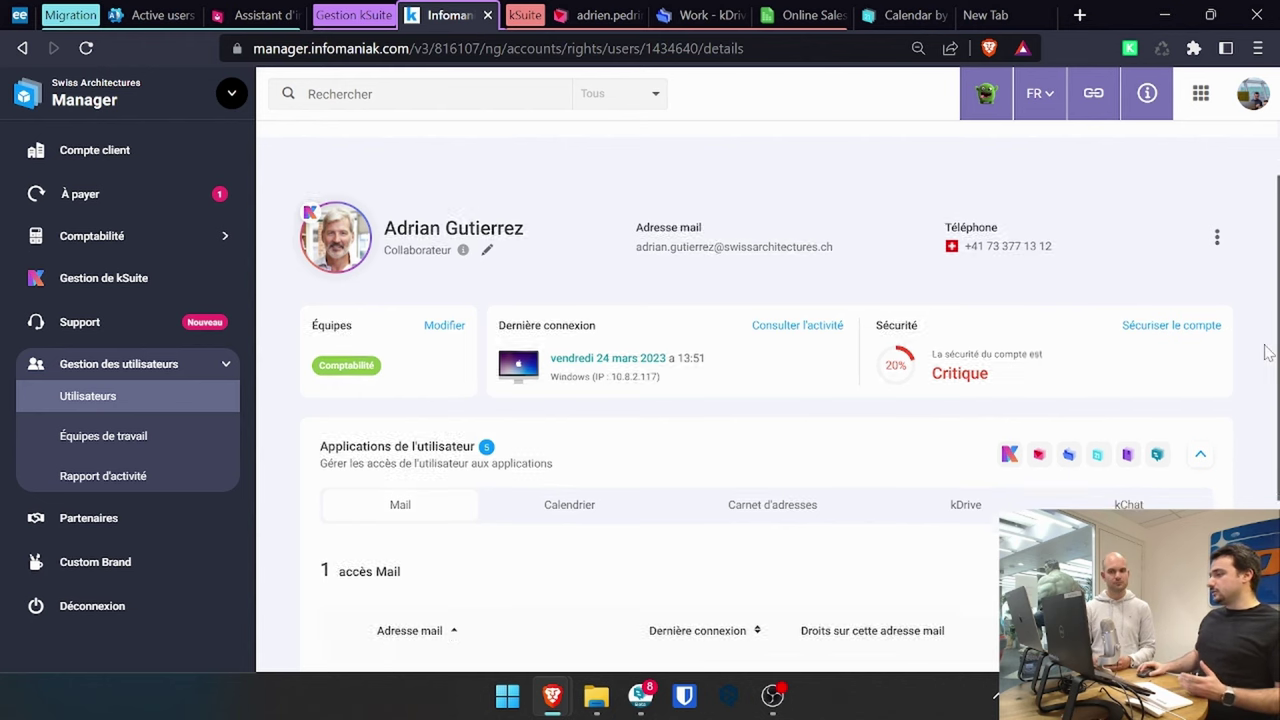
scroll(1236, 407, "down", 3)
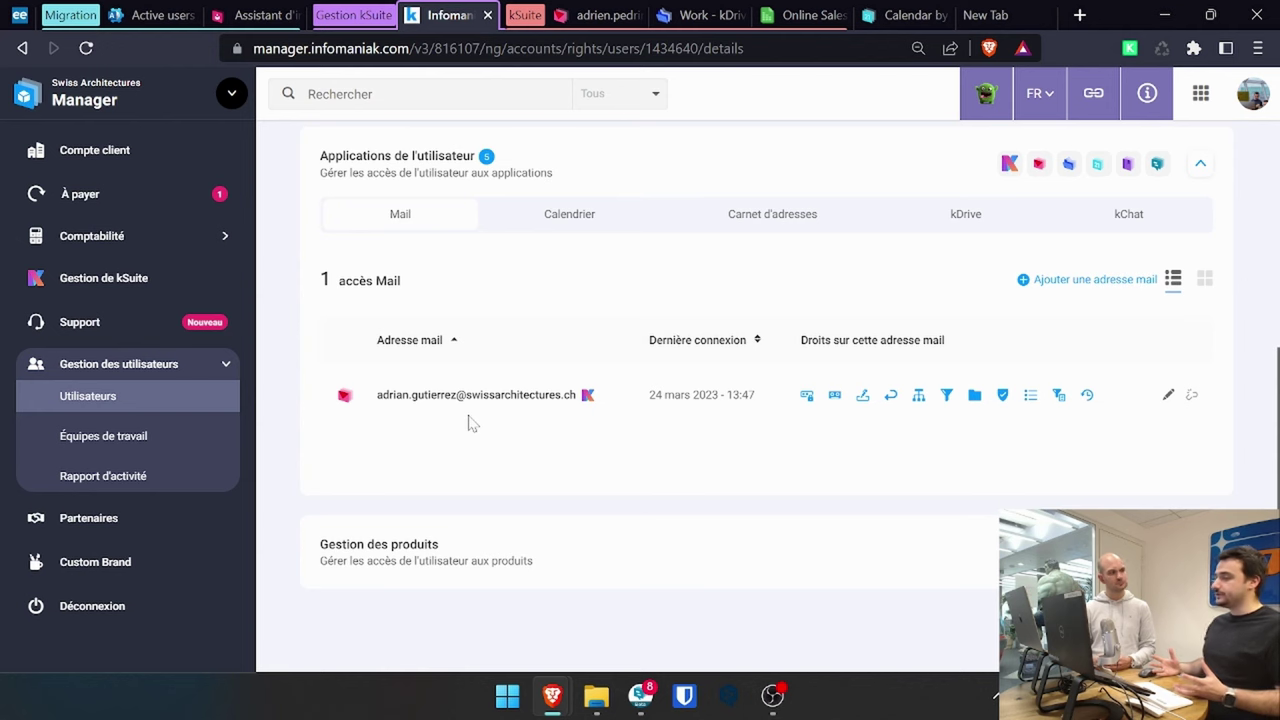
scroll(470, 423, "up", 3)
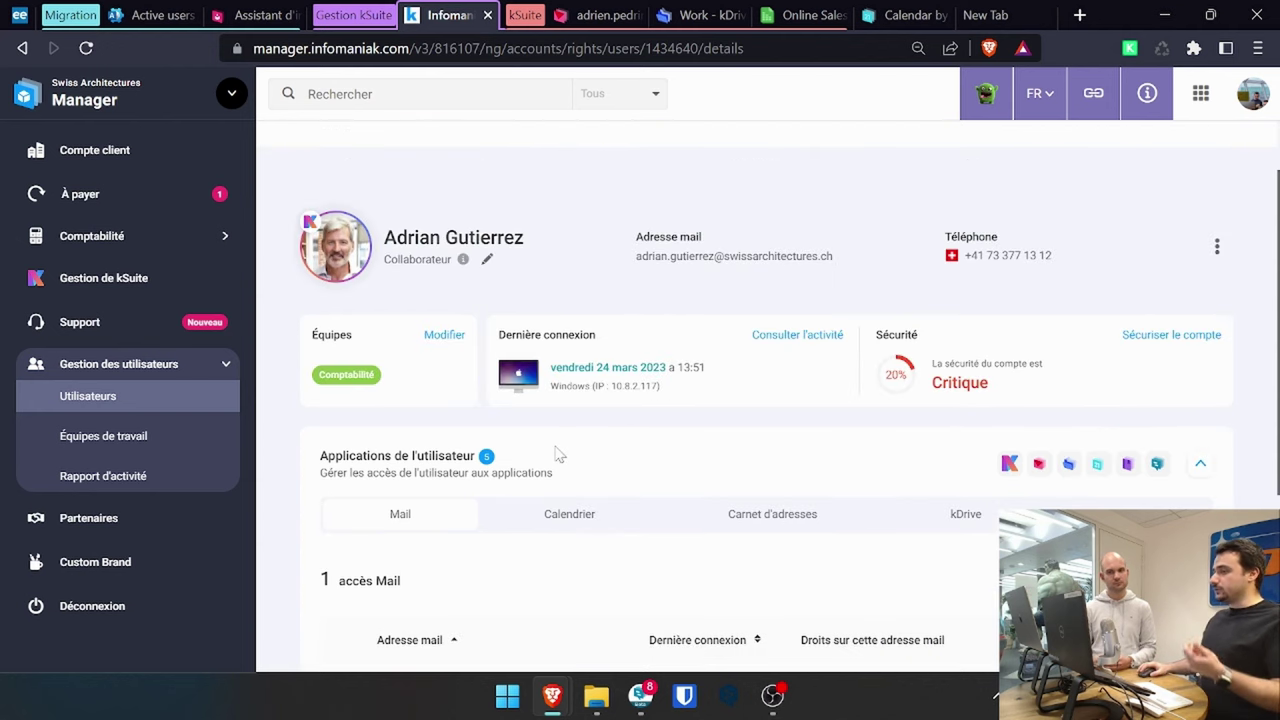
scroll(558, 455, "down", 3)
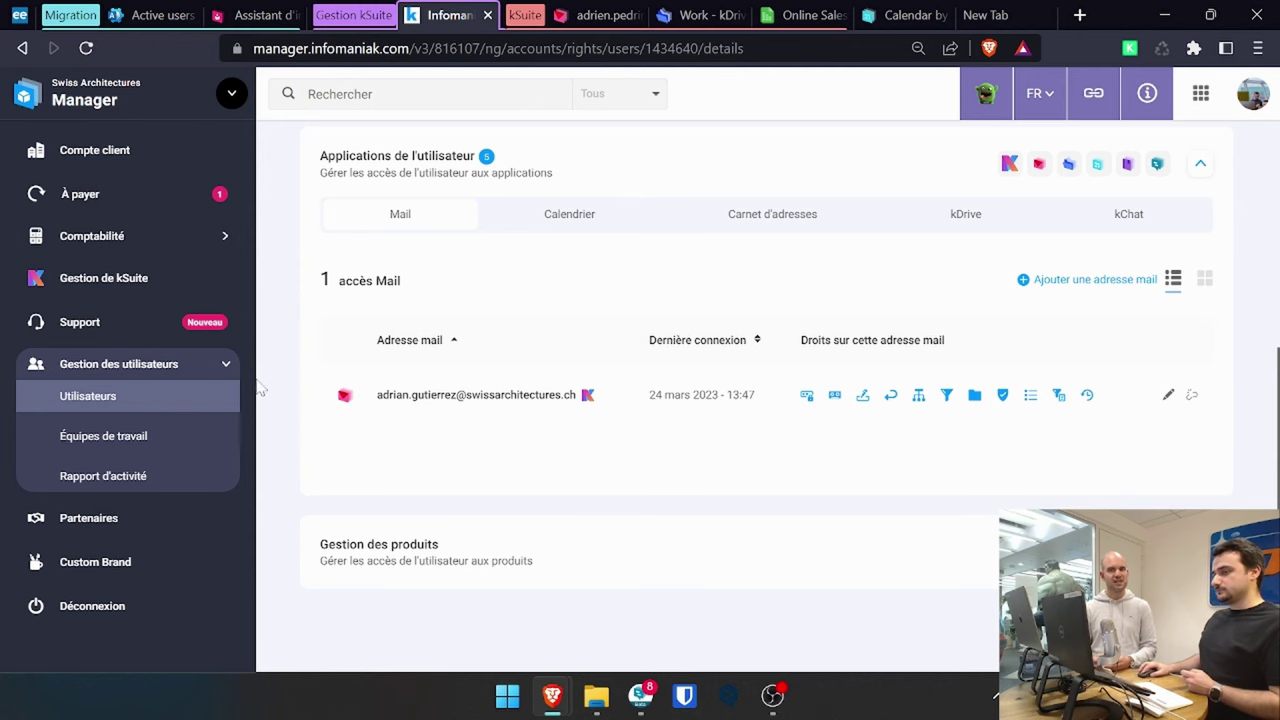
scroll(297, 414, "up", 3)
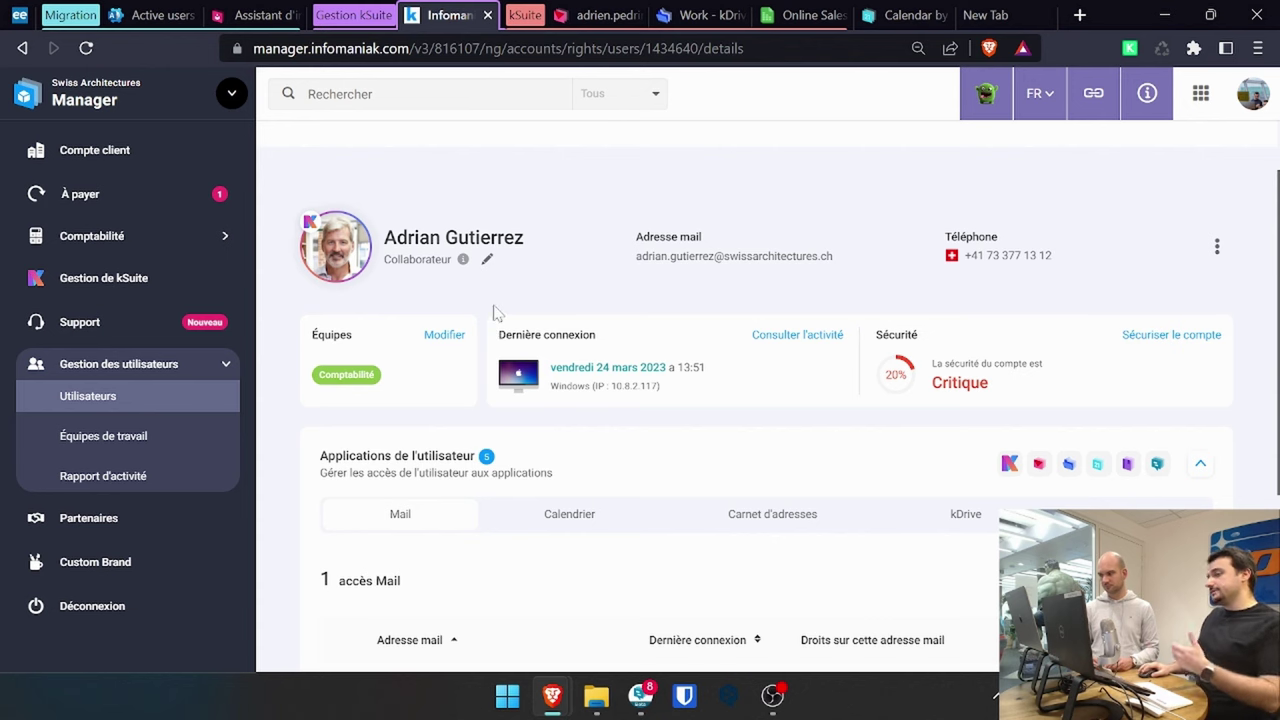
scroll(537, 434, "down", 2)
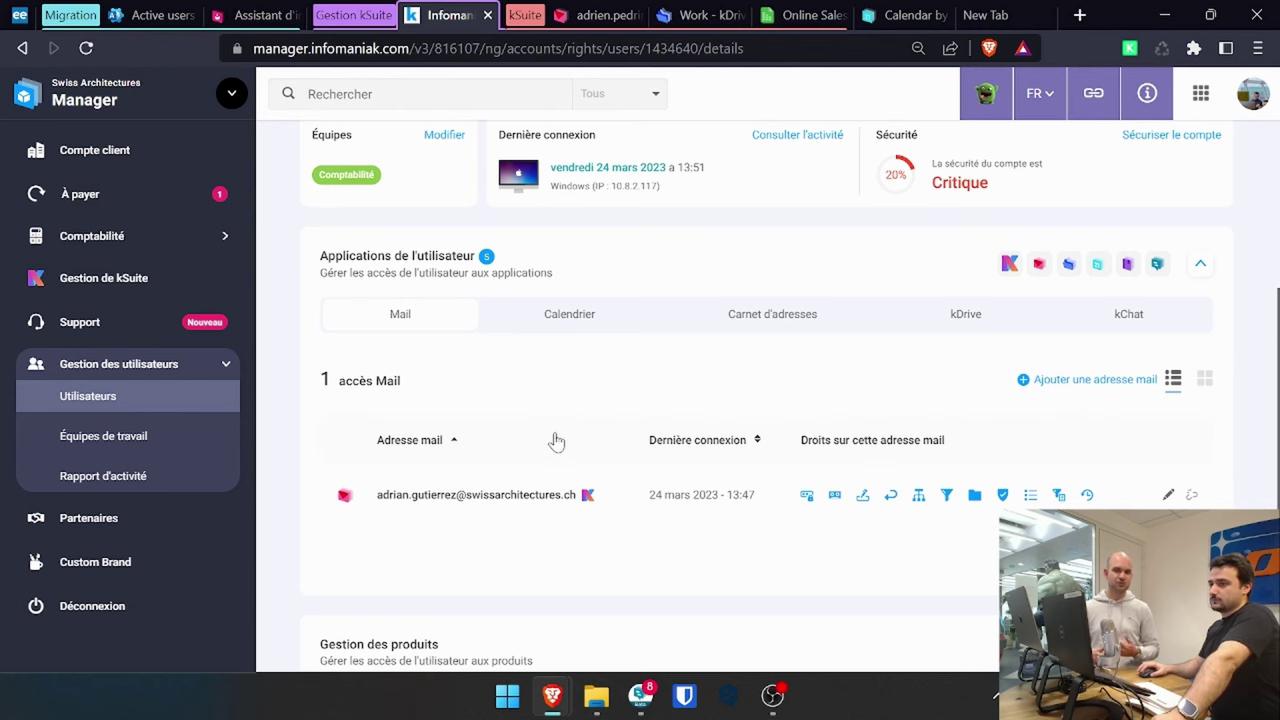
scroll(457, 457, "up", 5)
- Check the Comptabilité team's two members, then open the Rapport d'activité with its 72 logs
left_click(137, 446)
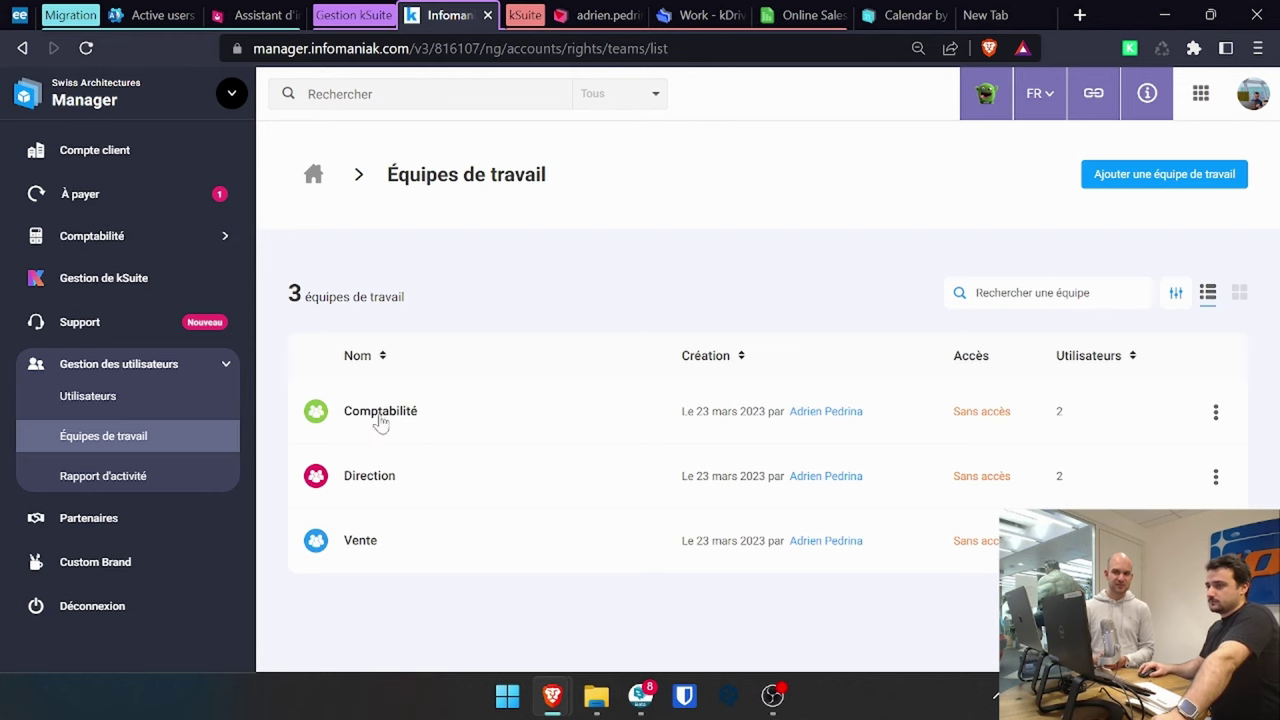
left_click(380, 420)
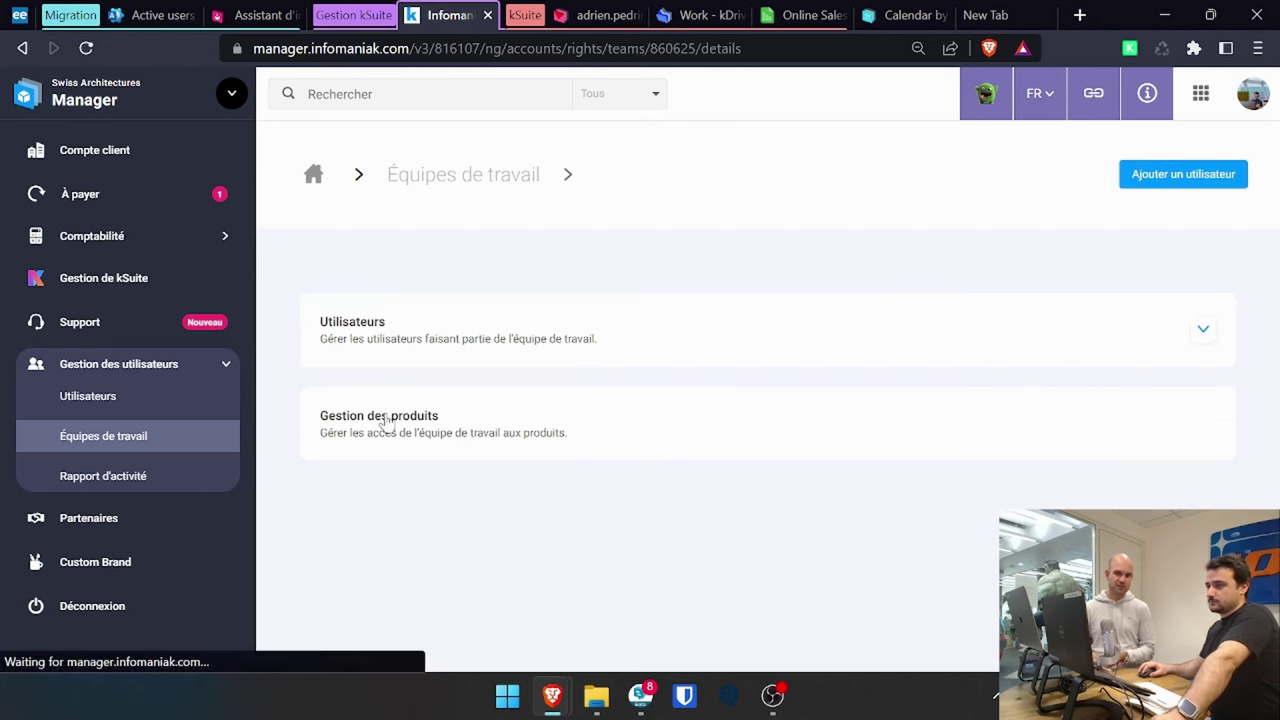
left_click(718, 341)
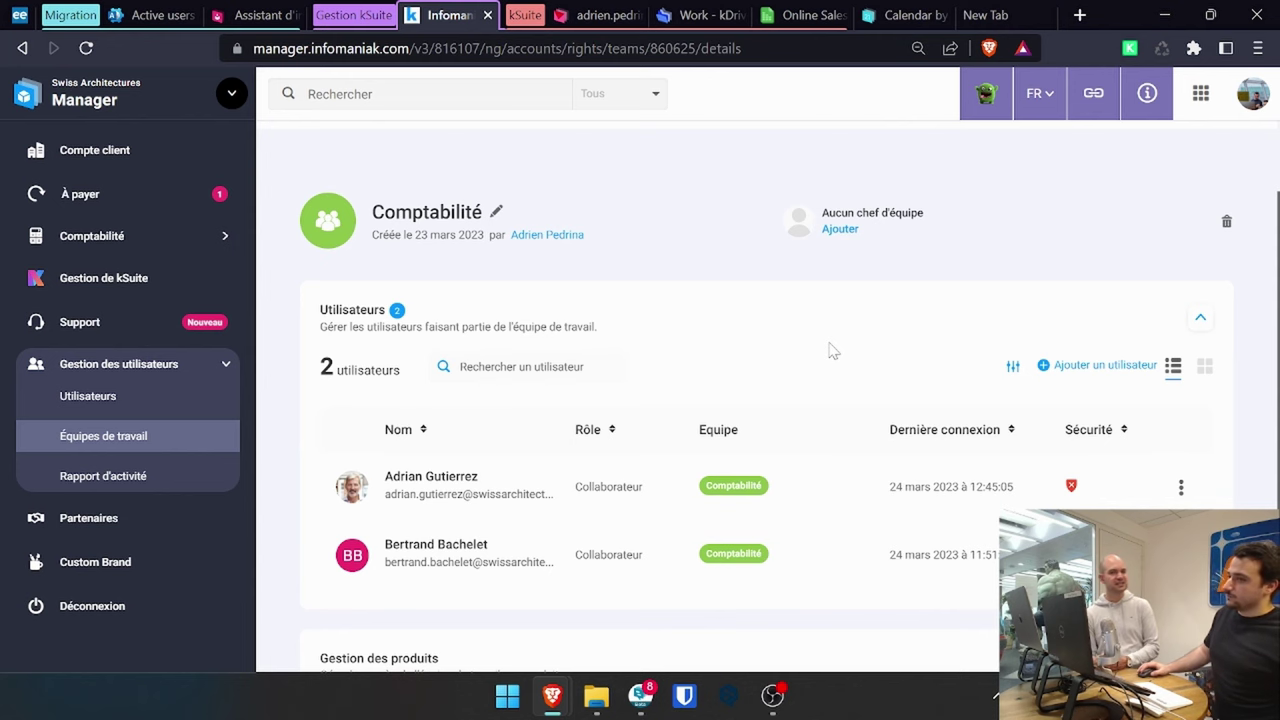
left_click(60, 482)
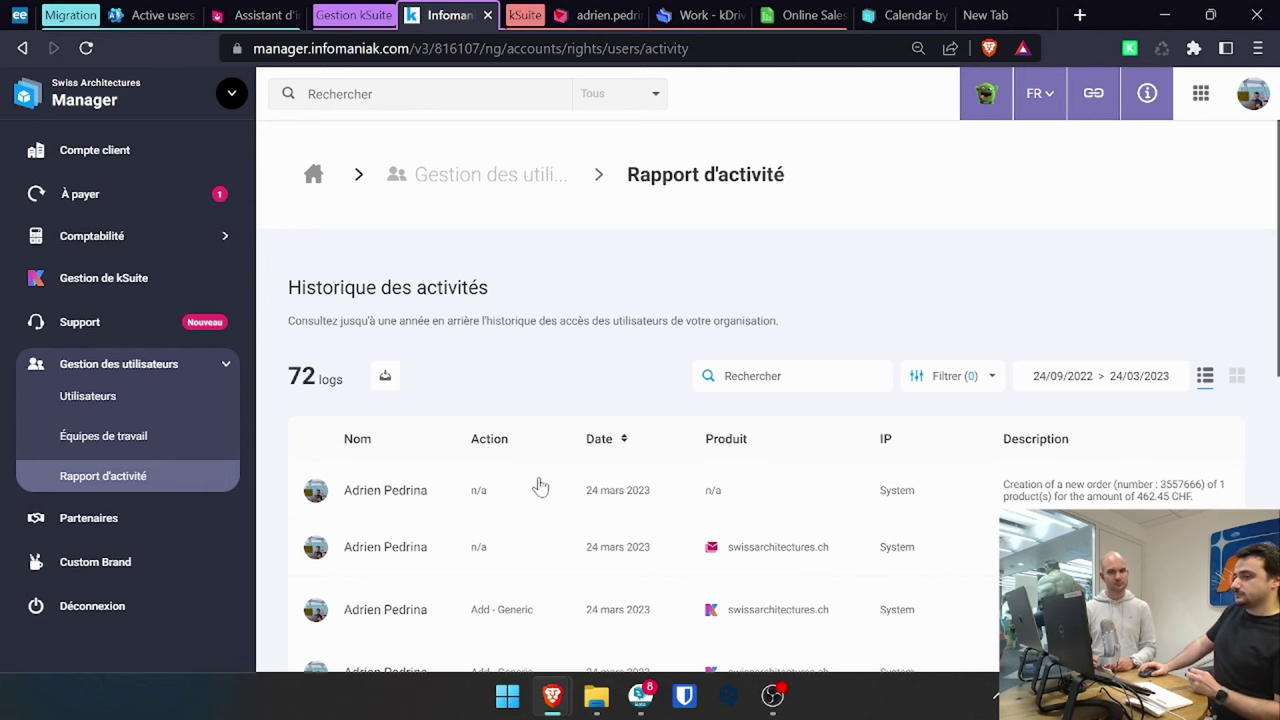
- Scroll through the activity log entries, then return to the Gestion de kSuite dashboard
scroll(533, 488, "down", 2)
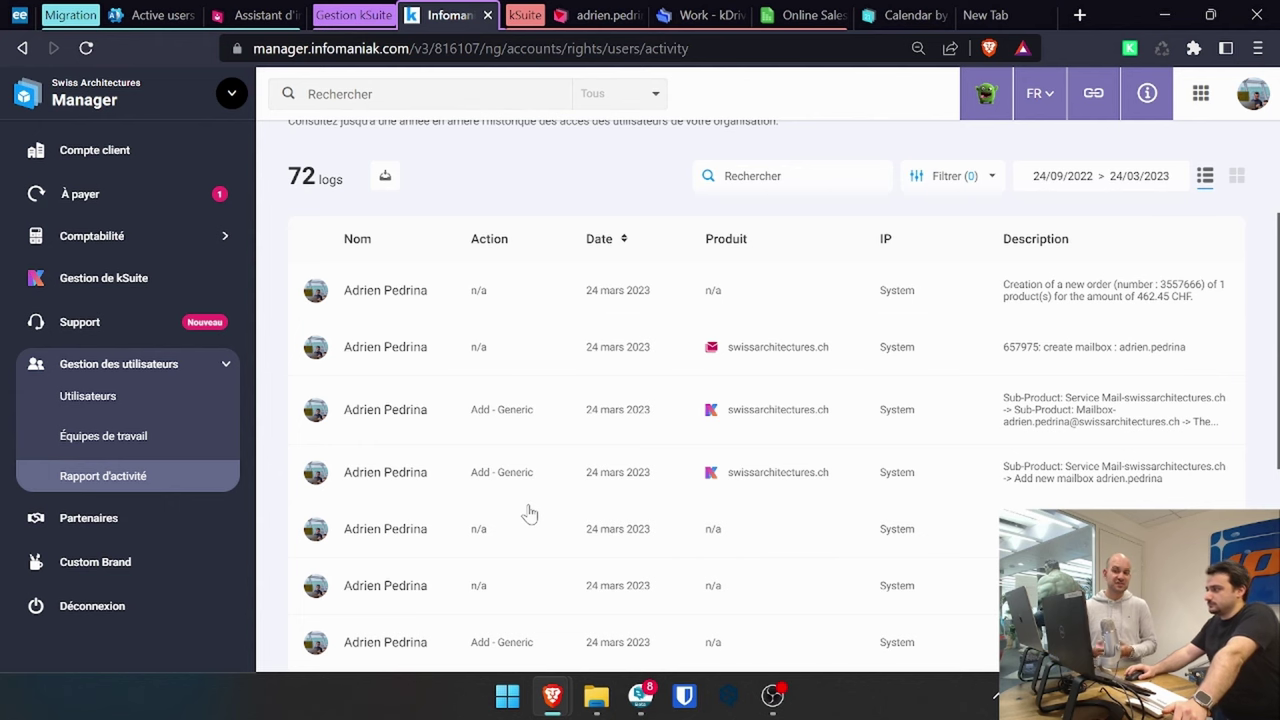
left_click(103, 277)
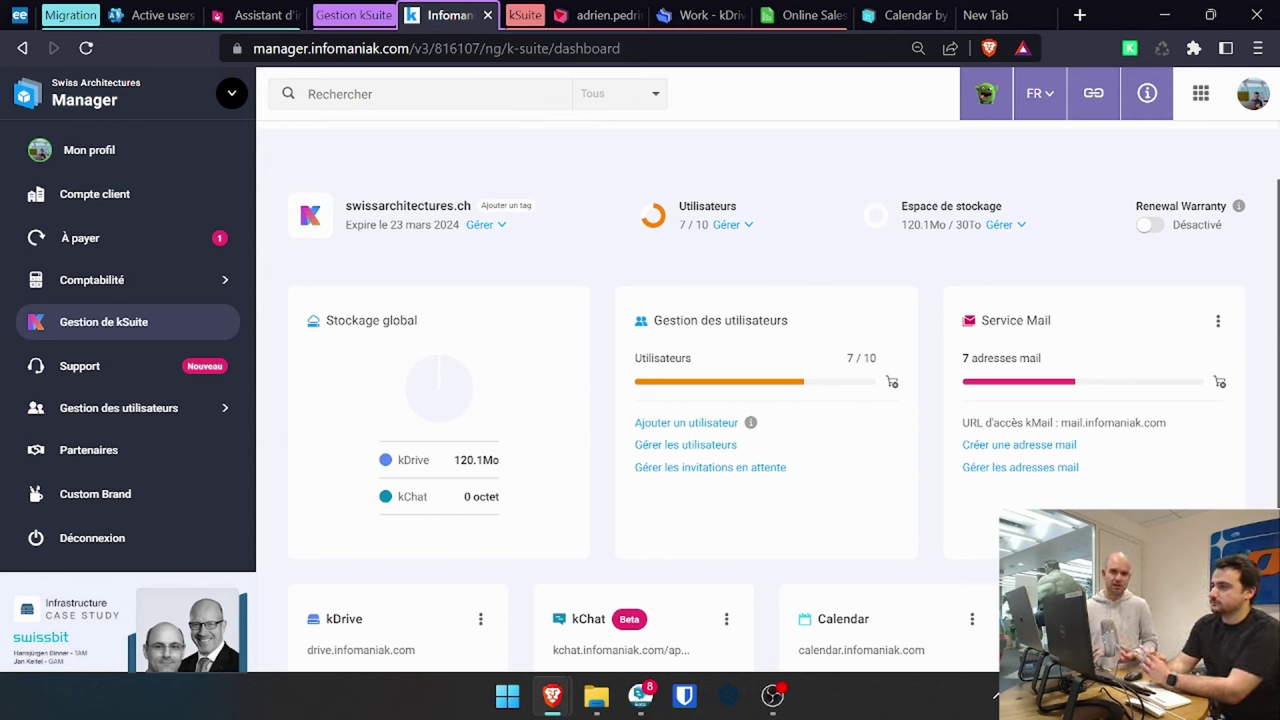
- Open Gérer les utilisateurs and review the 7 of 10 kSuite users with their teams and roles
left_click(686, 444)
scroll(800, 460, "down", 3)
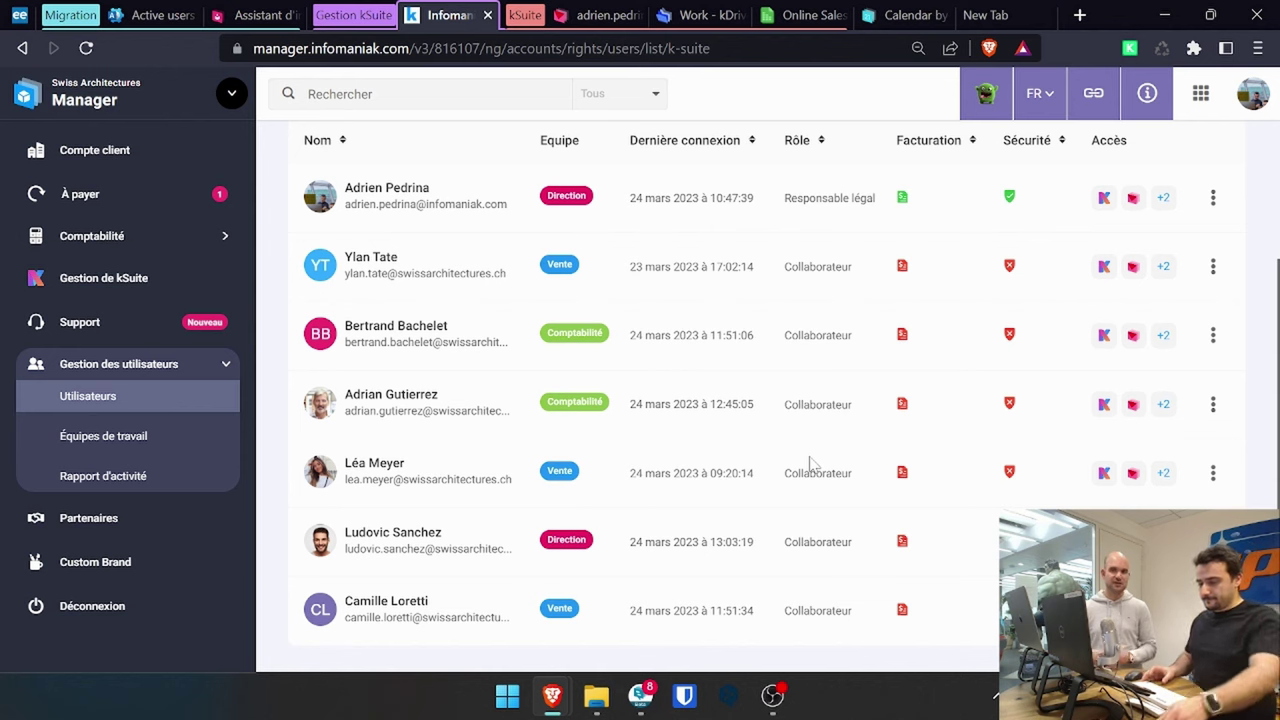
scroll(810, 463, "up", 2)
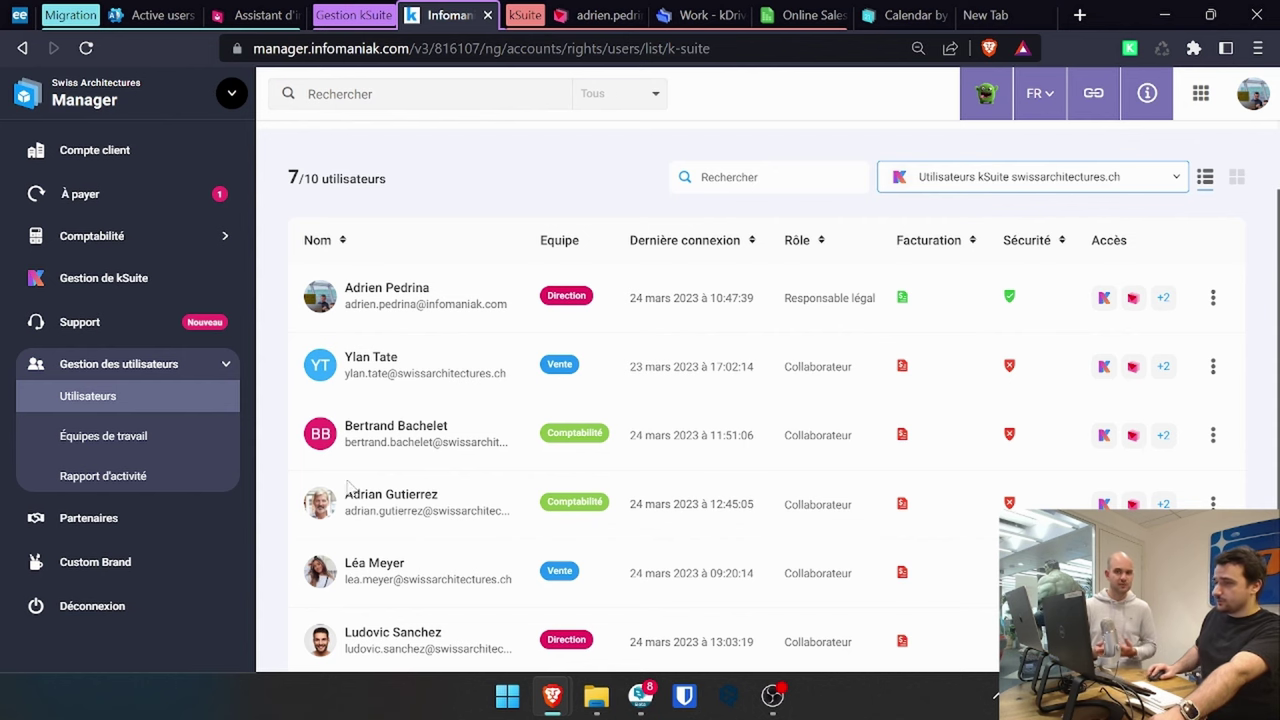
left_click(162, 410)
- Choose to create a brand-new kSuite user rather than invite an existing one
left_click(1214, 186)
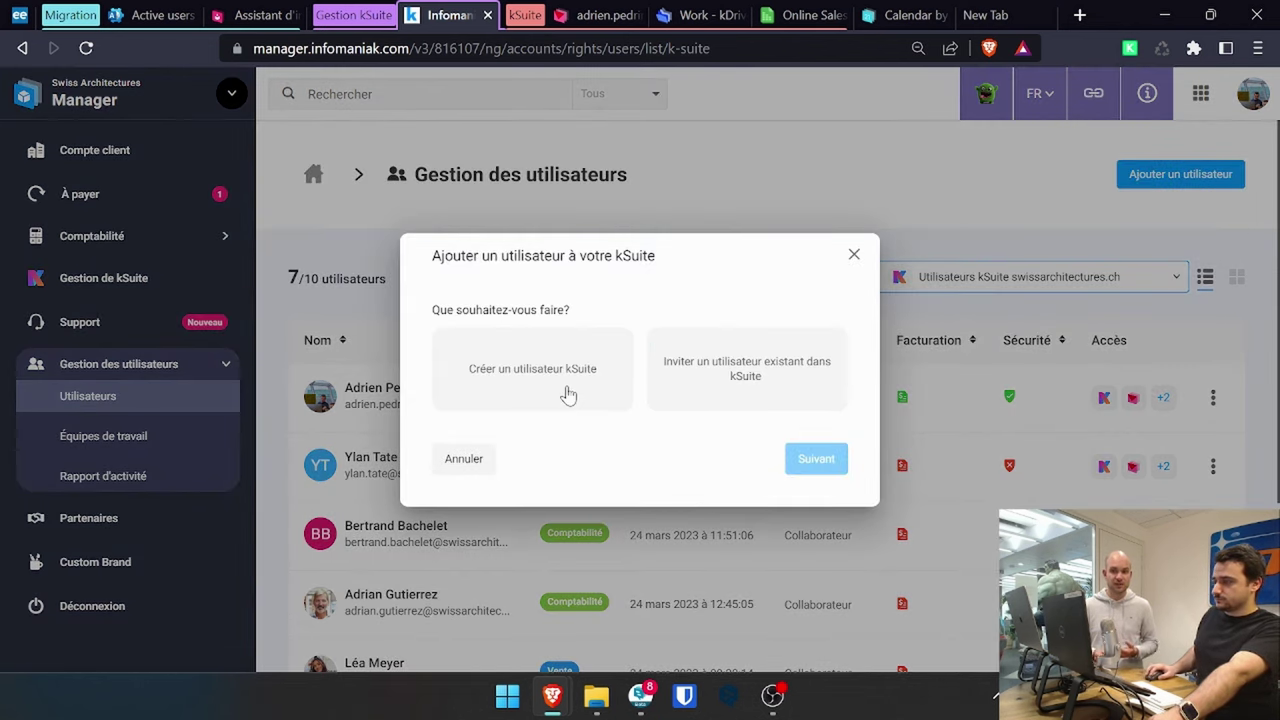
left_click(567, 395)
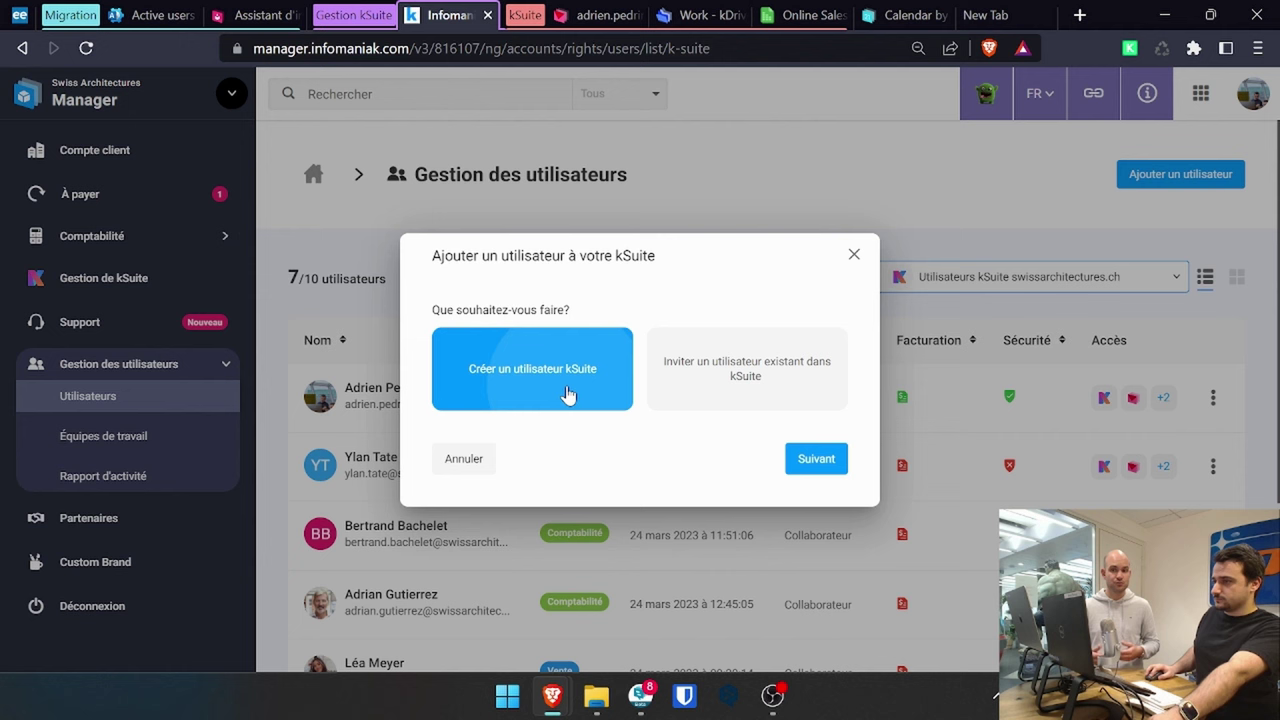
left_click(816, 460)
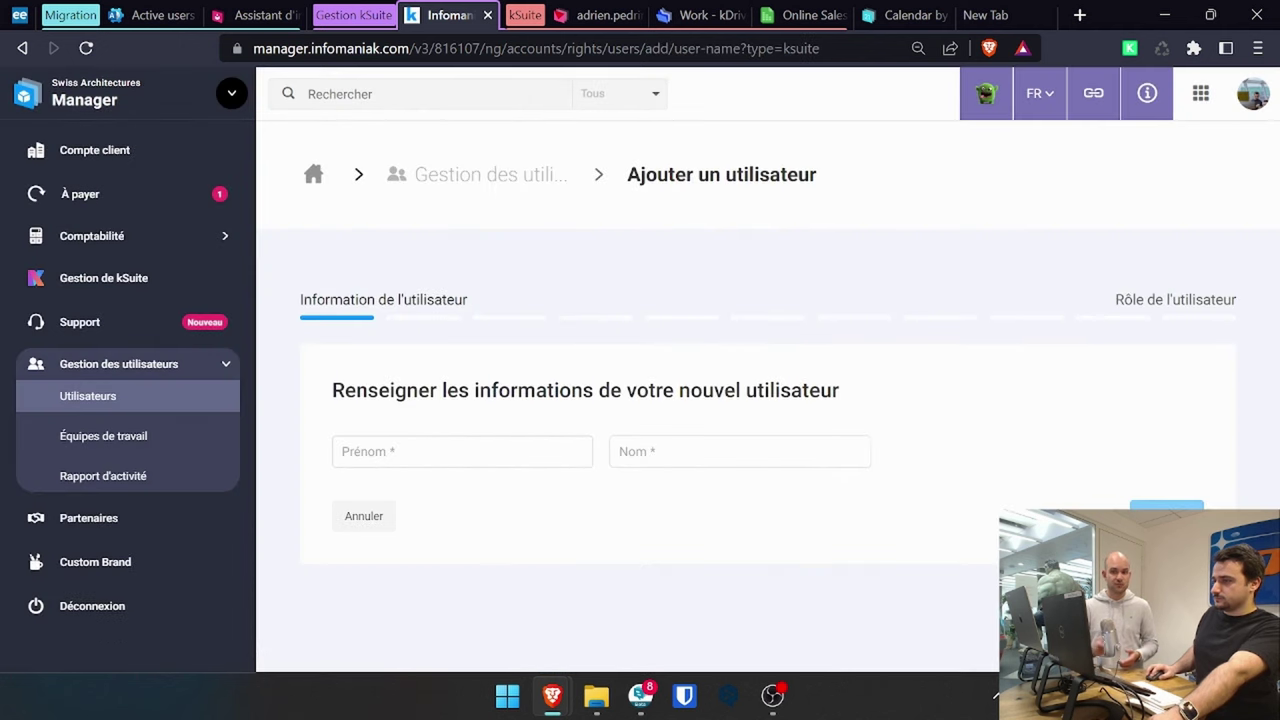
- Enter first name 'test' and last name 'webinaire' for the new user
left_click(821, 552)
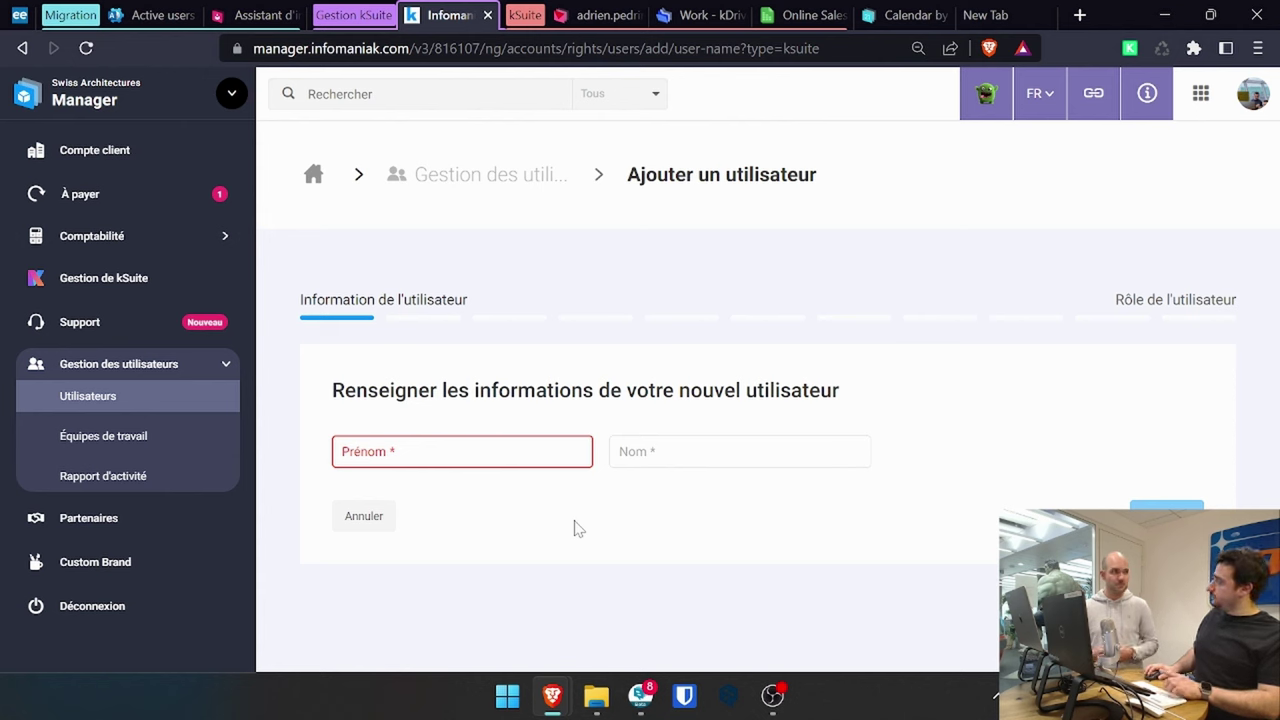
key("Tab")
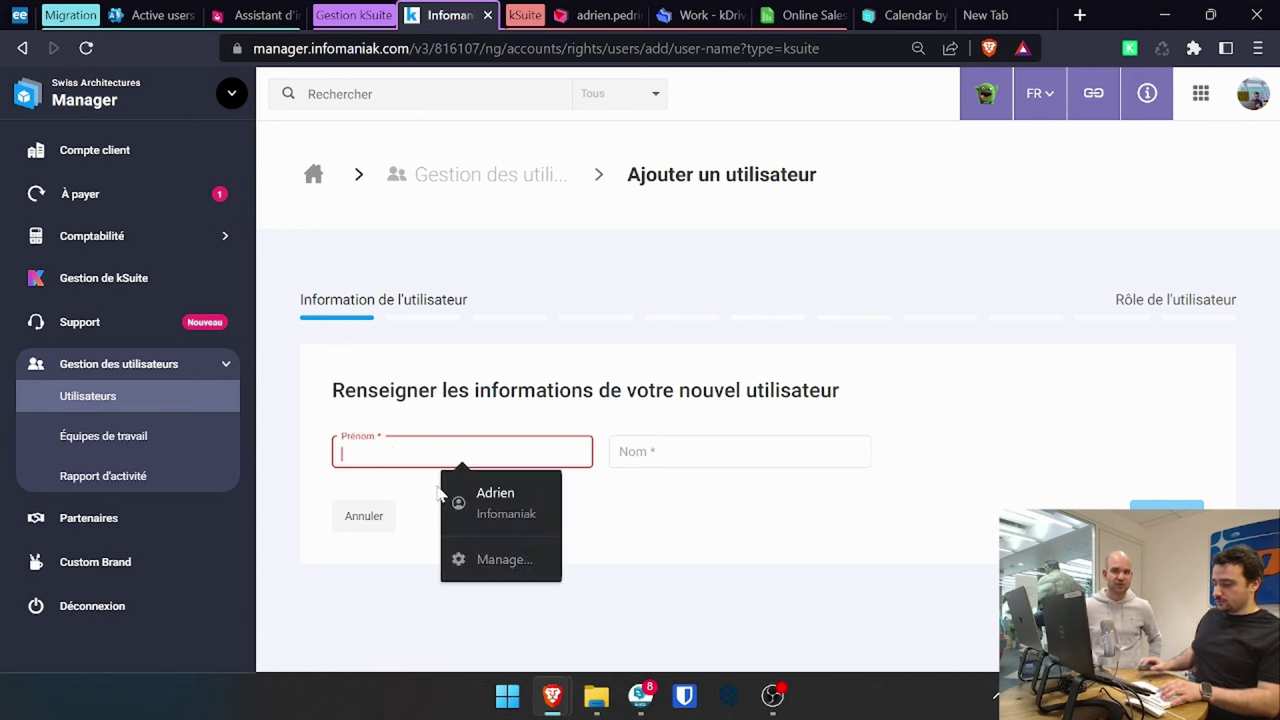
type("test")
key("Tab")
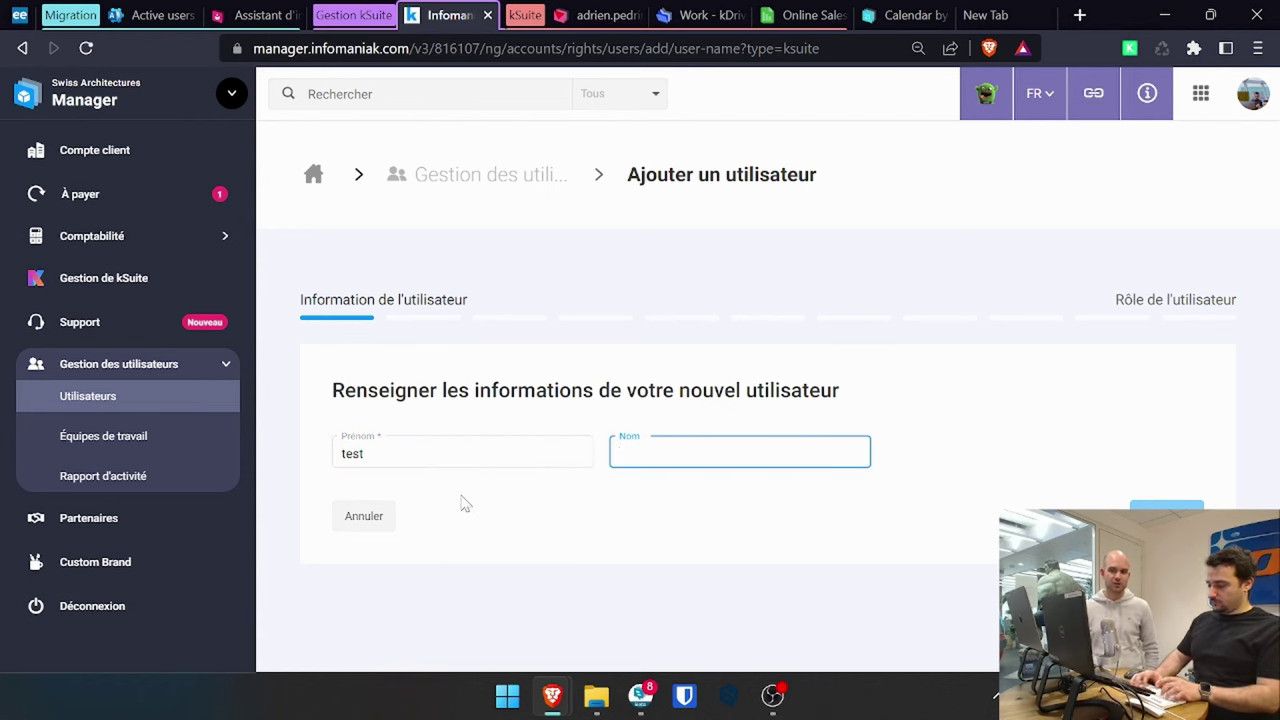
type("webinaire")
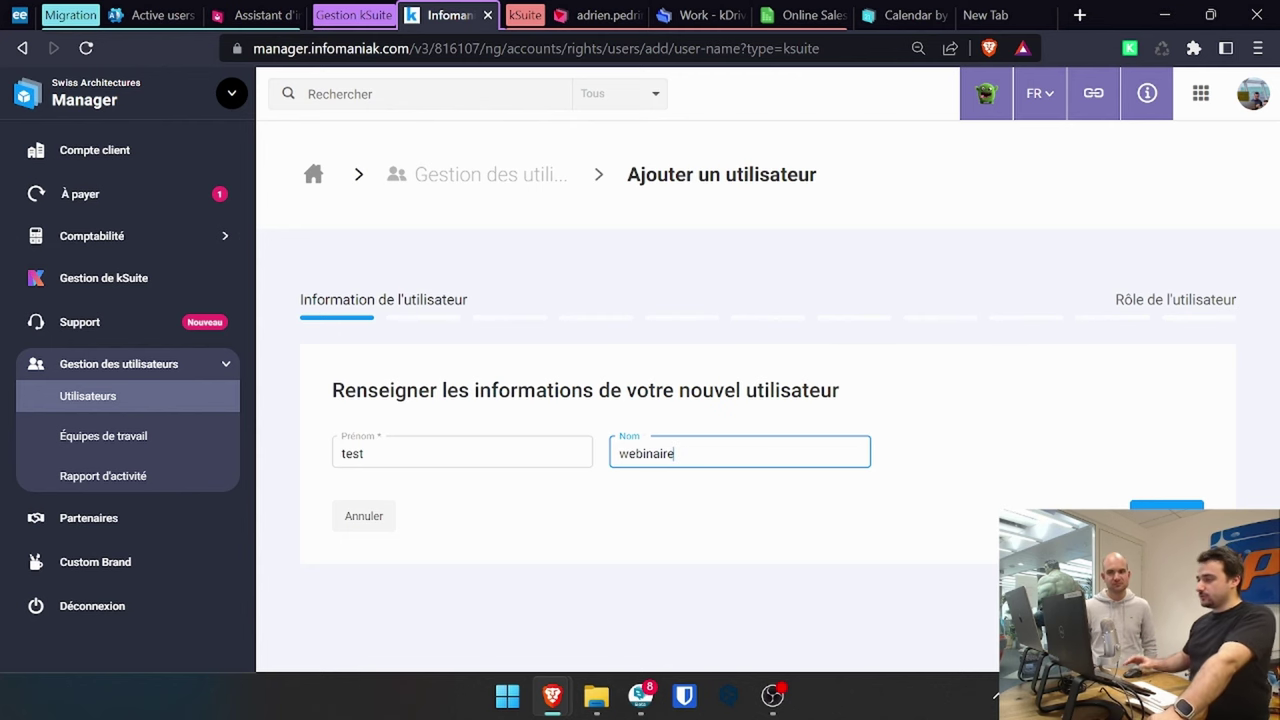
- Assign the new user the Collaborateur role and continue to the Équipe de travail step
left_click(1166, 515)
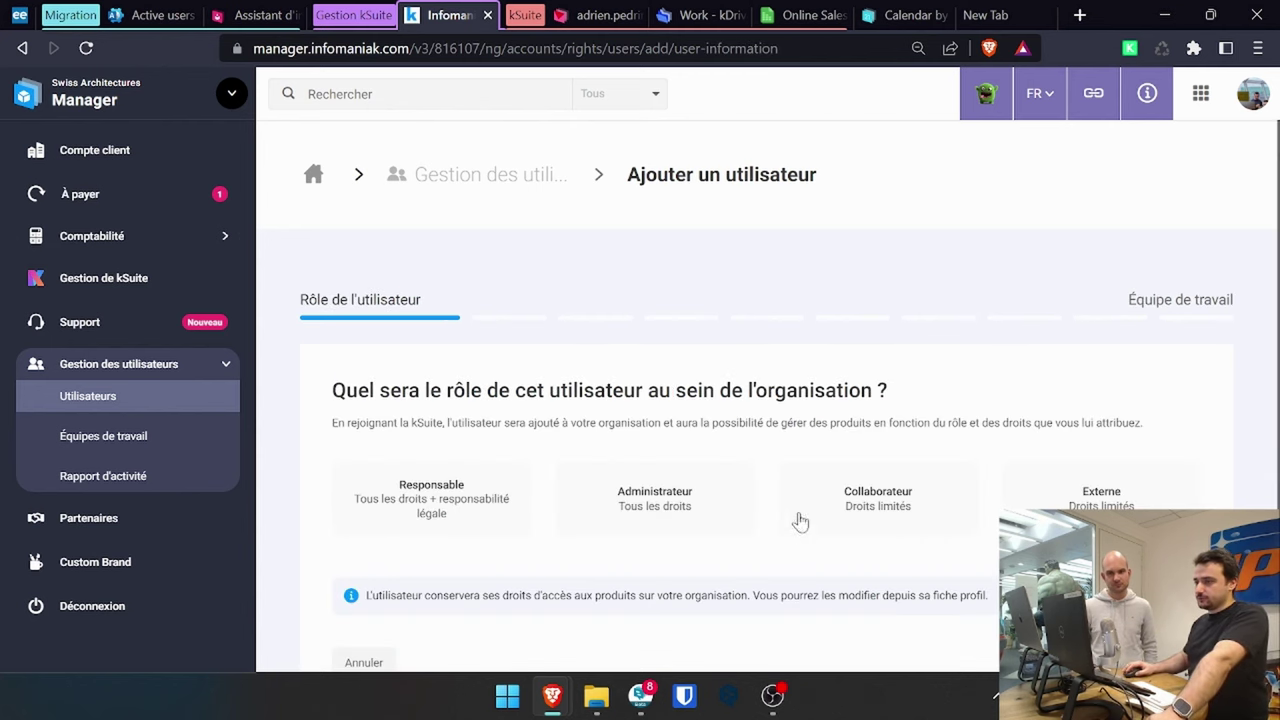
scroll(795, 440, "down", 1)
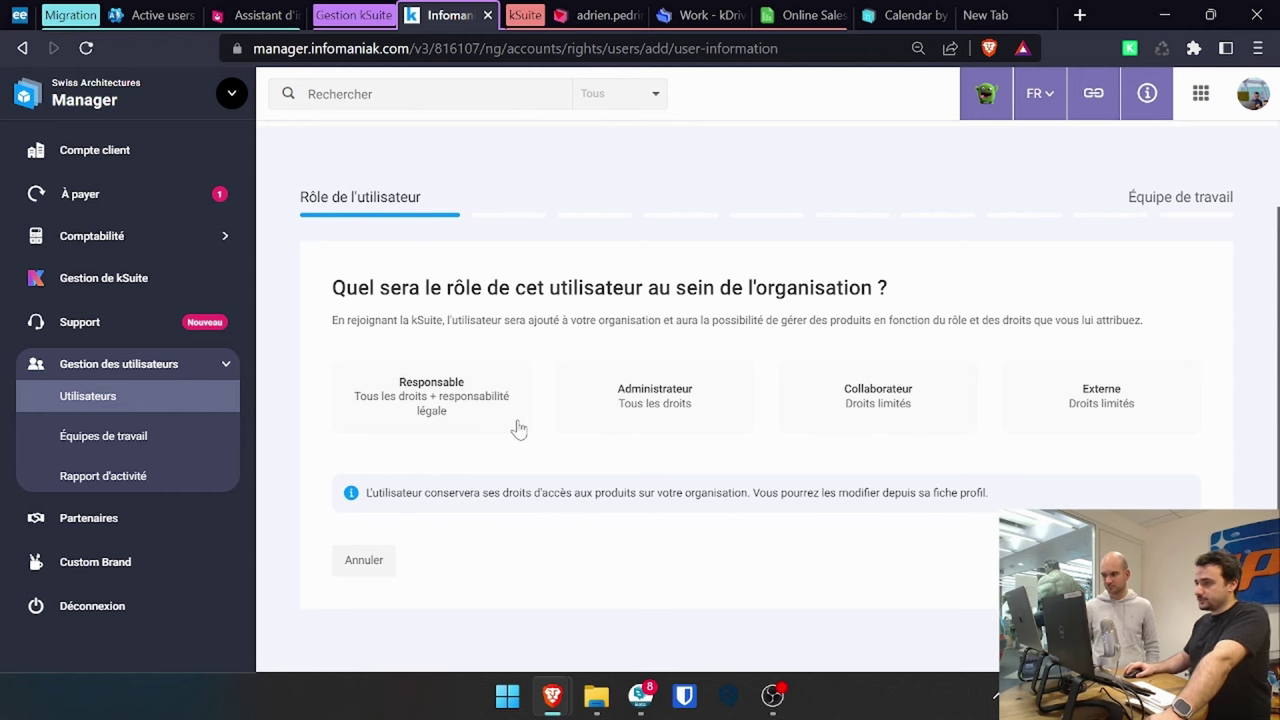
left_click(829, 400)
scroll(700, 460, "down", 1)
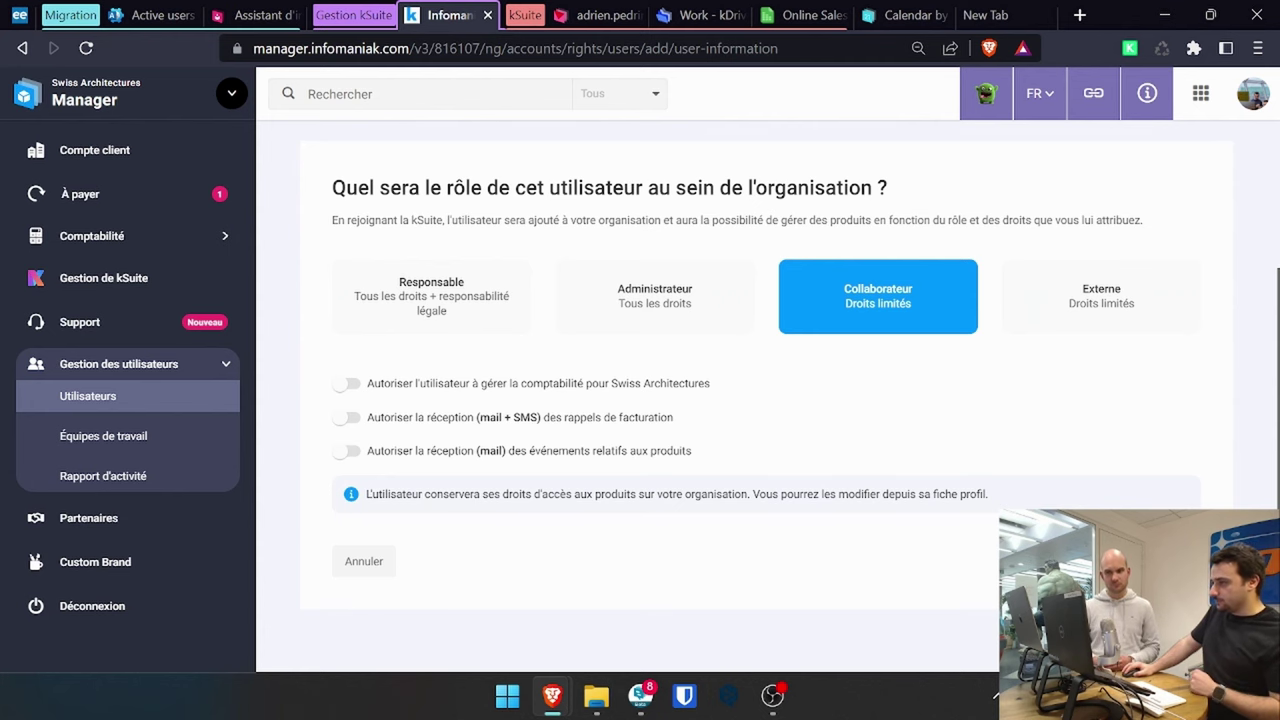
left_click(1030, 561)
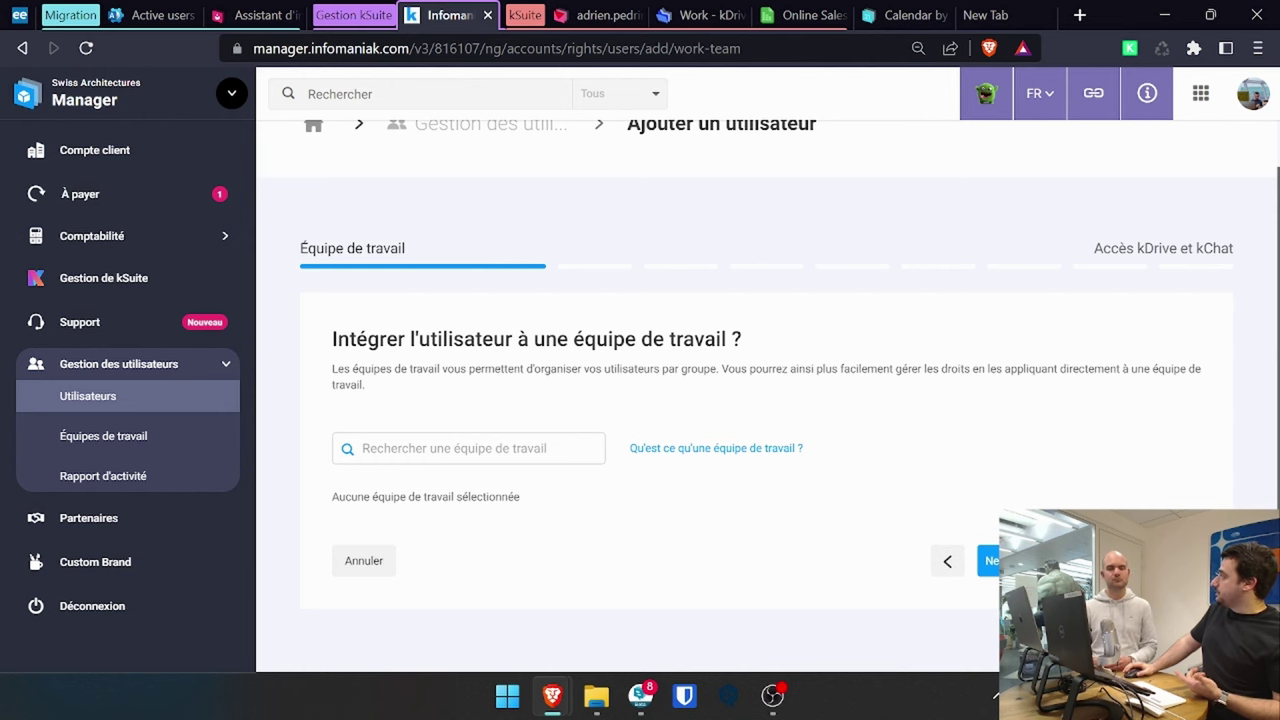
- Add the new user to the Direction team and continue to the kDrive and kChat access step
left_click(468, 448)
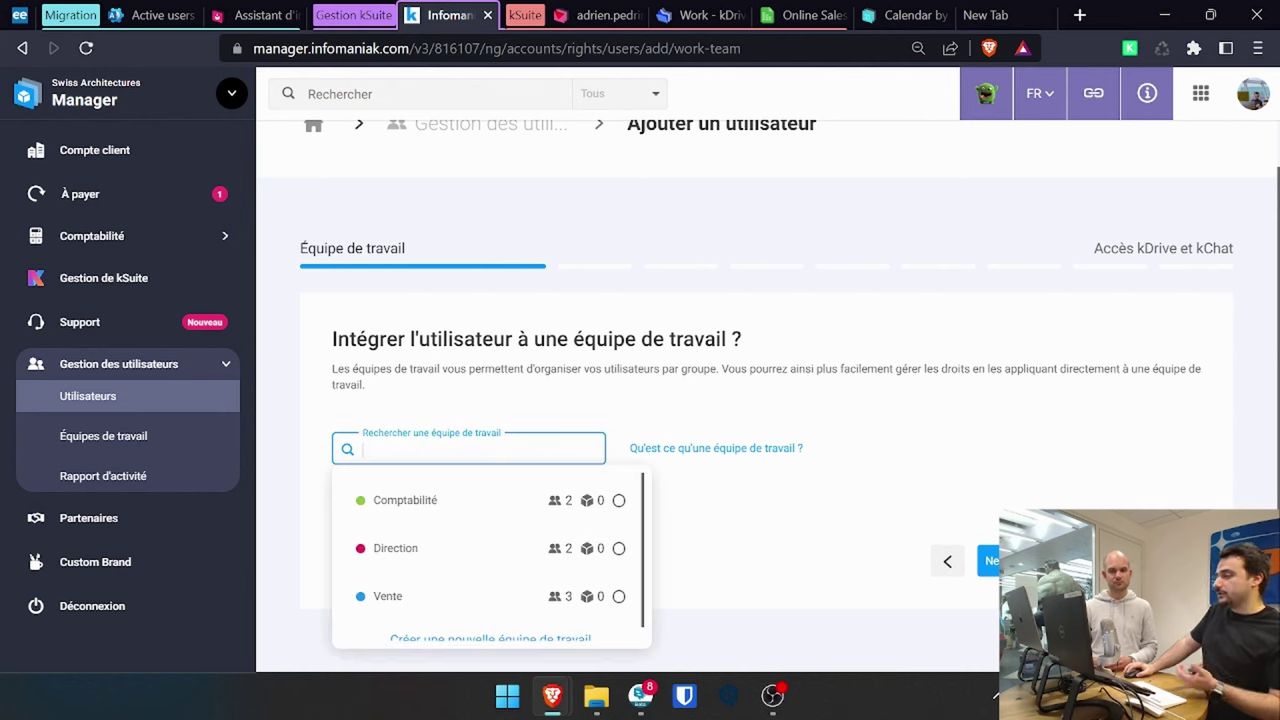
left_click(518, 544)
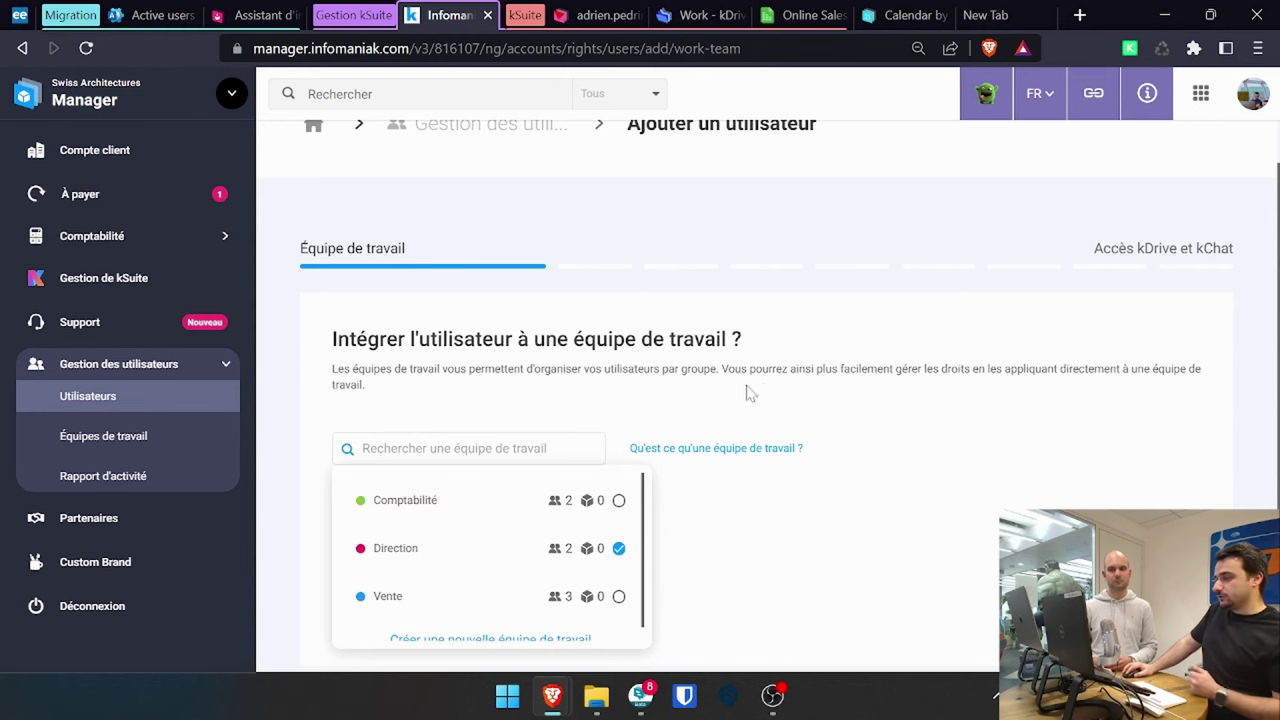
left_click(806, 388)
scroll(913, 473, "down", 1)
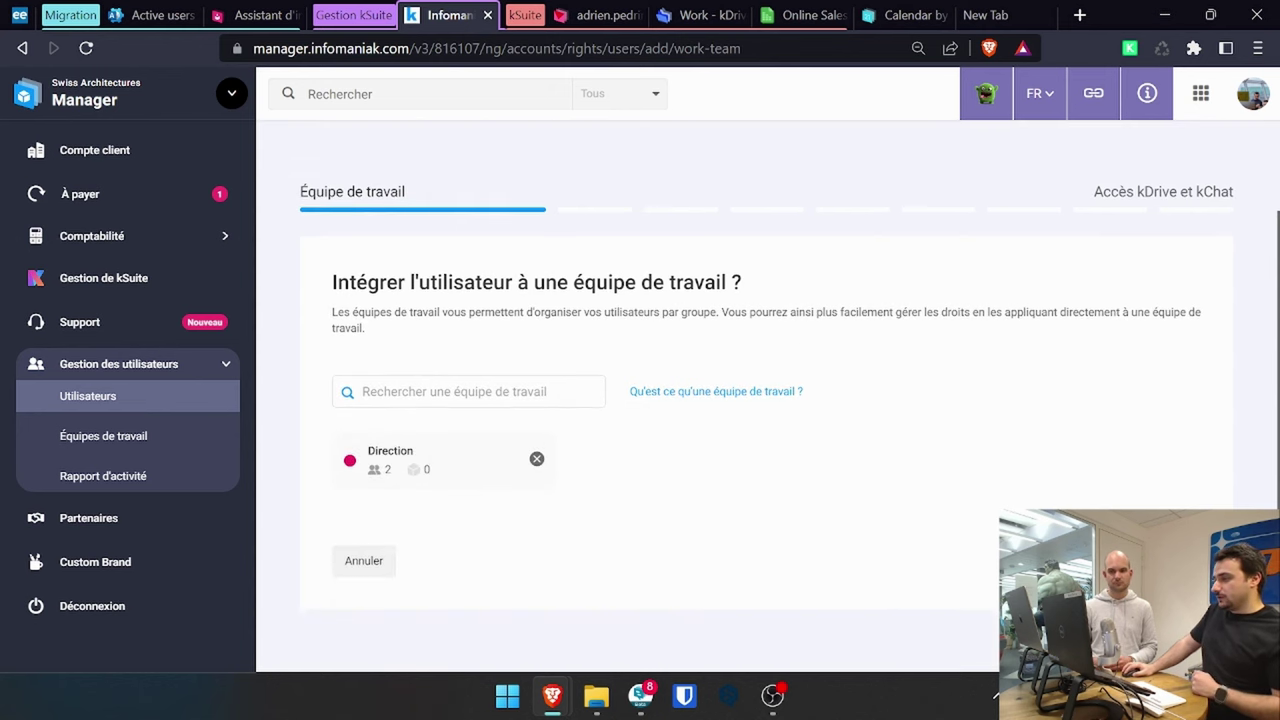
left_click(1175, 560)
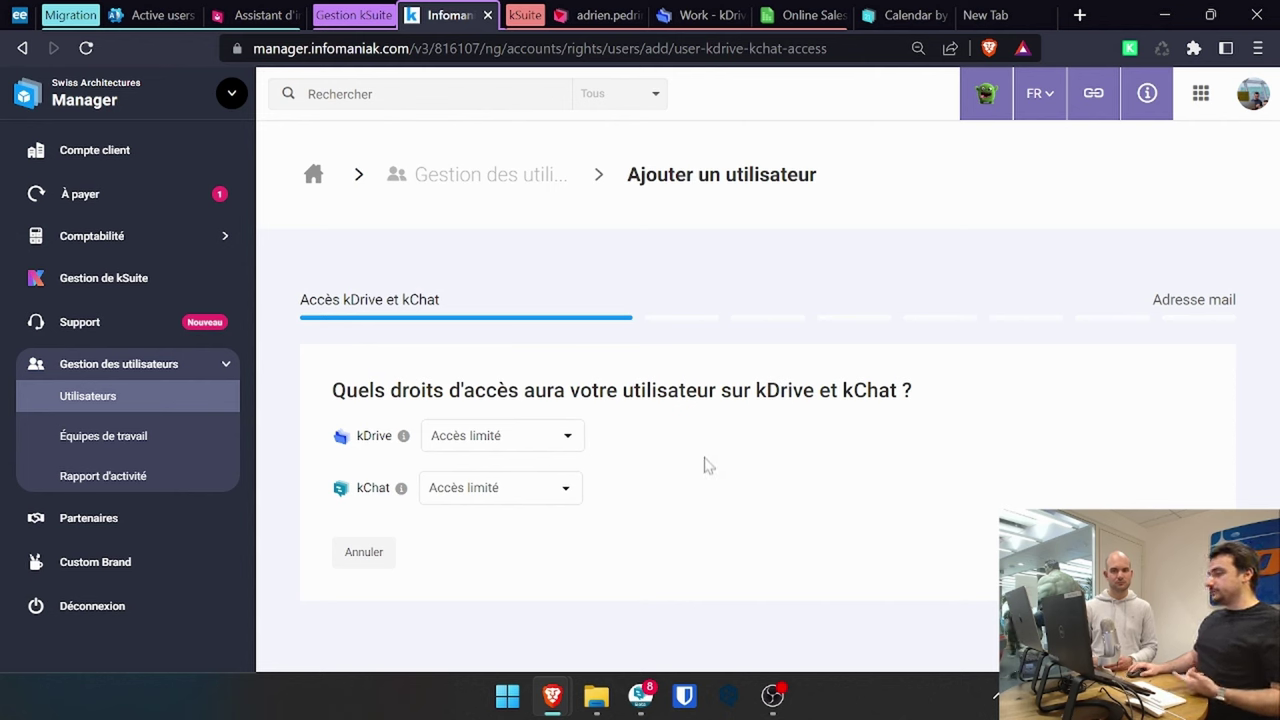
- Leave kDrive and kChat at Accès limité and continue to the Adresse mail step
left_click(560, 490)
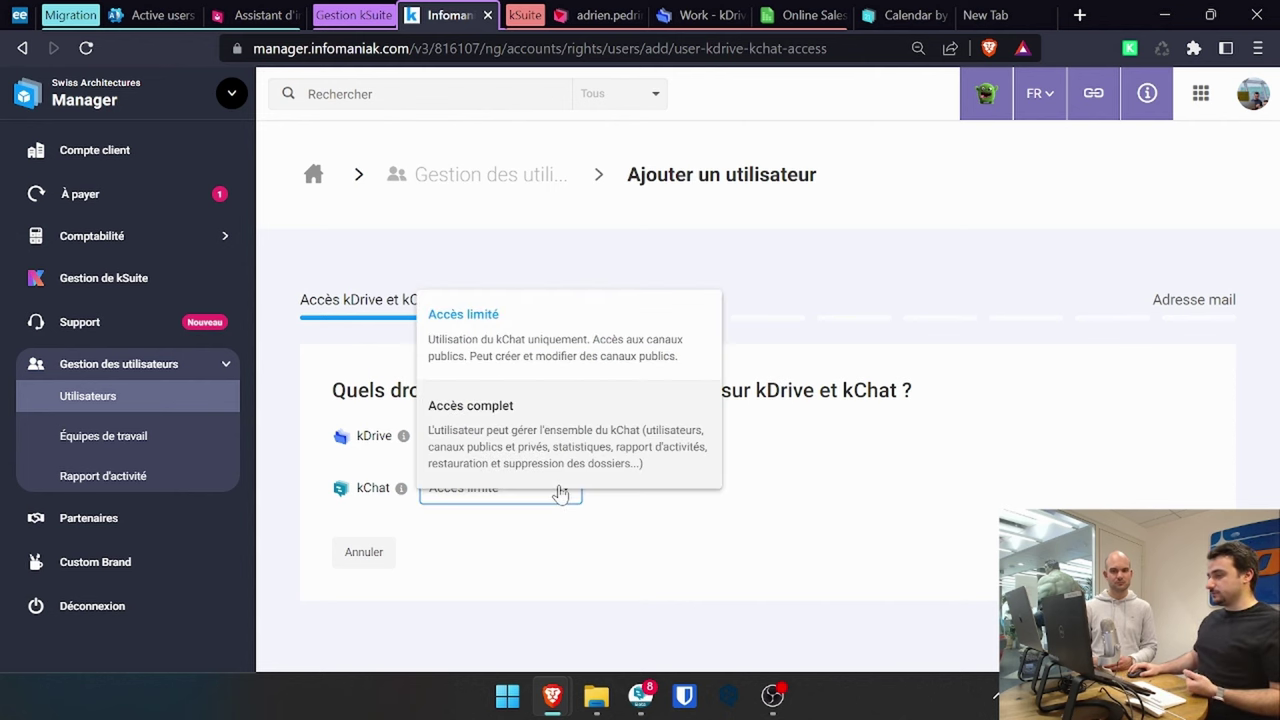
left_click(716, 524)
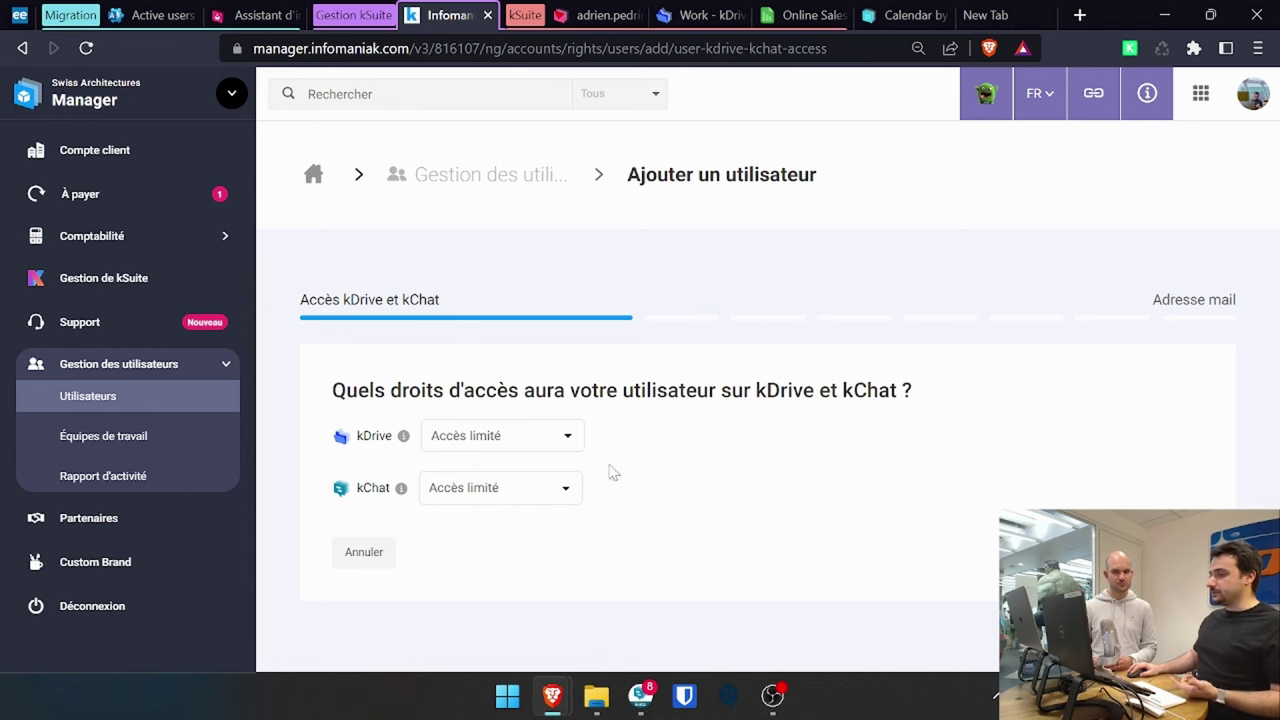
left_click(1170, 552)
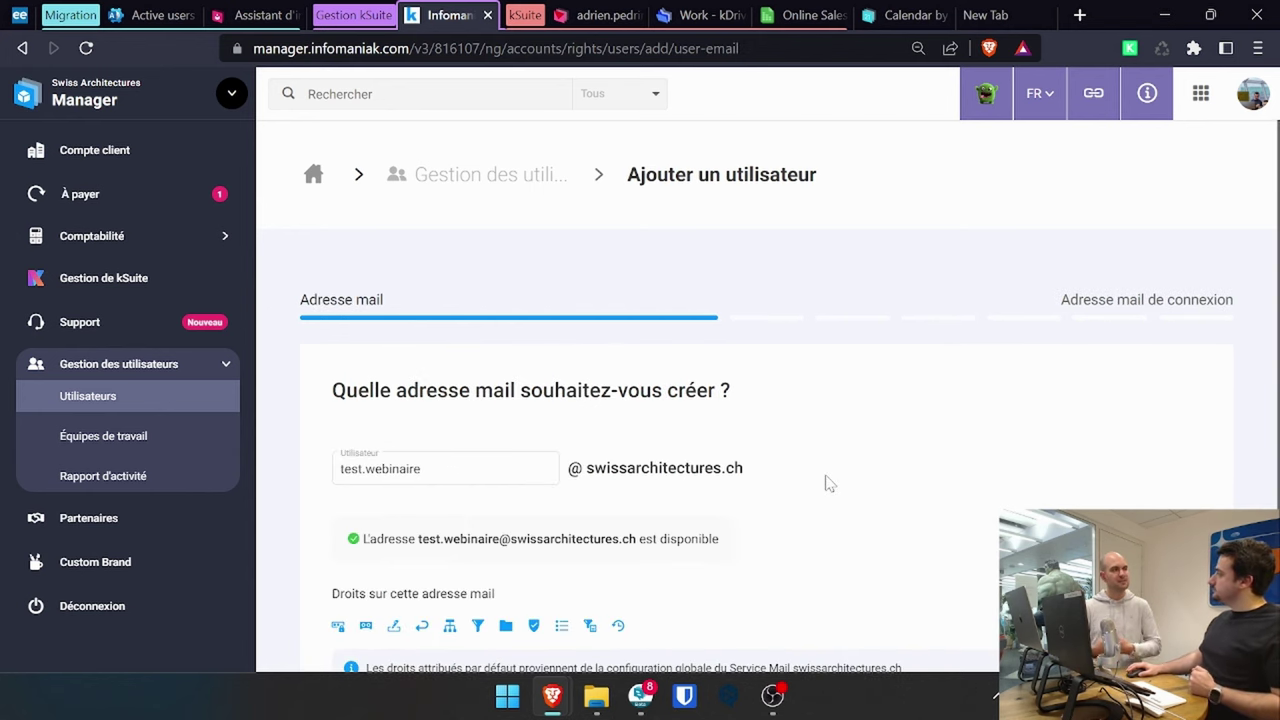
scroll(826, 483, "down", 1)
scroll(826, 483, "down", 1)
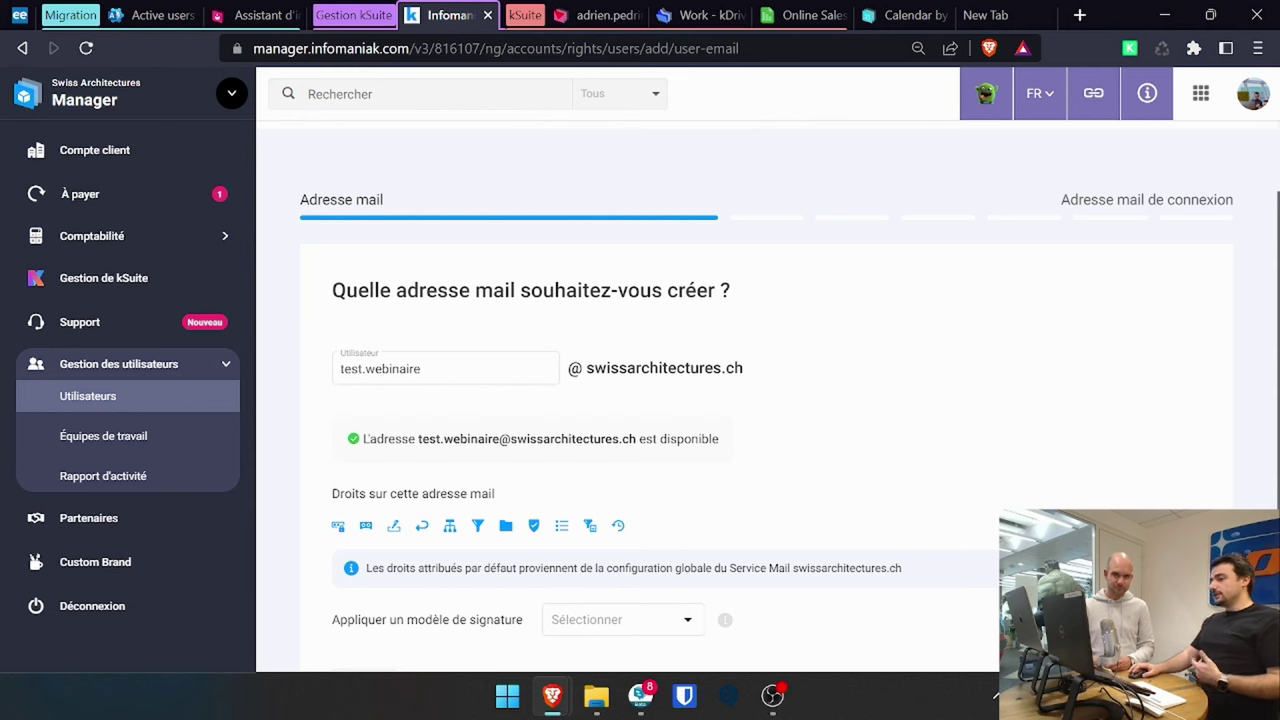
left_click_drag(586, 368, 743, 368)
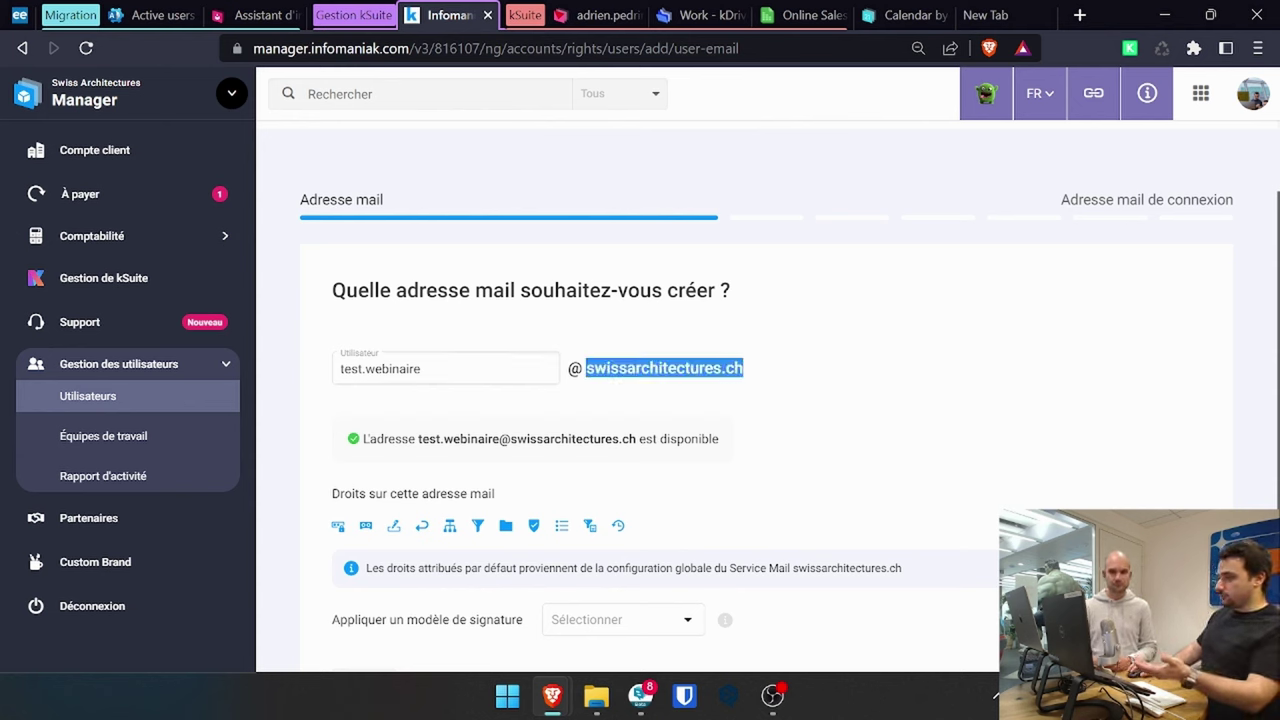
left_click(428, 378)
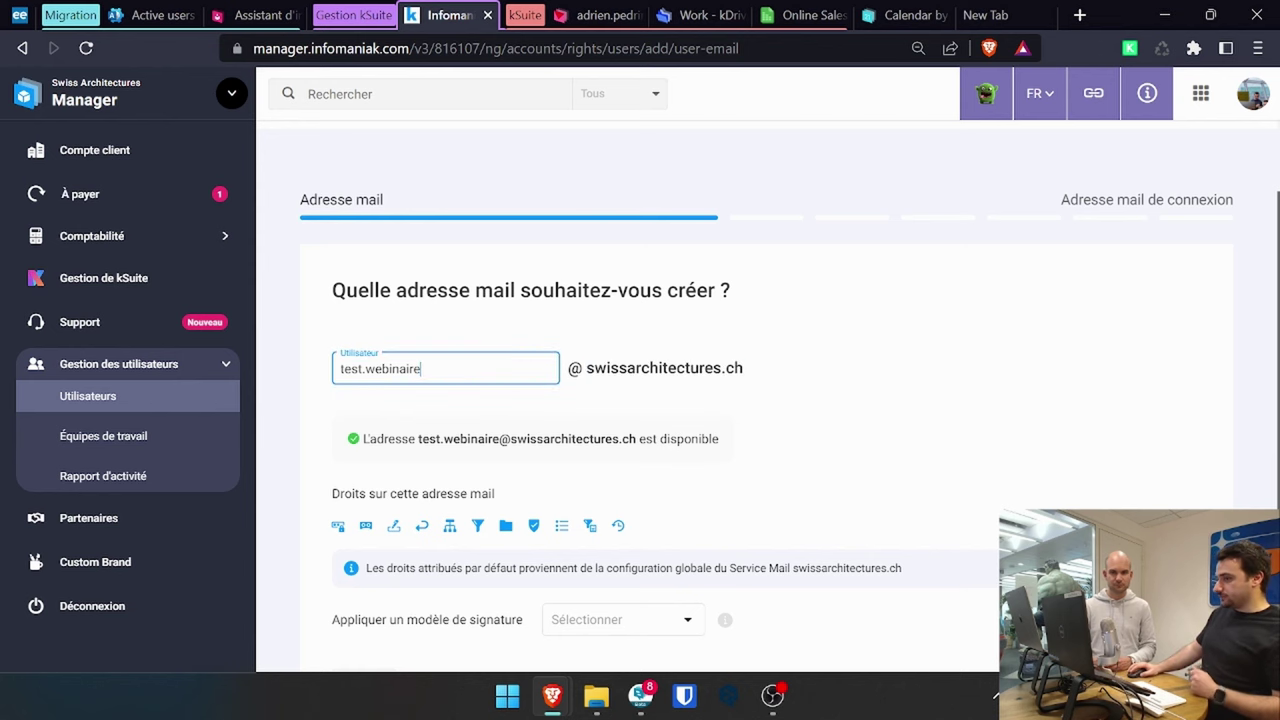
scroll(766, 400, "down", 1)
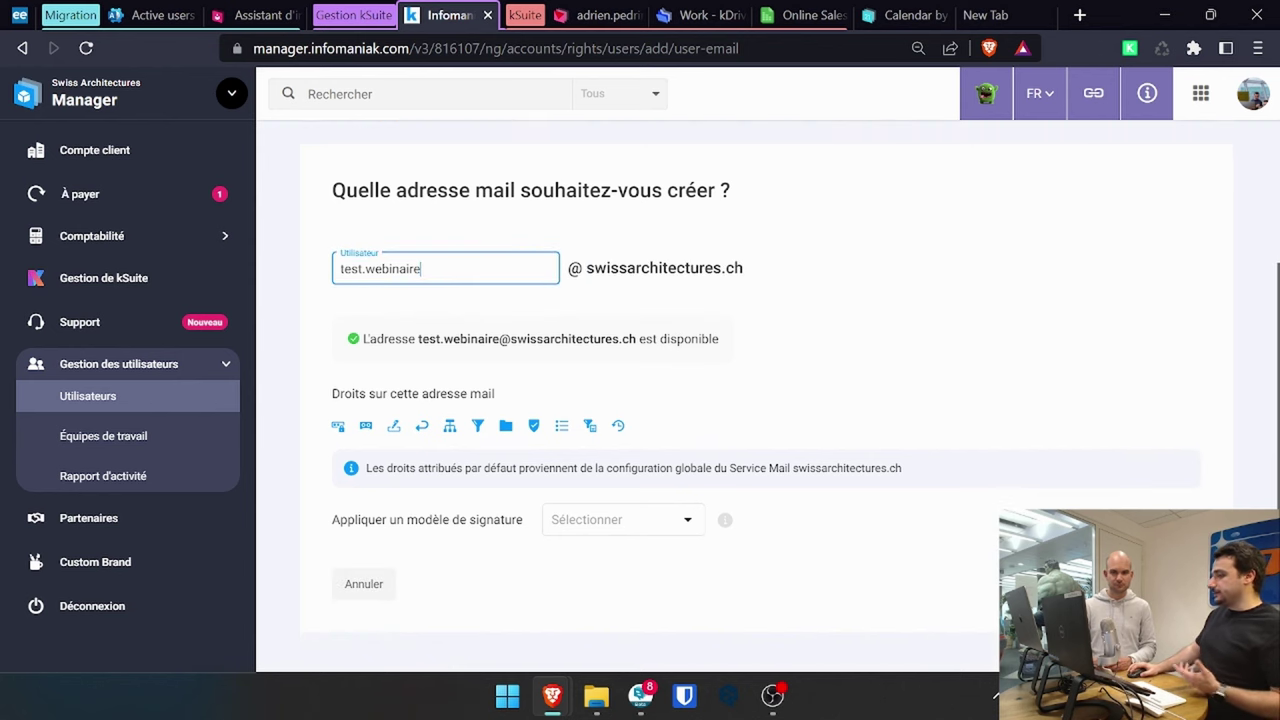
- Withdraw all eleven mailbox rights, from passwords to redirections, and create the invitation
left_click(338, 426)
left_click(366, 426)
left_click(394, 426)
left_click(422, 426)
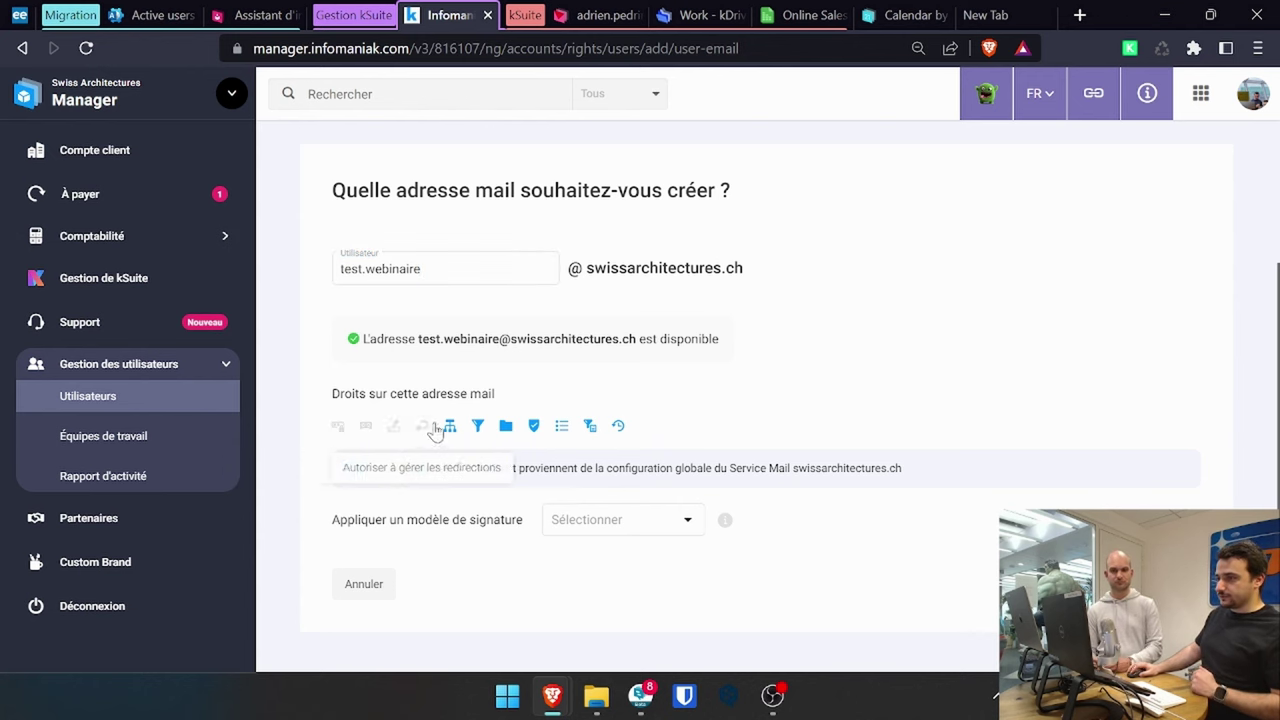
left_click(450, 426)
left_click(478, 426)
left_click(506, 426)
left_click(534, 426)
left_click(562, 426)
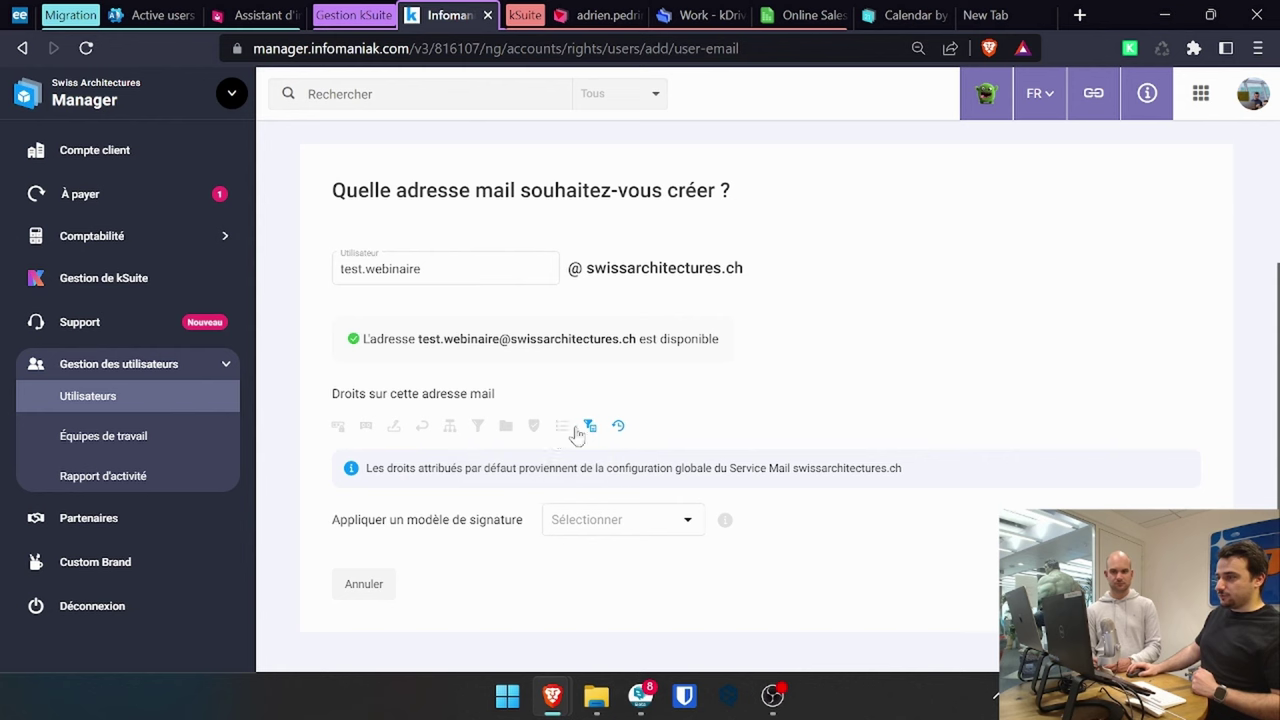
left_click(590, 426)
left_click(618, 426)
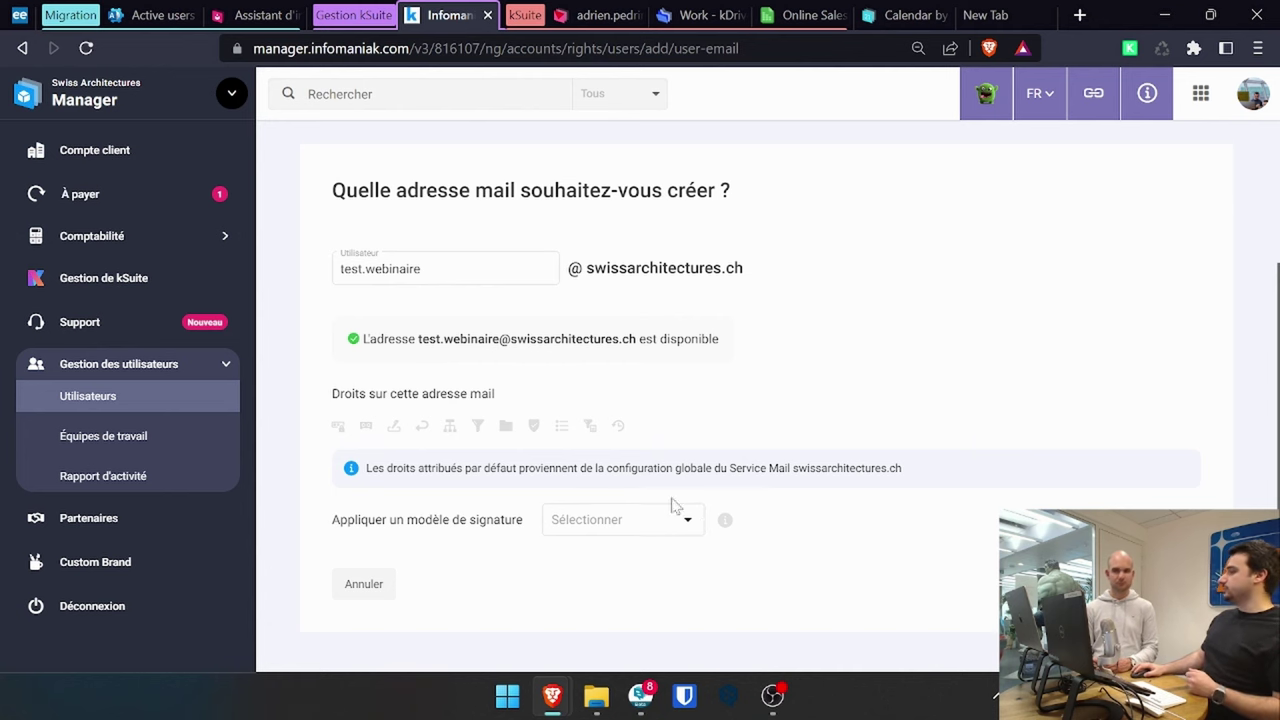
left_click(1185, 584)
scroll(907, 527, "down", 1)
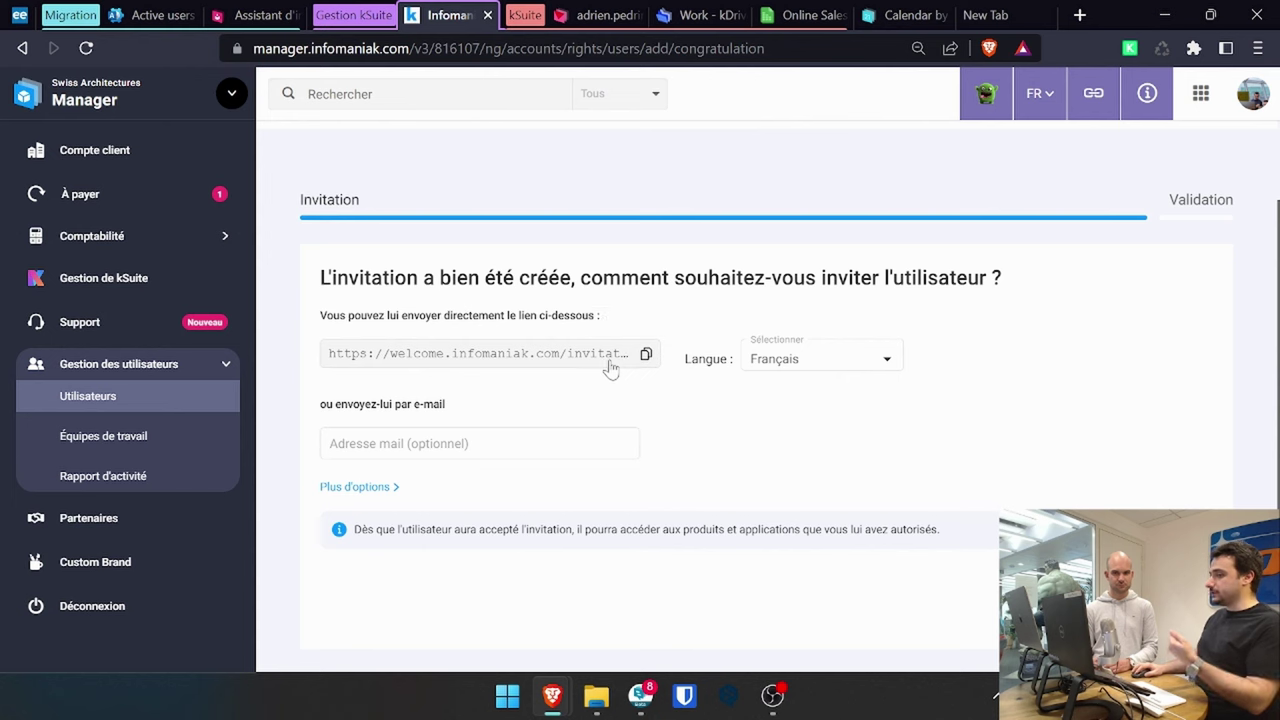
- Keep the invitation in Français, reveal the SMS option, and continue without a contact address
left_click(882, 375)
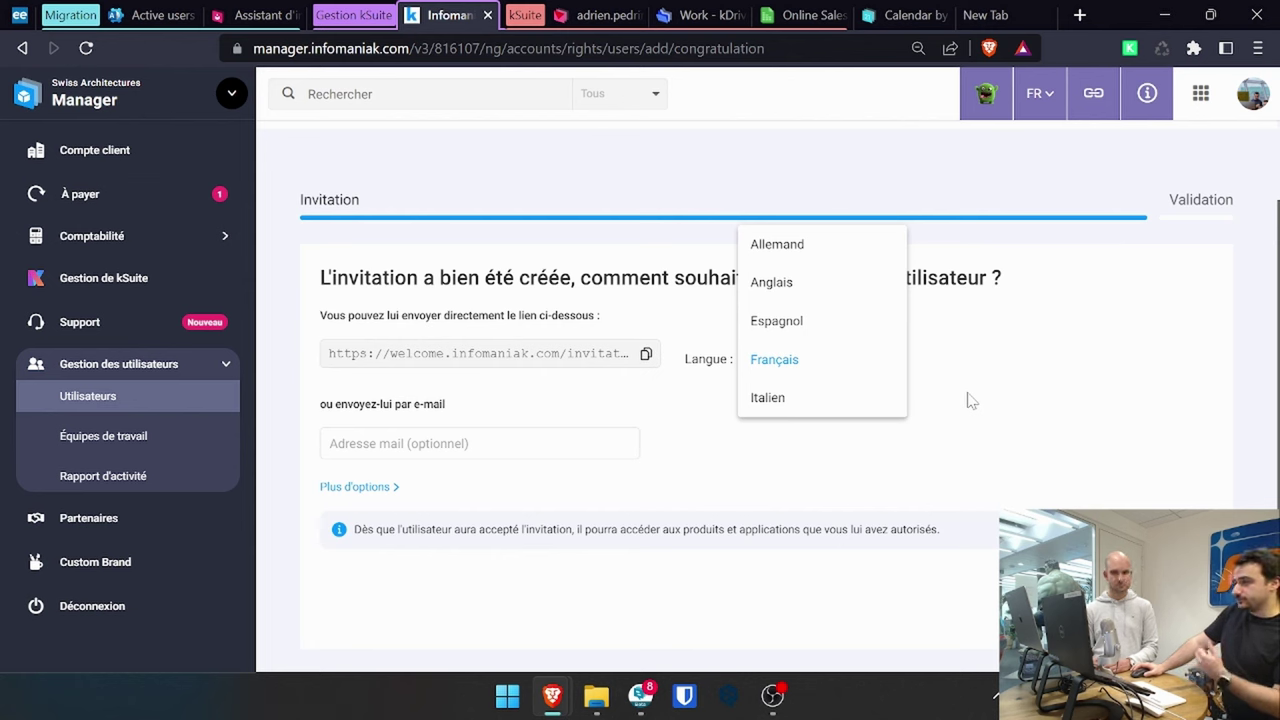
left_click(962, 478)
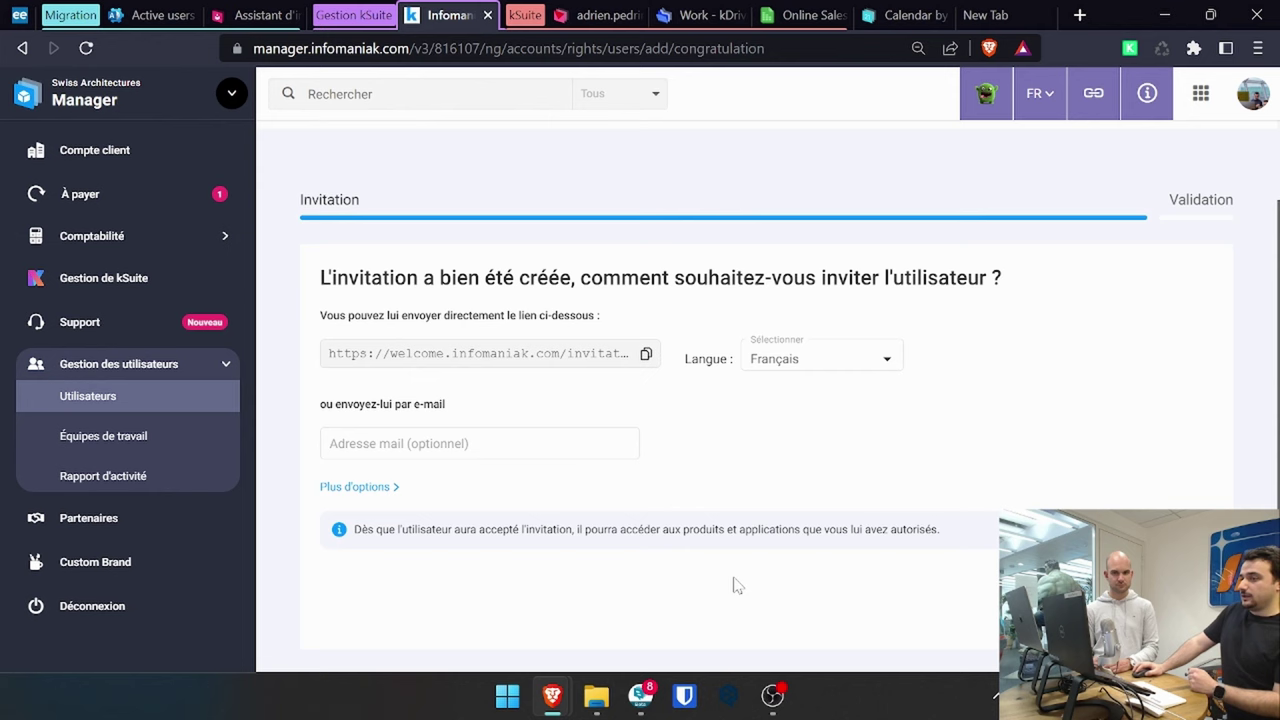
left_click(395, 487)
scroll(481, 479, "down", 1)
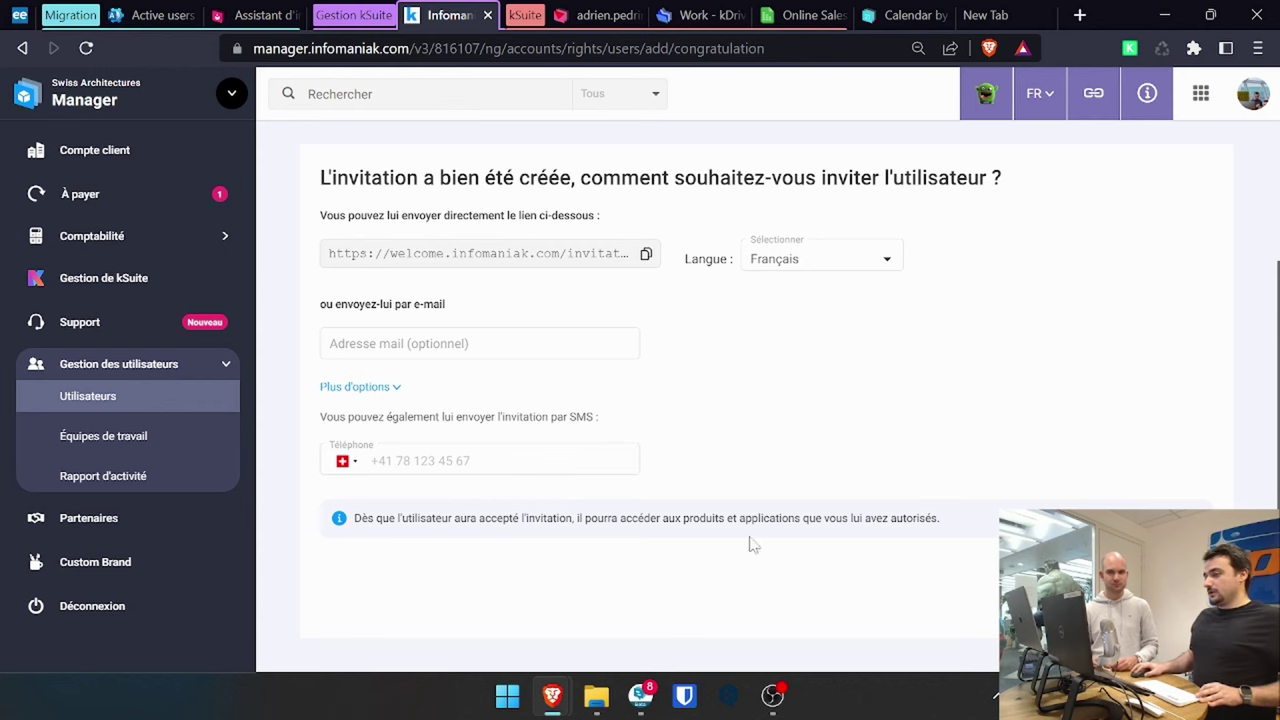
left_click(1150, 600)
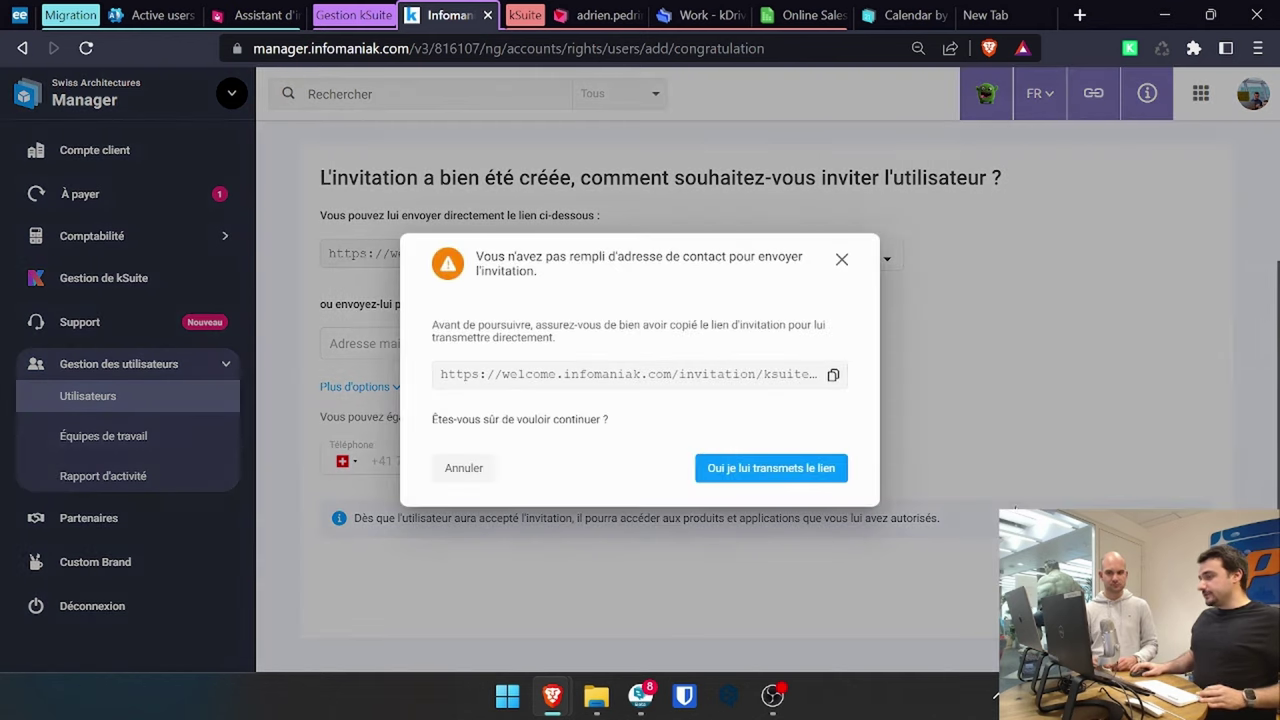
- Confirm passing on the link yourself so test webinaire shows as a pending invitation, then return to kDrive Work
left_click(757, 477)
scroll(762, 482, "down", 2)
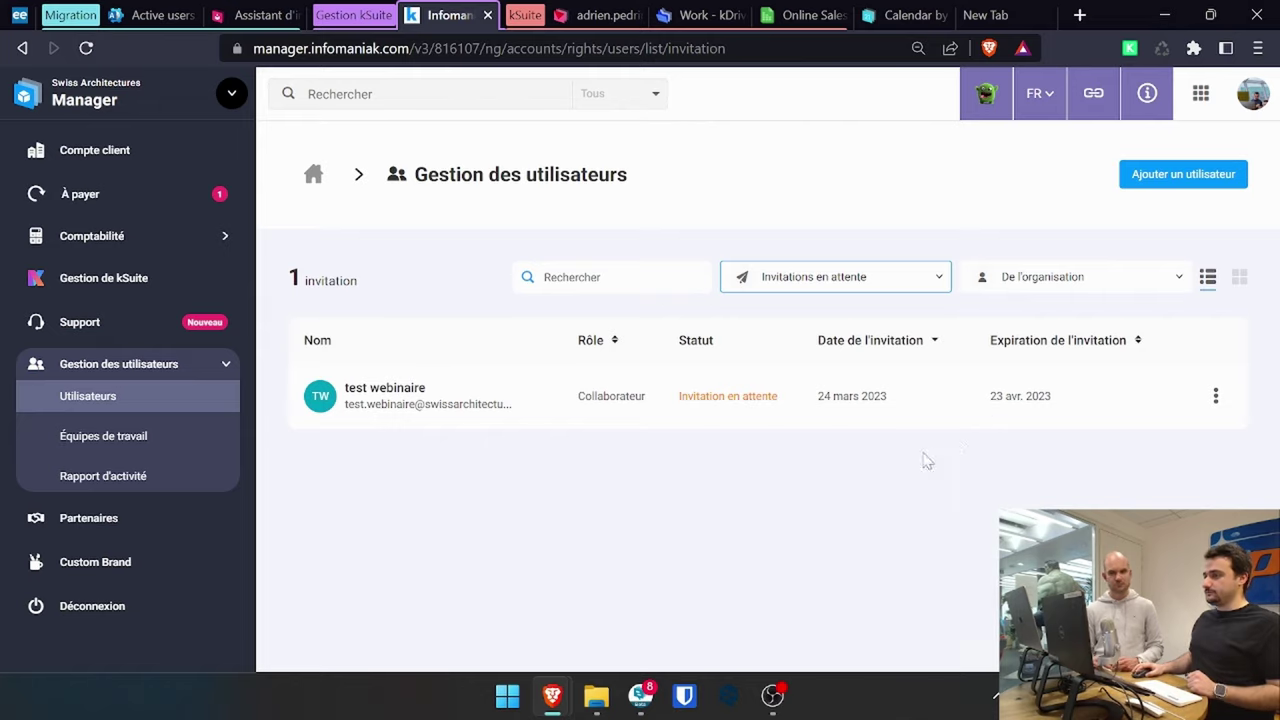
key("alt+Left")
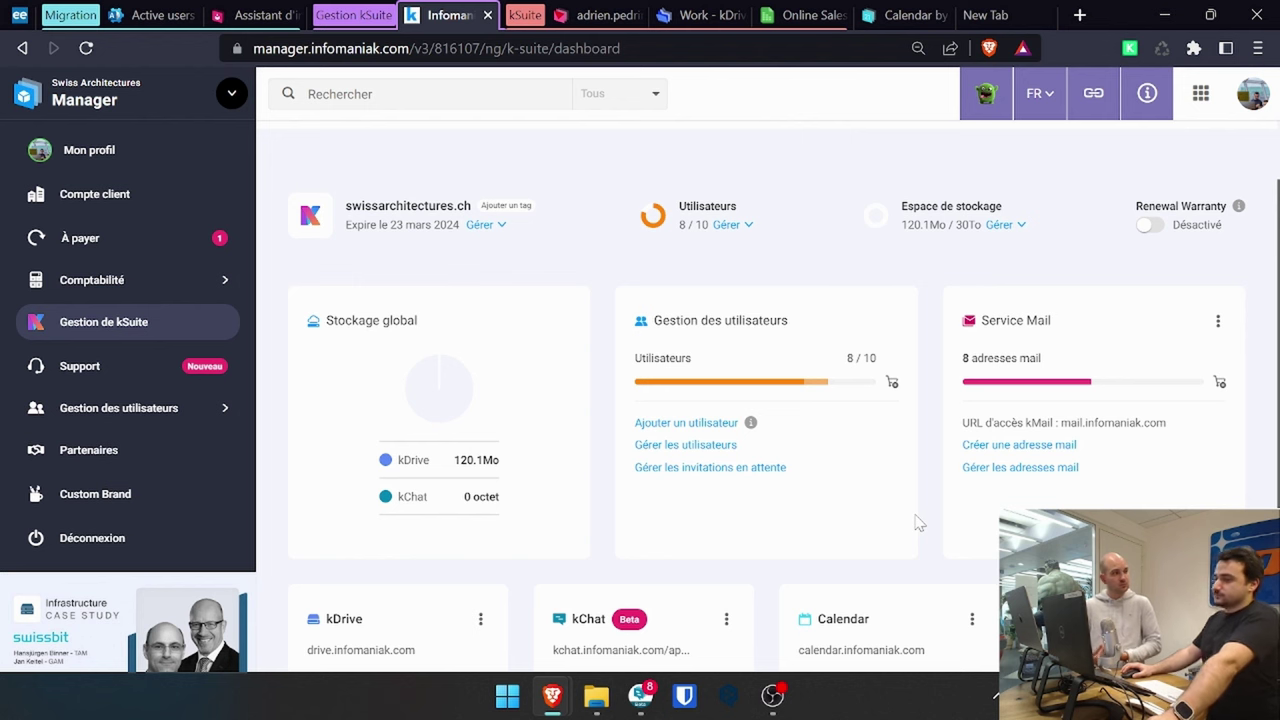
left_click(670, 12)
- Close the sharing settings, collapse Catégories, open Importer des données externes, then go to Mail
left_click(1100, 447)
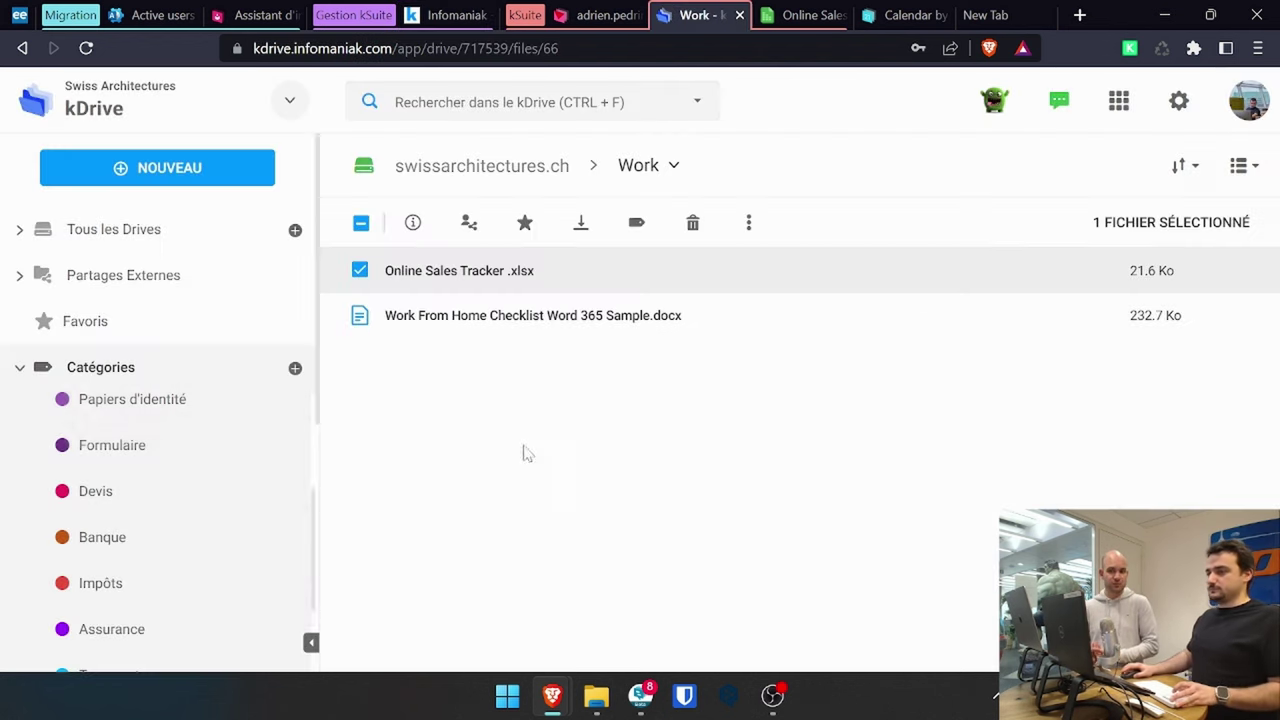
scroll(247, 421, "down", 2)
left_click(19, 367)
scroll(223, 477, "down", 3)
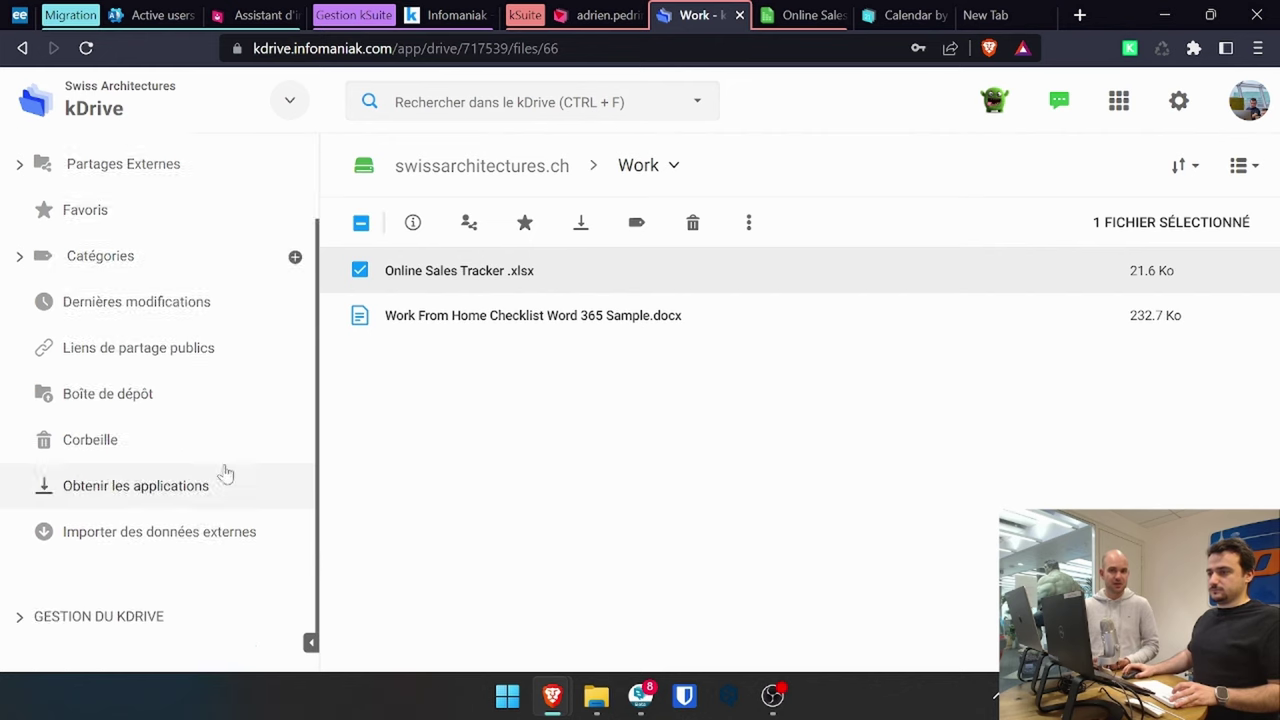
left_click(232, 497)
left_click(606, 12)
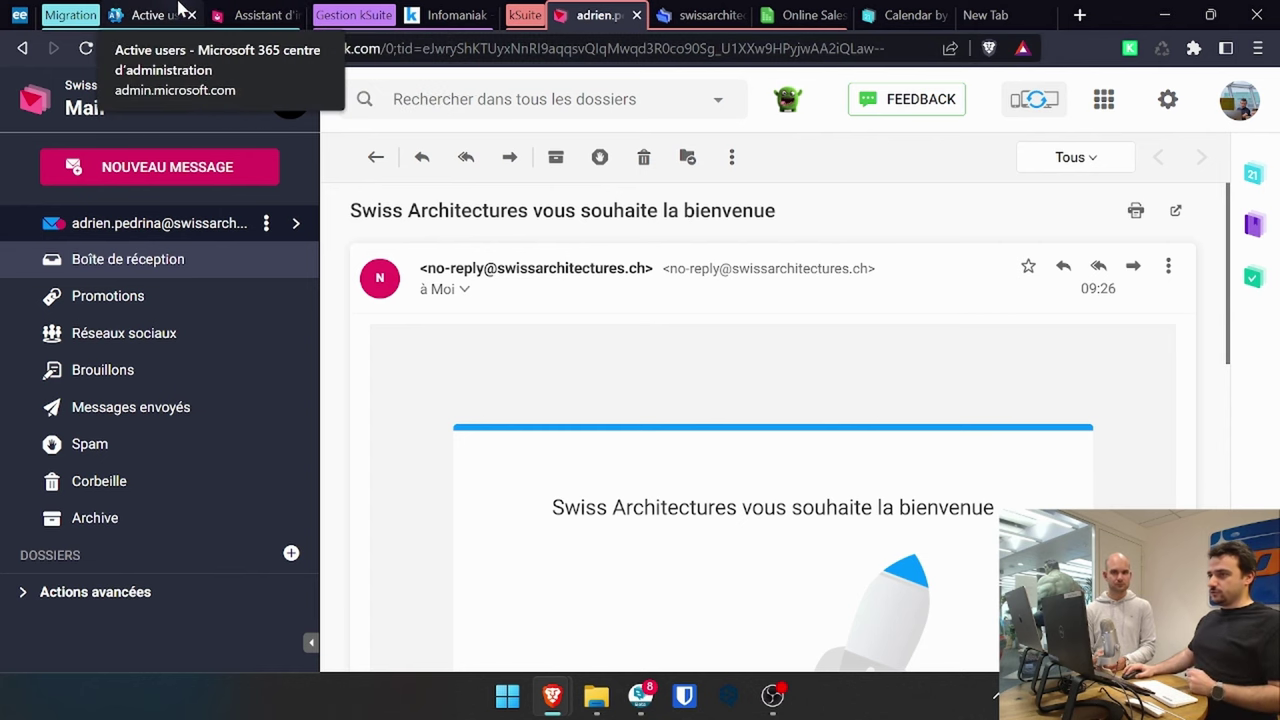
- Review the Microsoft 365 active users and their more-actions menu, then switch to Infomaniak Import
left_click(150, 15)
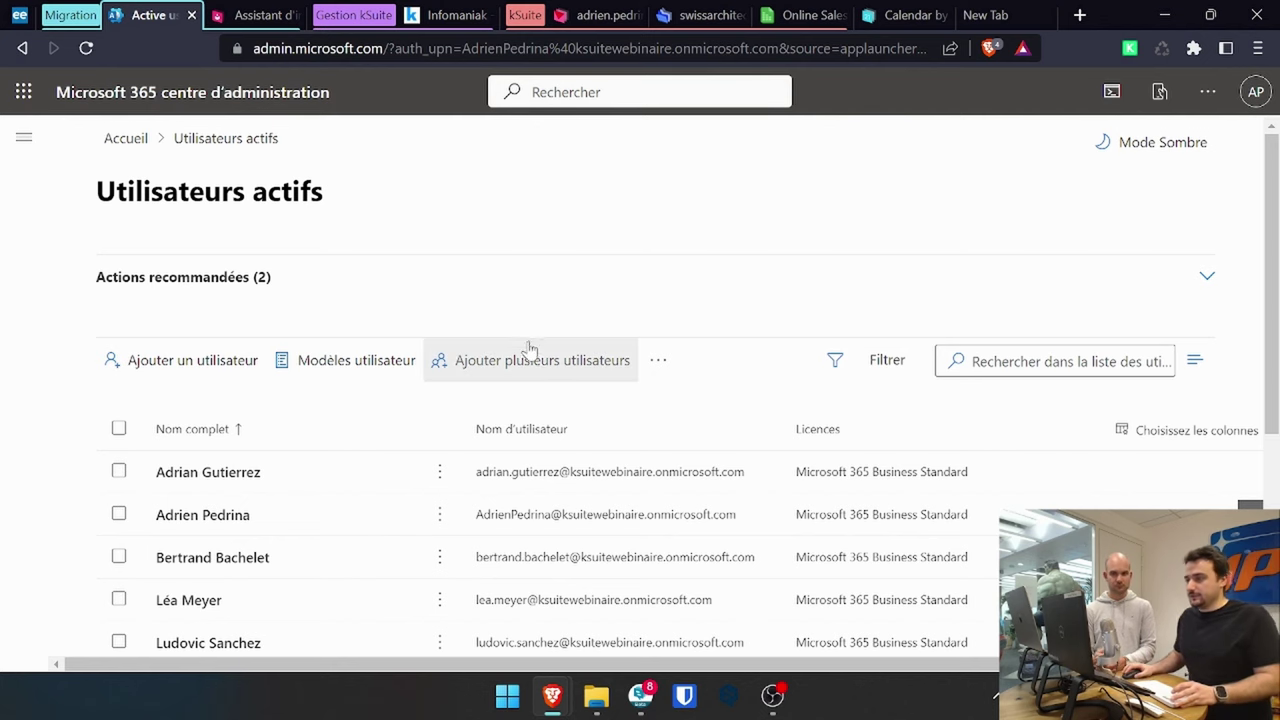
scroll(600, 305, "down", 1)
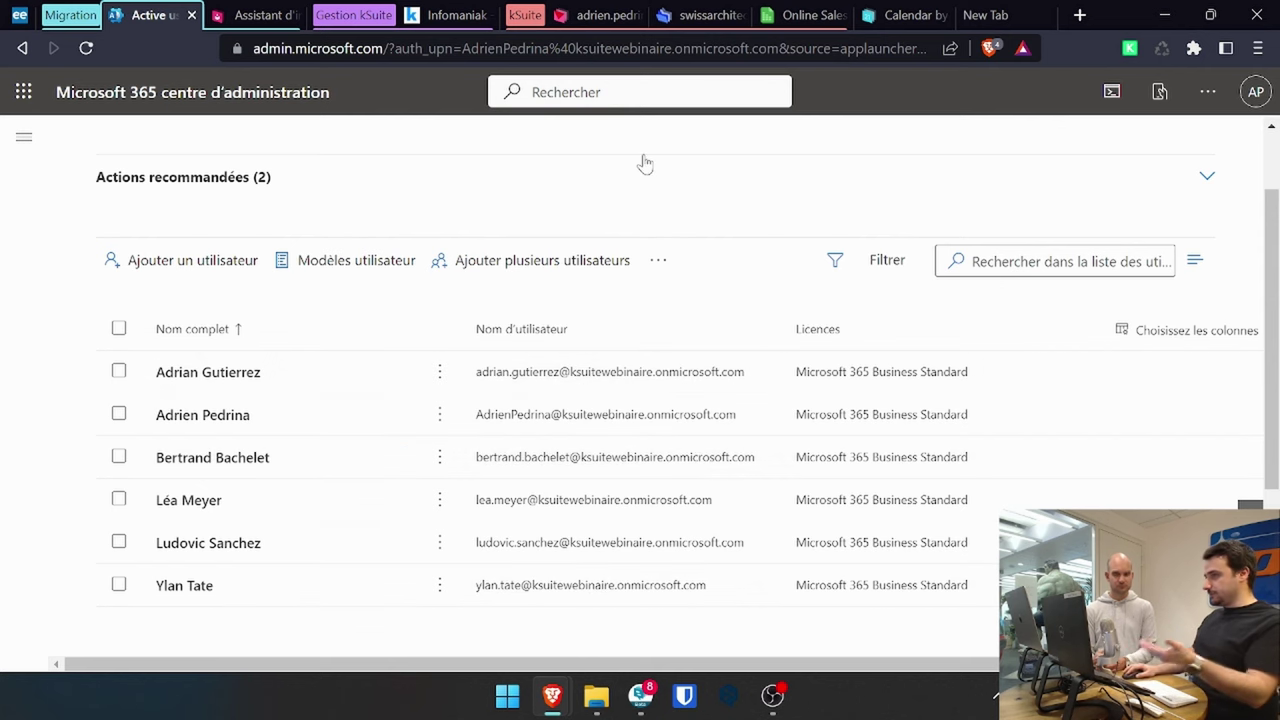
left_click(658, 260)
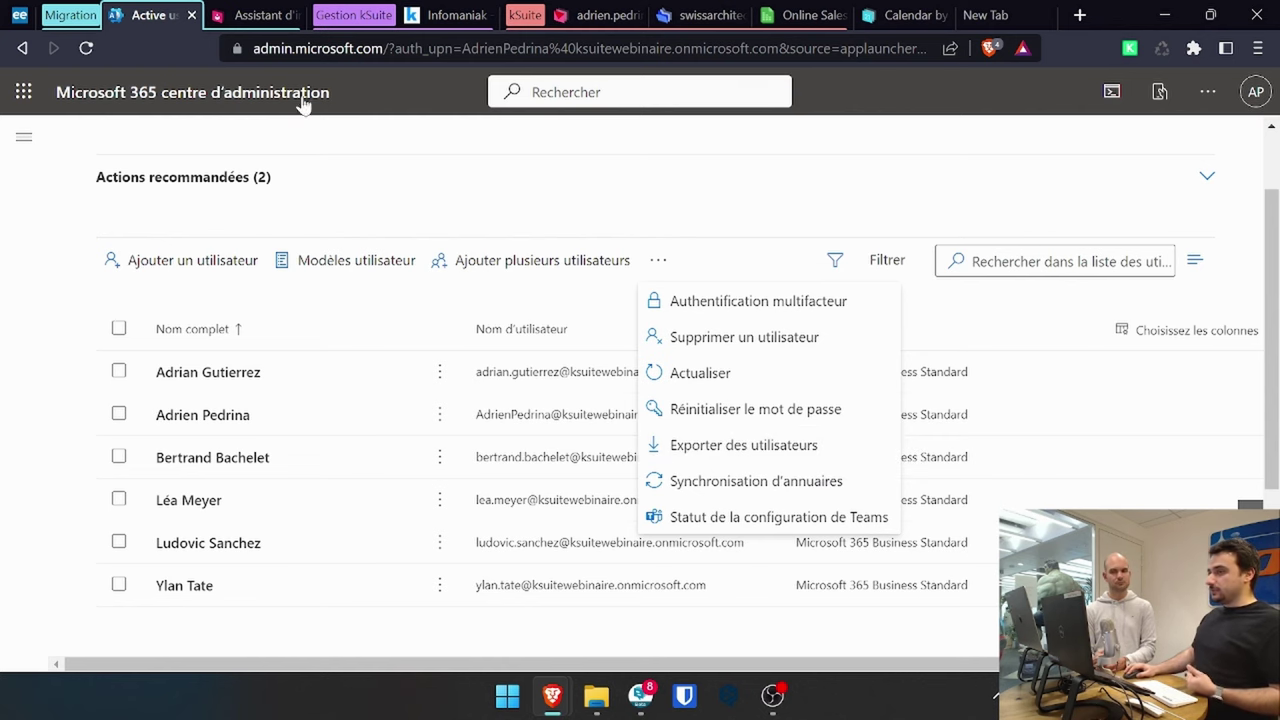
left_click(257, 15)
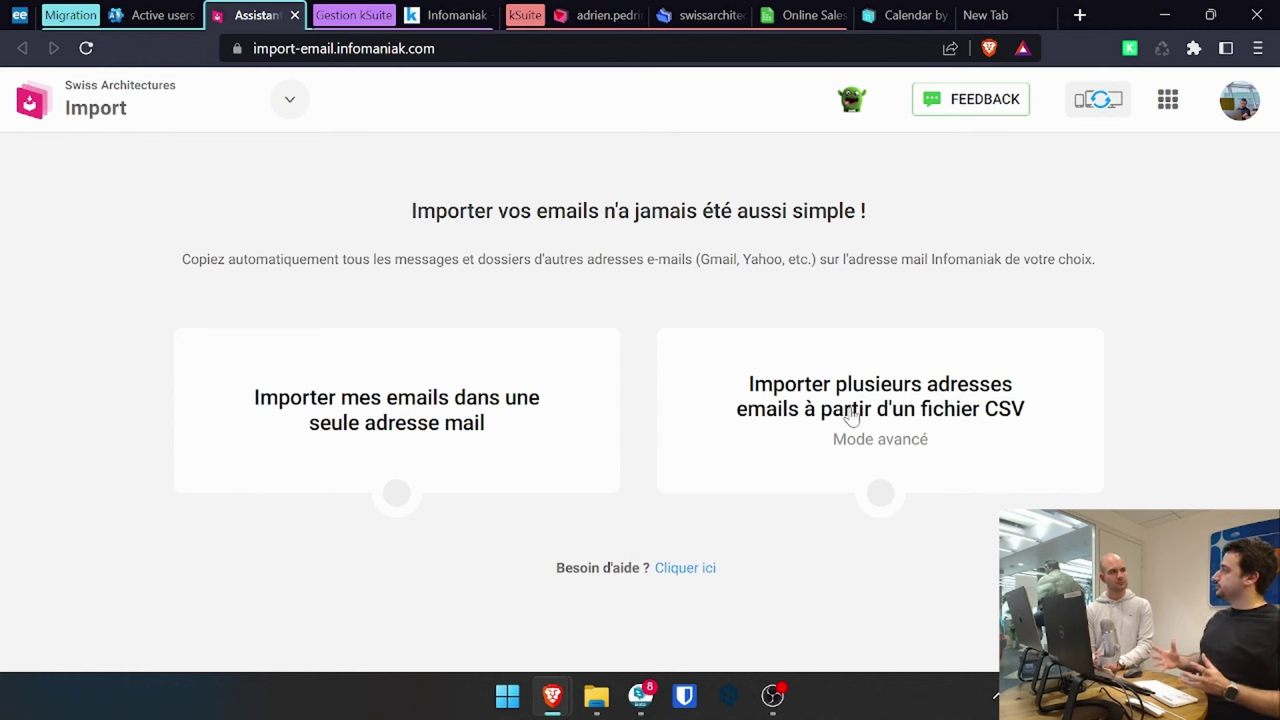
- Choose CSV-based multi-address import, and export Microsoft 365 users to a saved users_24_03_2023 CSV file
left_click(826, 463)
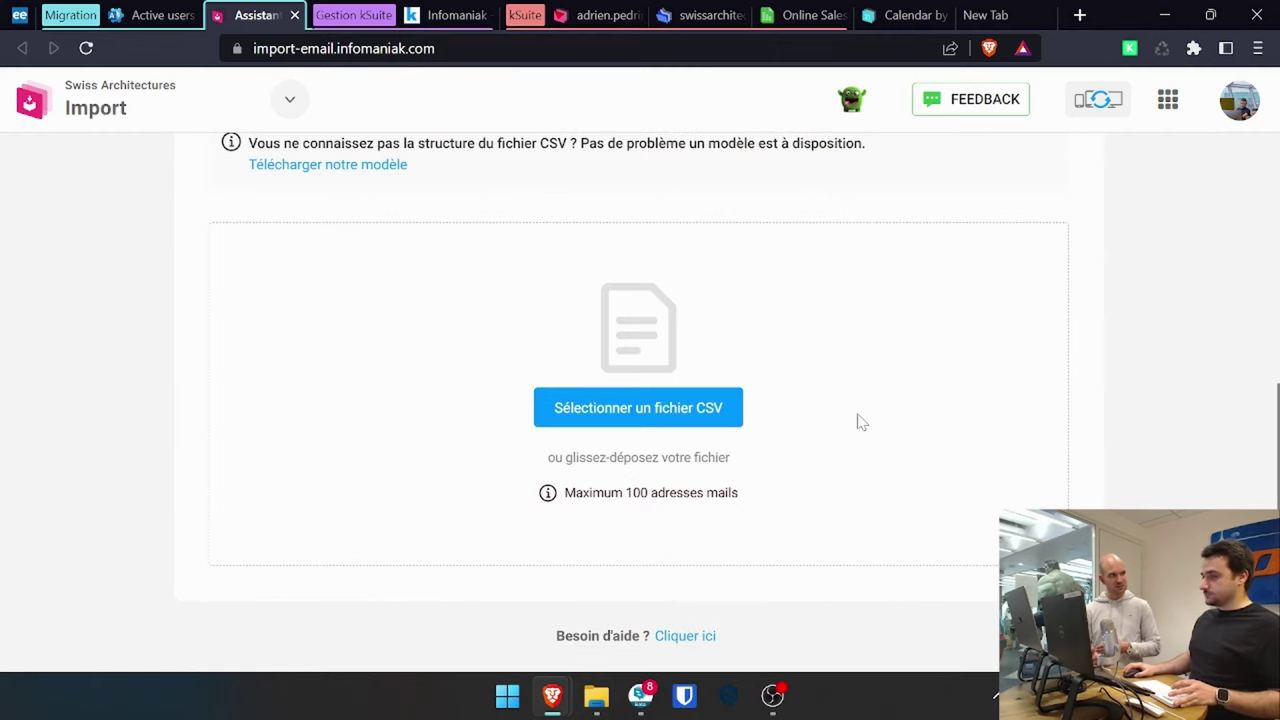
left_click(155, 15)
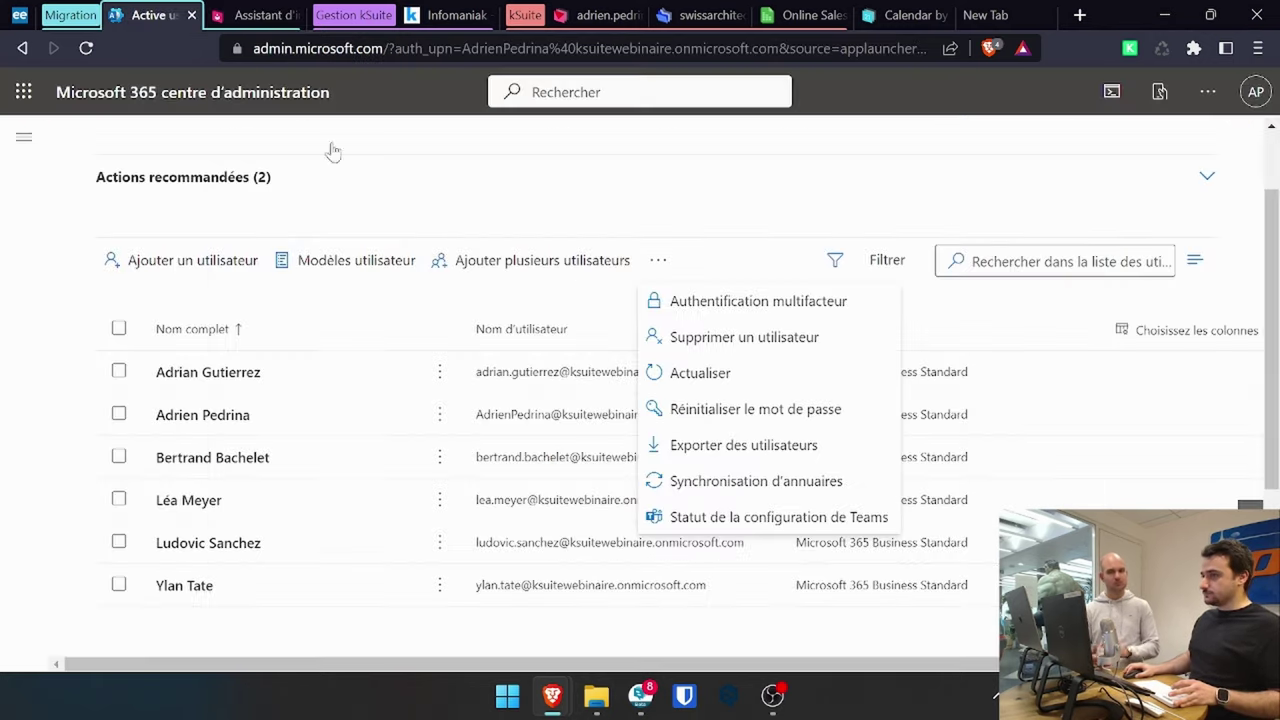
left_click(745, 455)
left_click(537, 420)
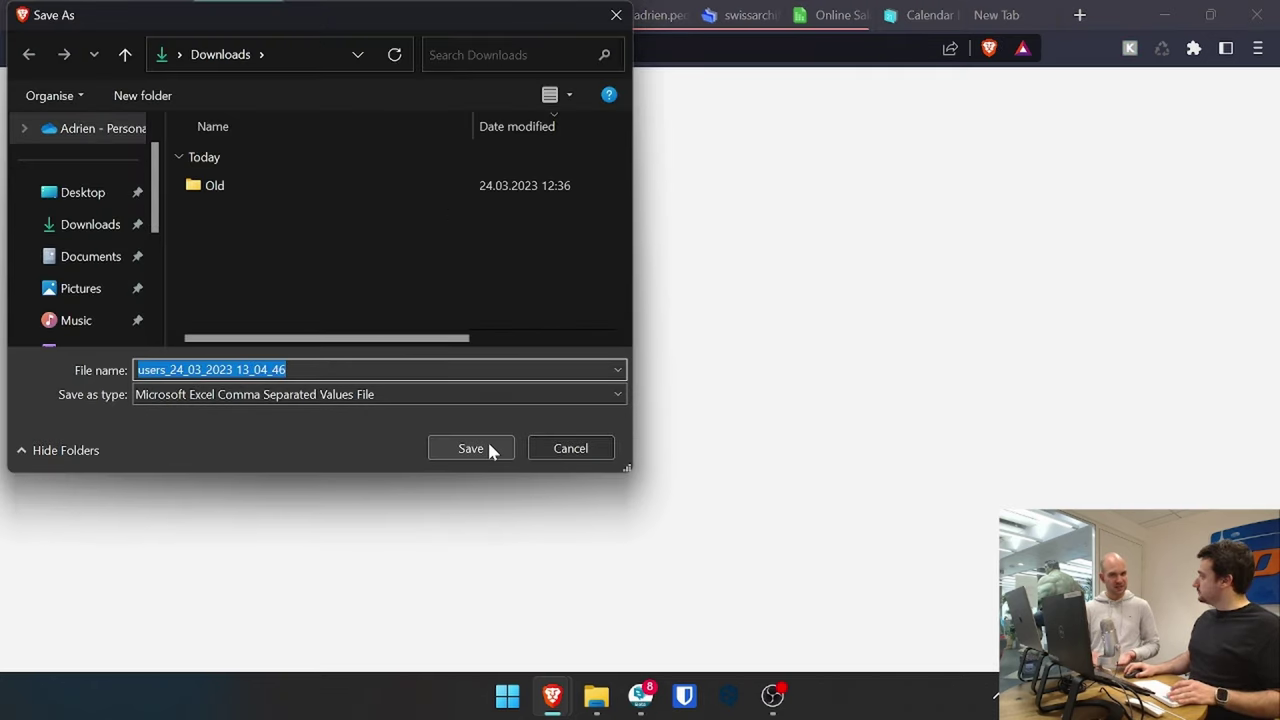
left_click(487, 441)
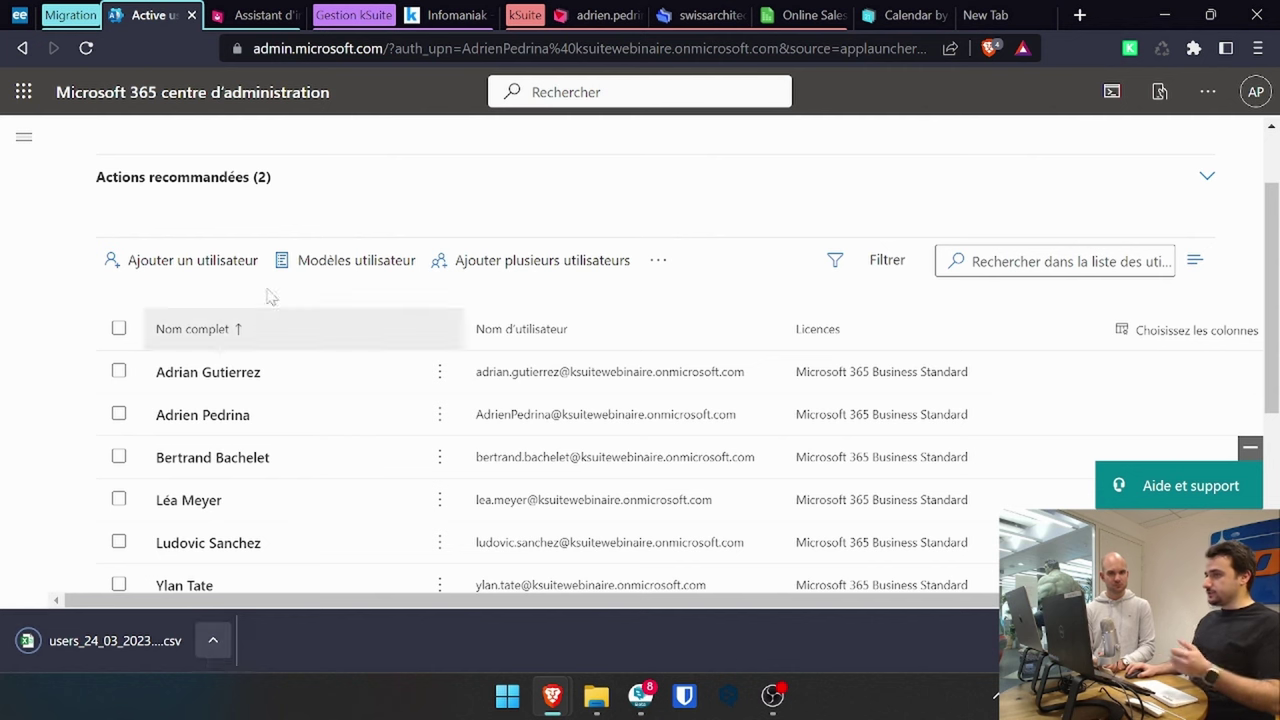
left_click(283, 12)
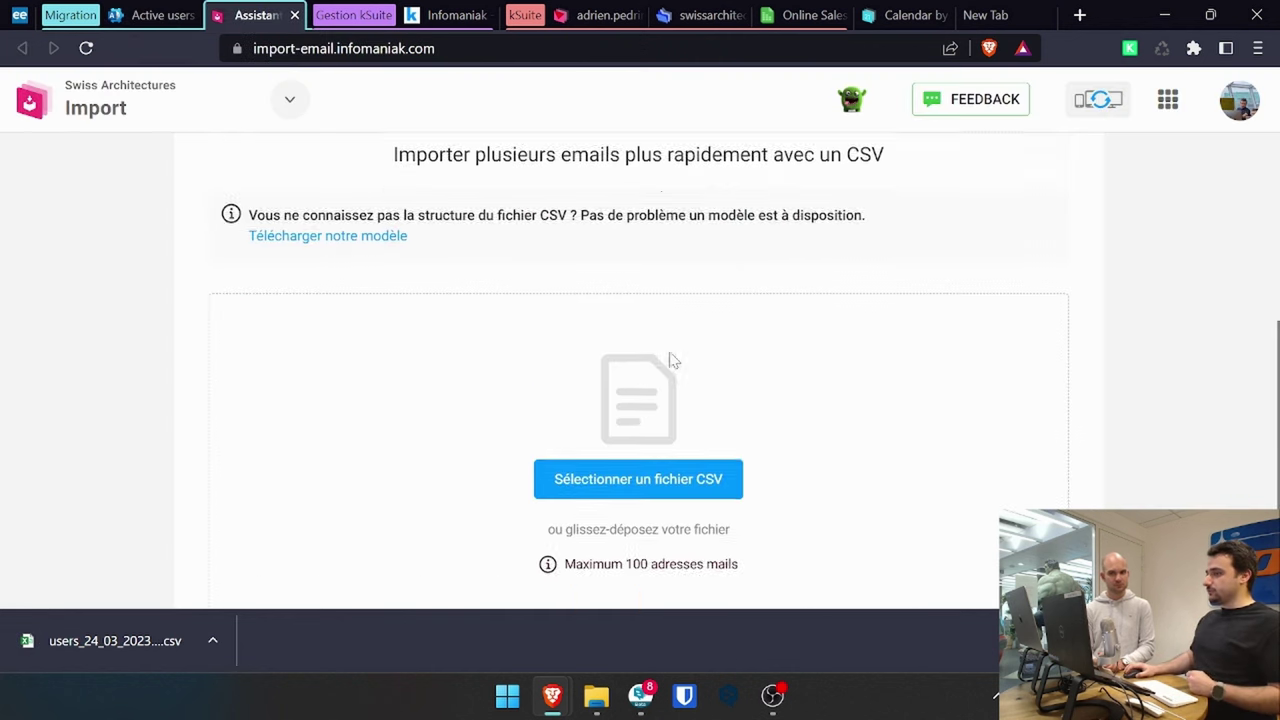
scroll(670, 360, "up", 3)
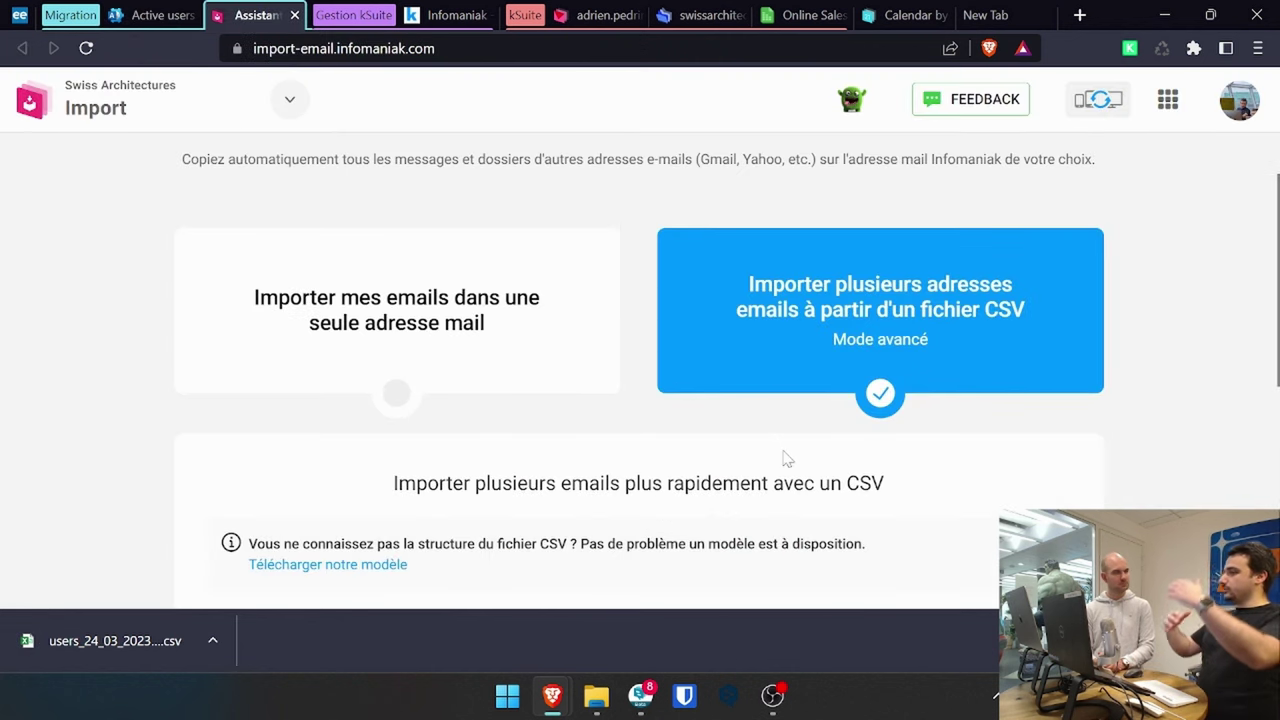